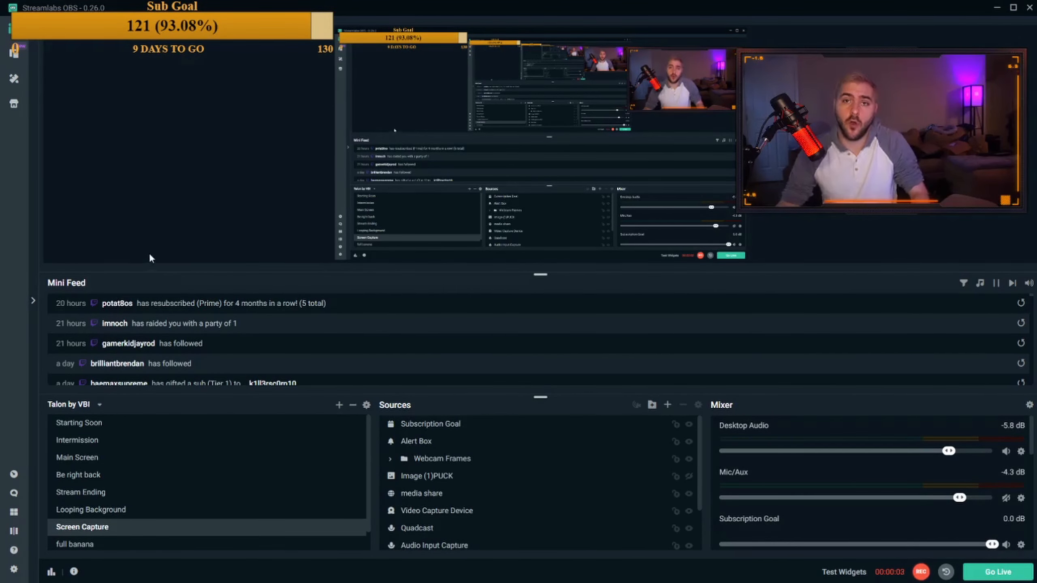
- Open the Streamlabs web dashboard and go to the stream overlays' scene theme library
click(14, 474)
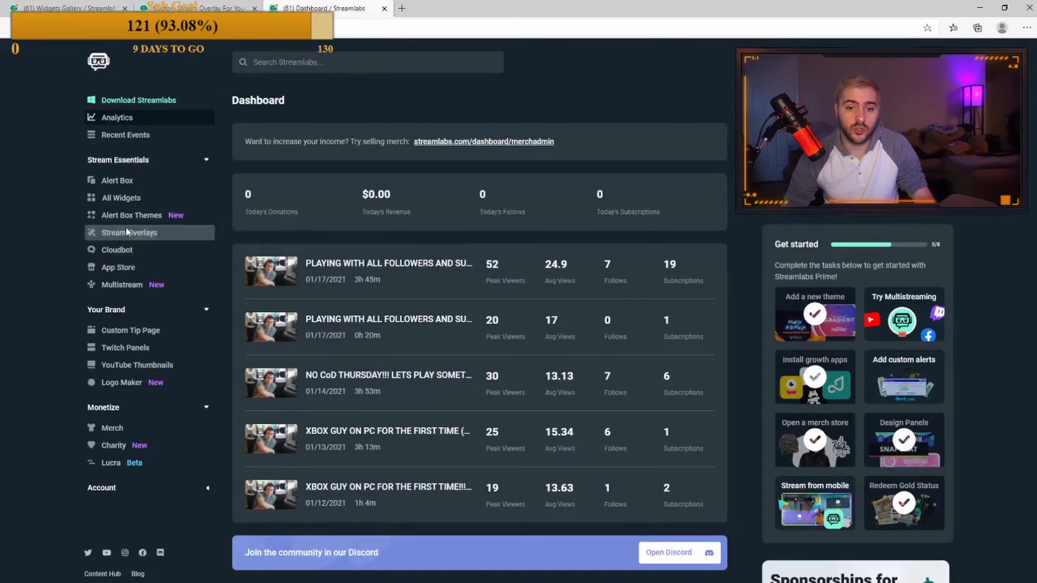
click(126, 229)
scroll(212, 285, down, 3)
scroll(97, 336, down, 5)
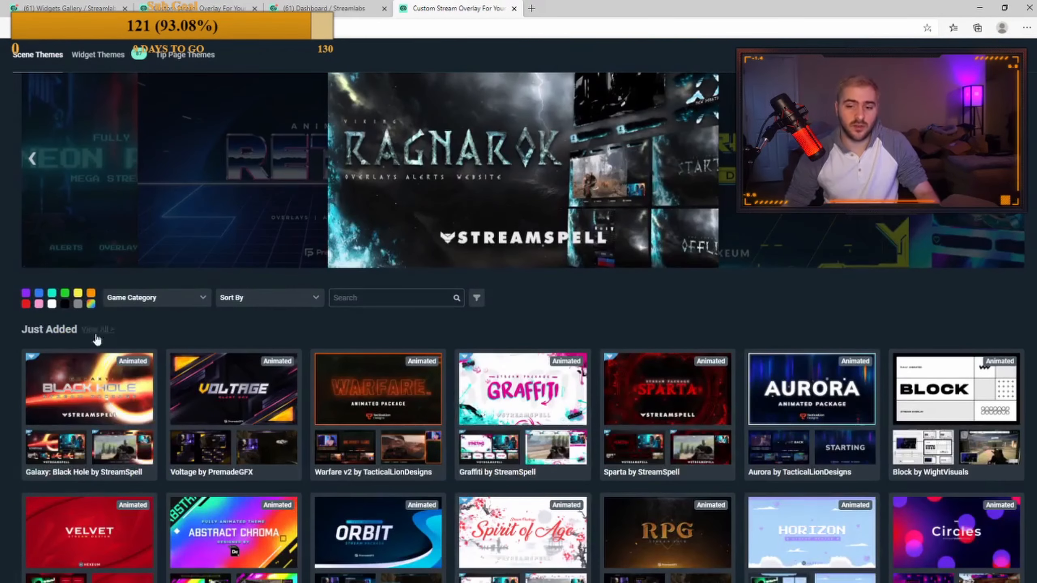
scroll(139, 373, down, 2)
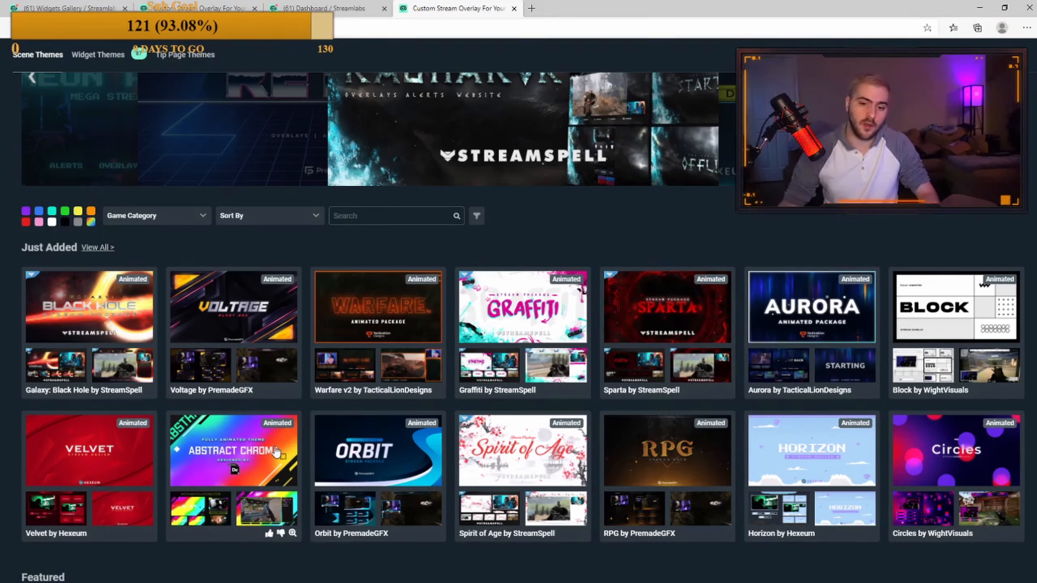
- Search the scene themes for "free" and open The Hunter theme's page
click(365, 215)
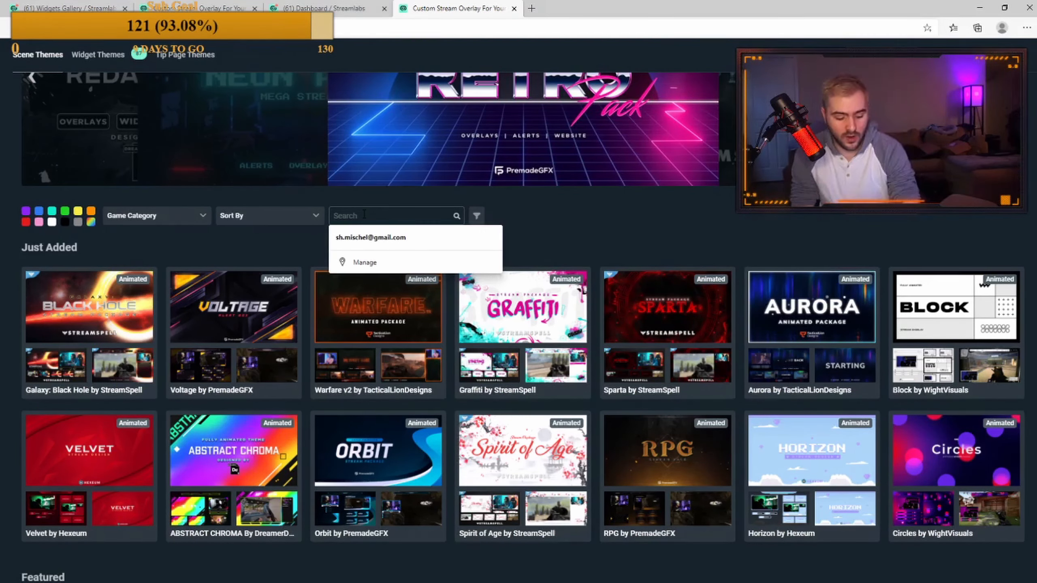
text(free)
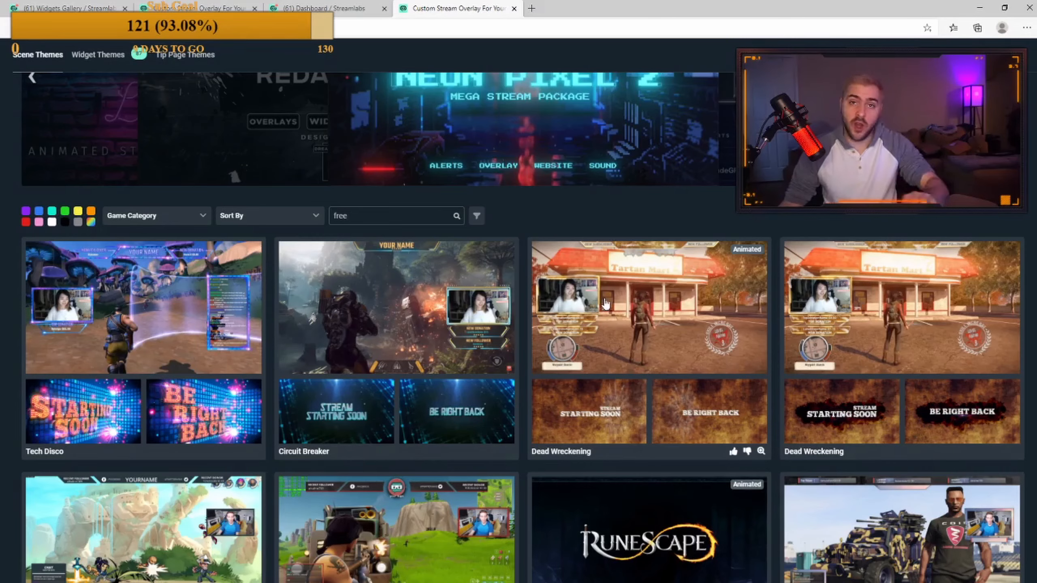
scroll(566, 277, down, 3)
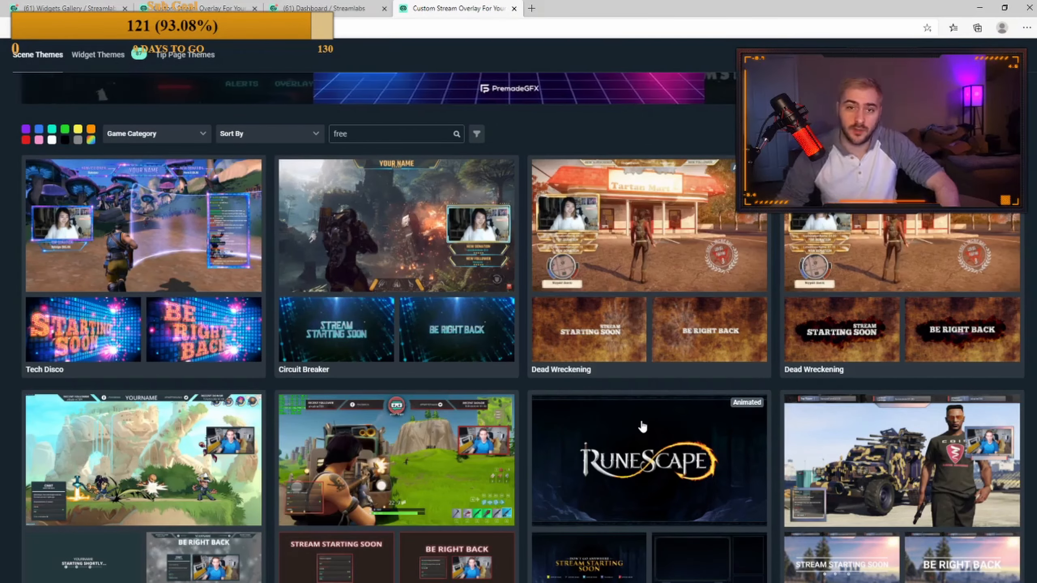
scroll(649, 411, down, 8)
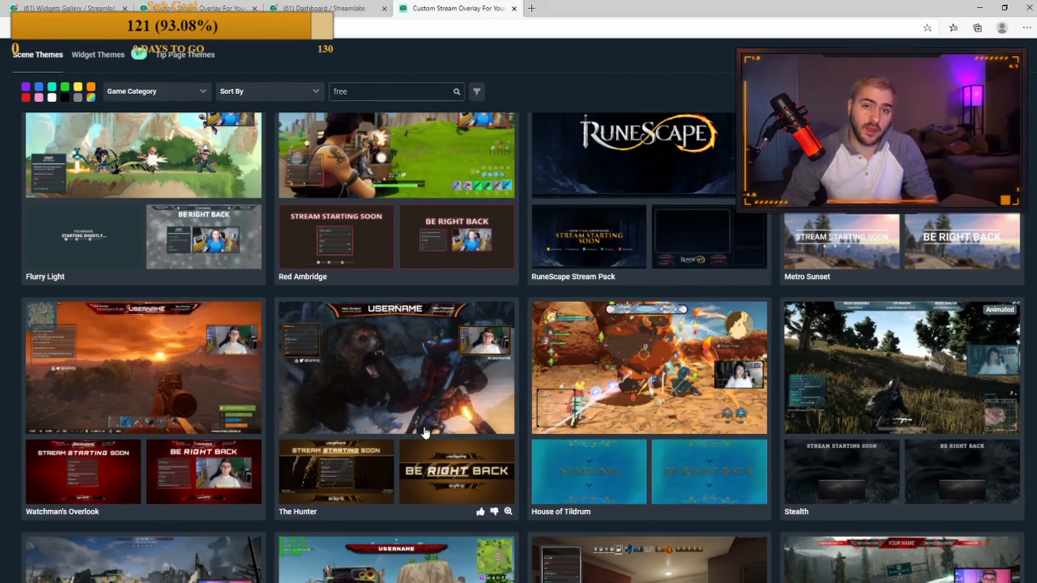
click(371, 398)
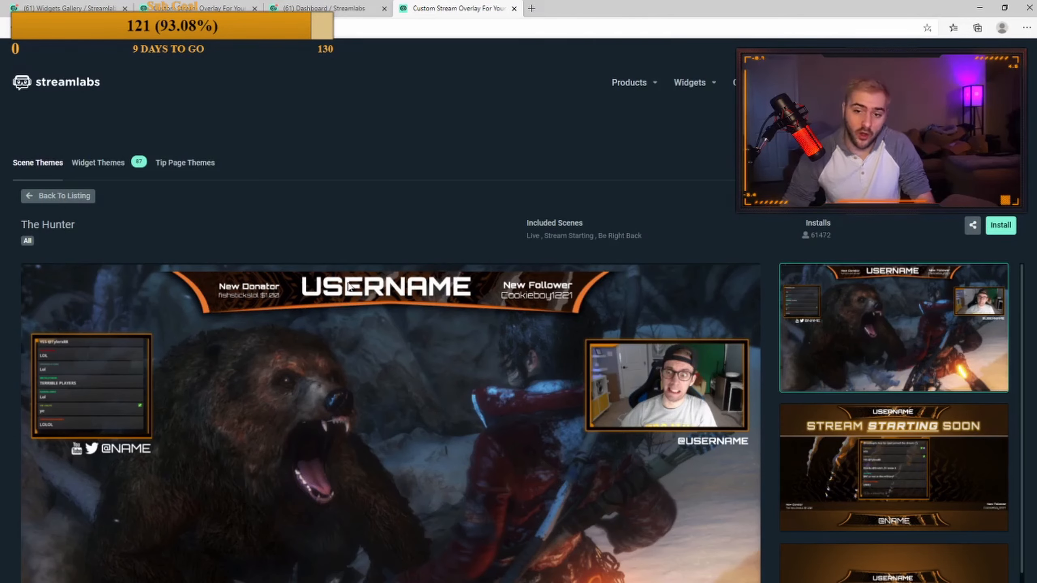
- Preview The Hunter theme's Stream Starting Soon, Be Right Back and chat-with-webcam scenes
scroll(239, 311, down, 4)
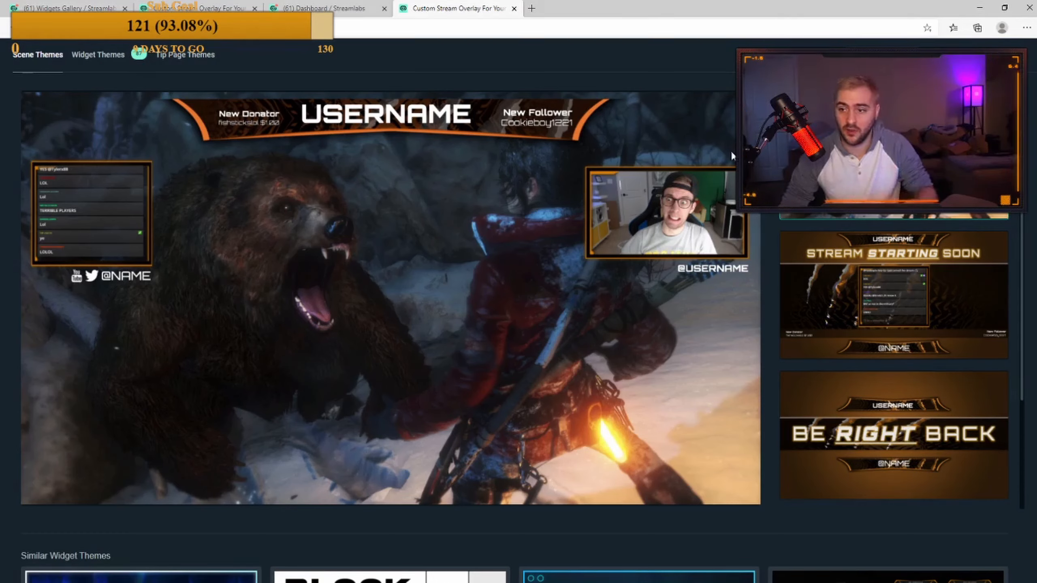
scroll(1013, 400, down, 3)
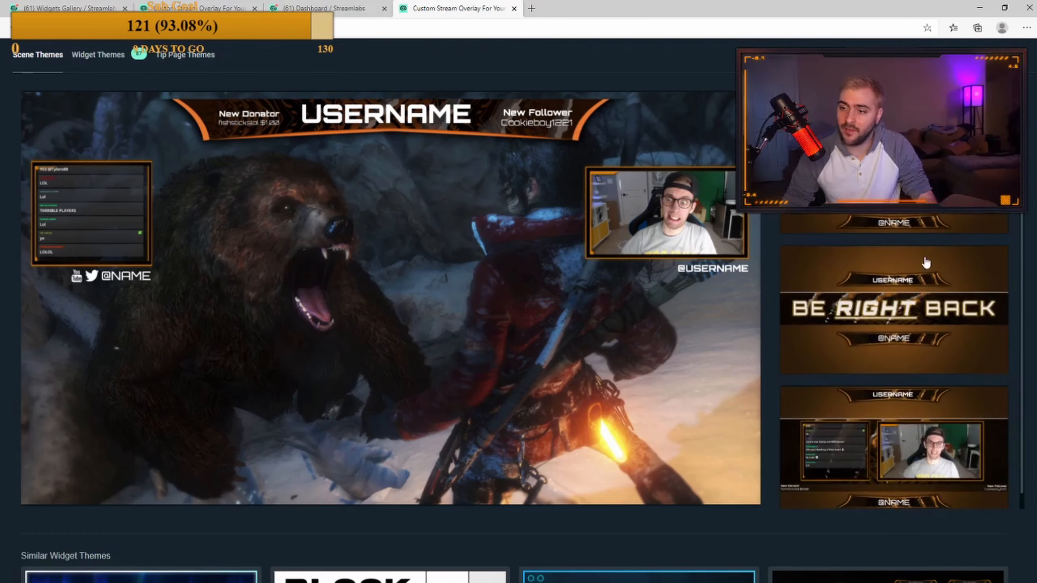
click(919, 227)
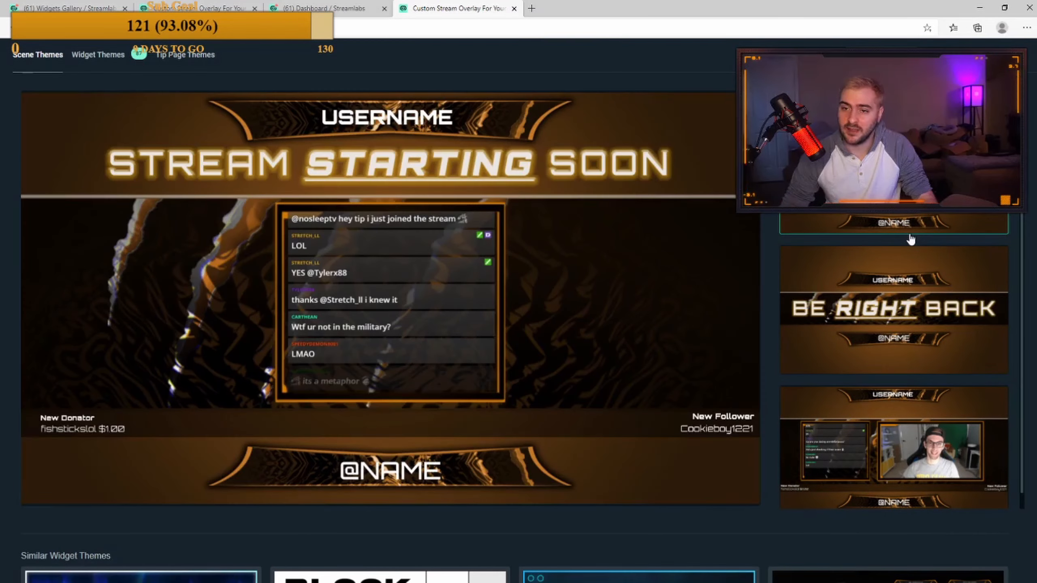
click(891, 311)
scroll(823, 337, down, 1)
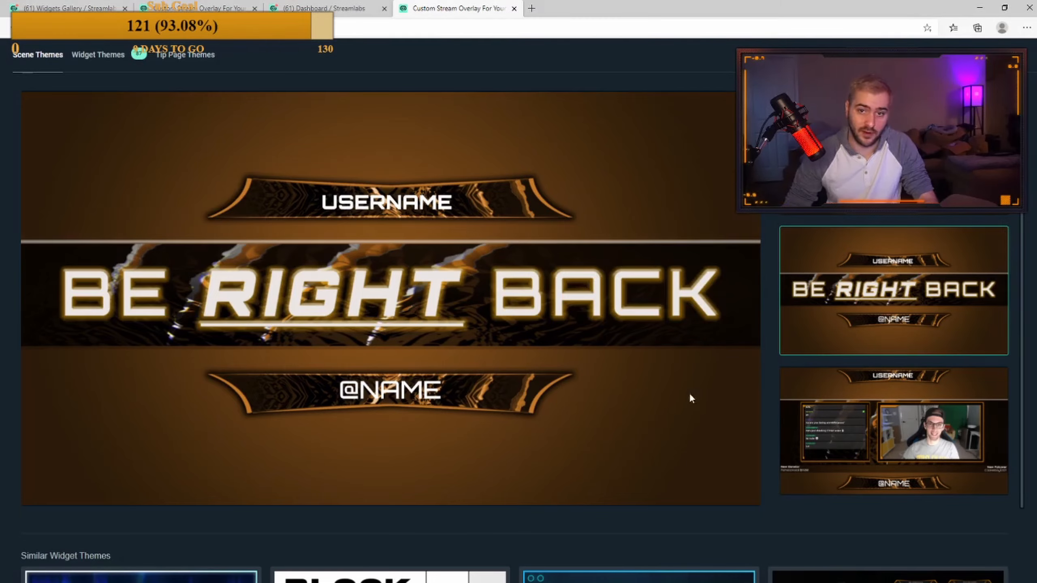
scroll(690, 398, down, 4)
click(860, 303)
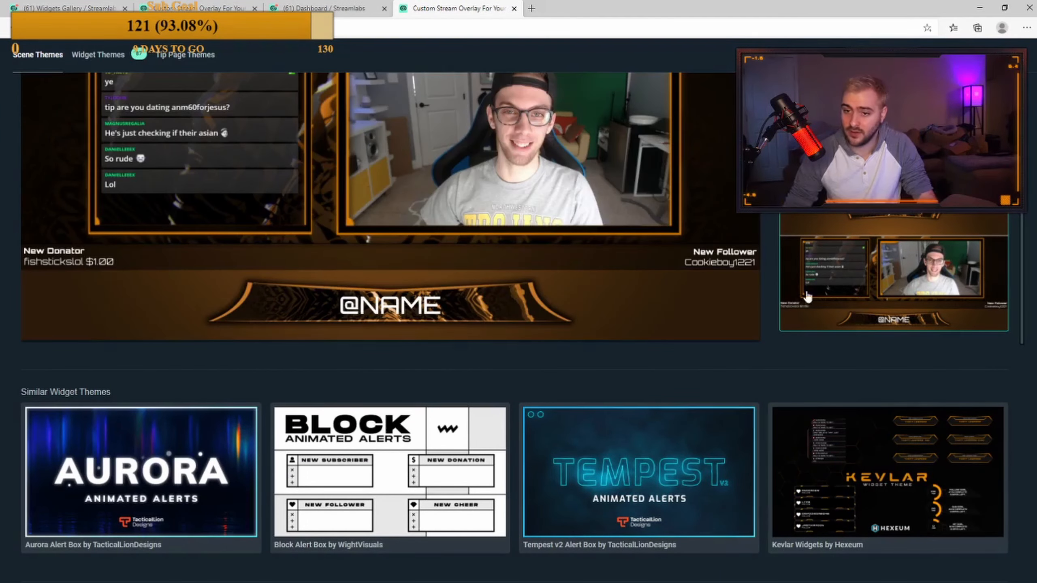
scroll(712, 316, up, 4)
scroll(467, 368, up, 4)
scroll(467, 368, down, 4)
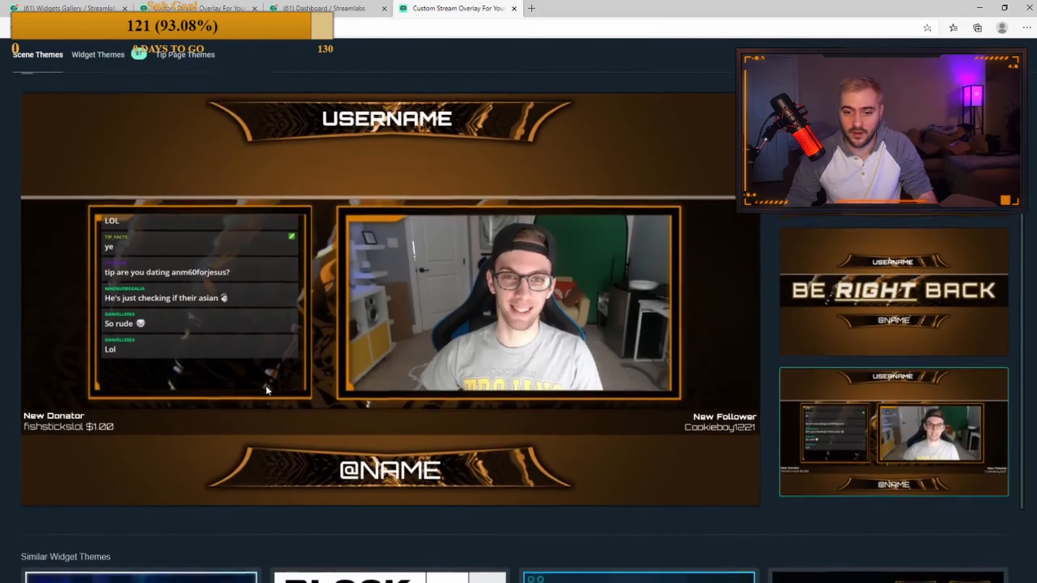
- Install The Hunter theme from its theme page
scroll(787, 398, up, 3)
scroll(721, 228, up, 4)
click(1000, 225)
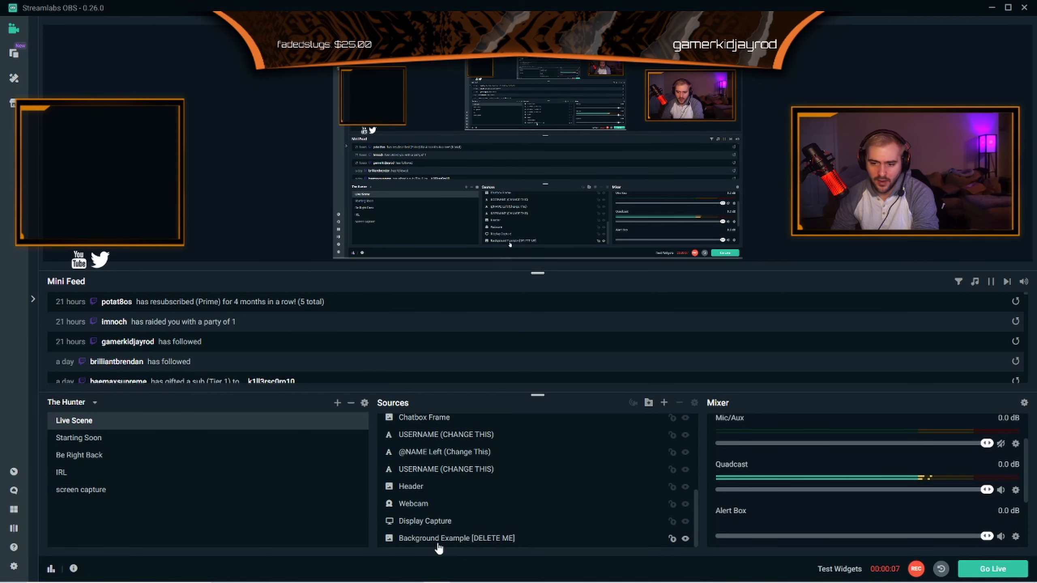
- Remove the Background Example [DELETE ME] source from the Live Scene in Streamlabs OBS
click(469, 539)
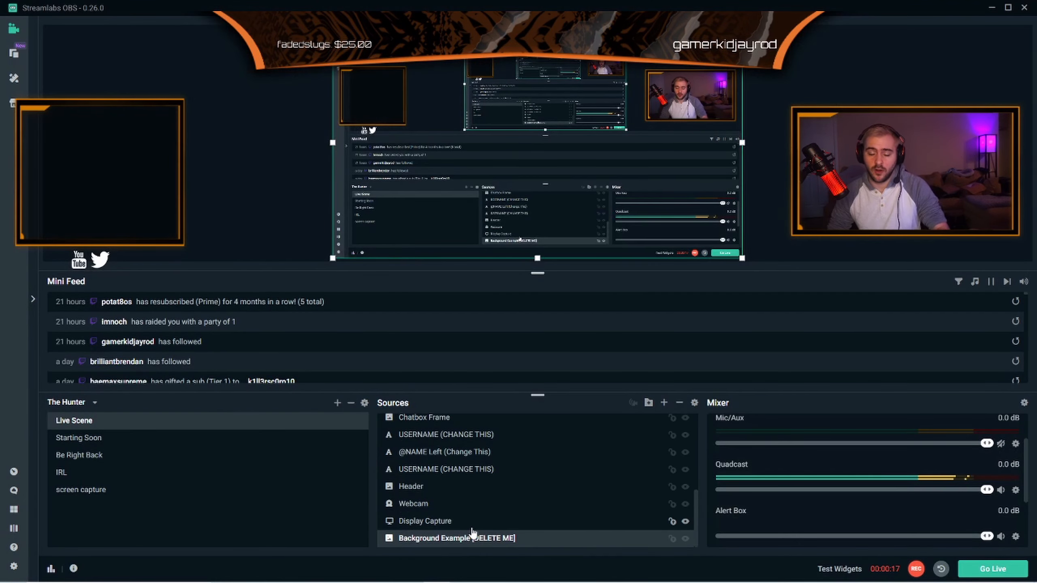
key(Delete)
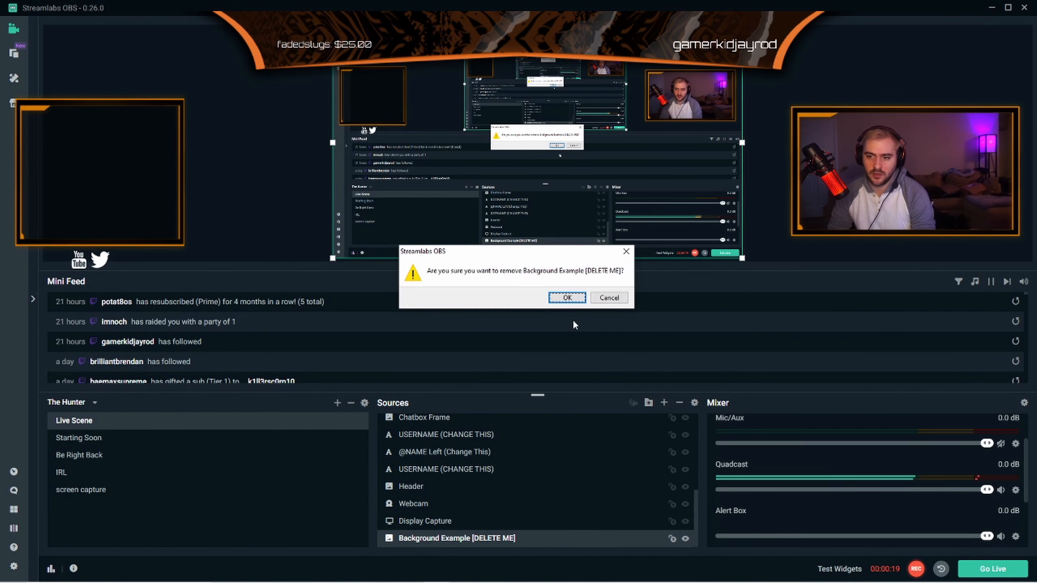
click(567, 297)
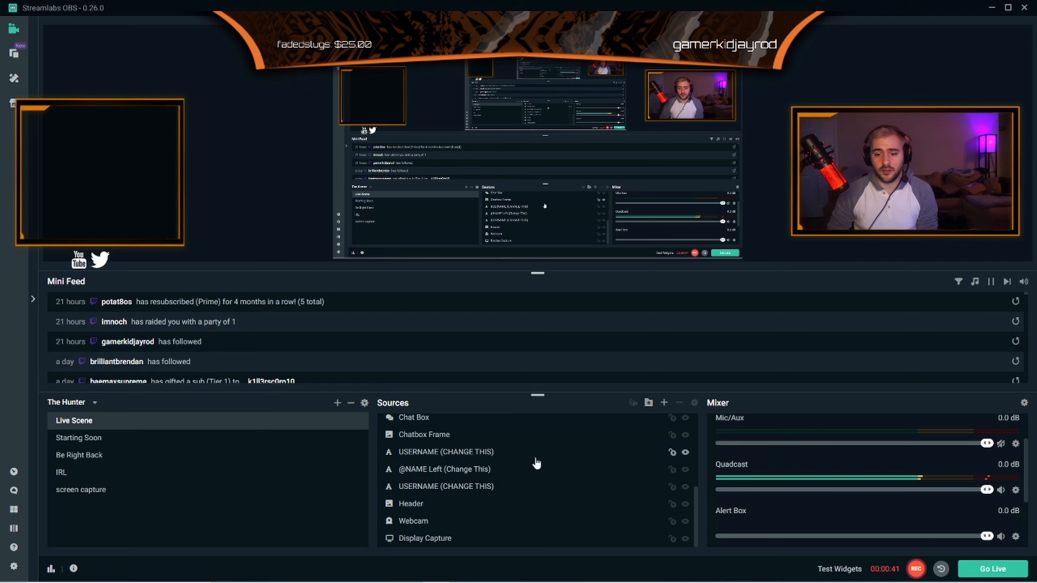
- Remove the Chat Box and Chatbox Frame sources together from the Live Scene
scroll(459, 521, up, 4)
scroll(446, 531, down, 1)
scroll(446, 530, down, 3)
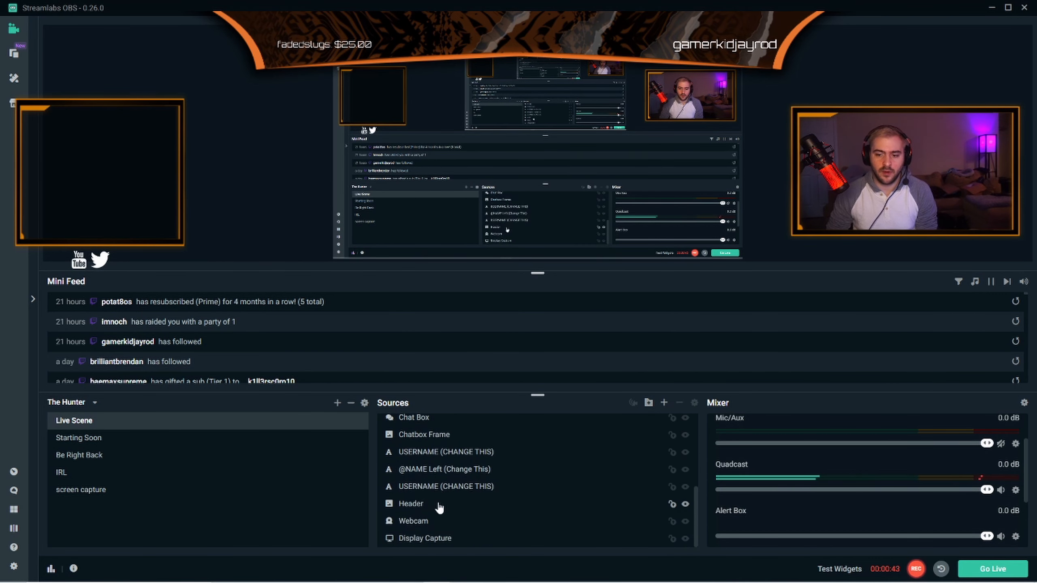
click(378, 97)
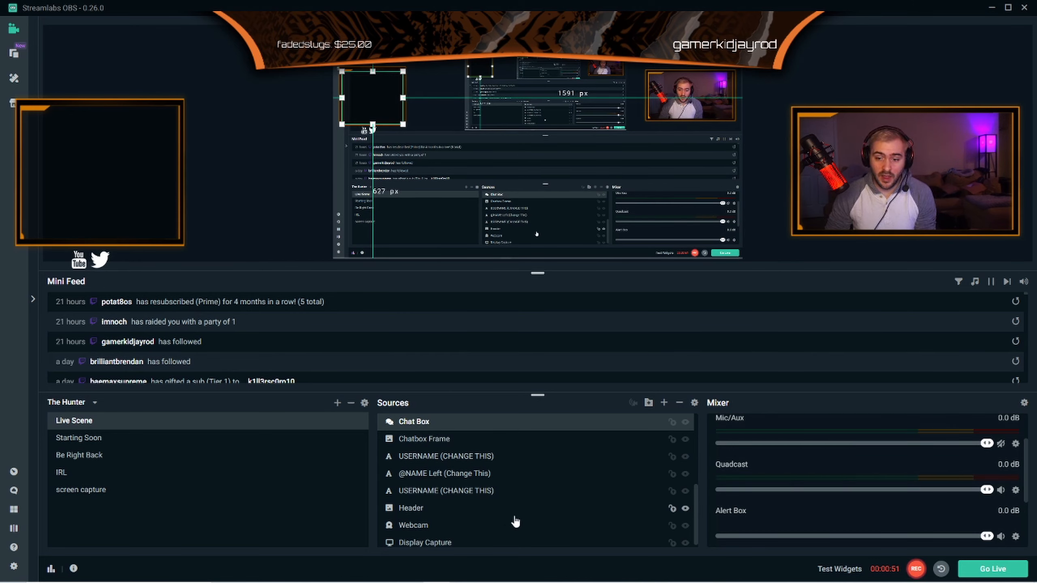
scroll(432, 374, down, 1)
scroll(441, 447, up, 2)
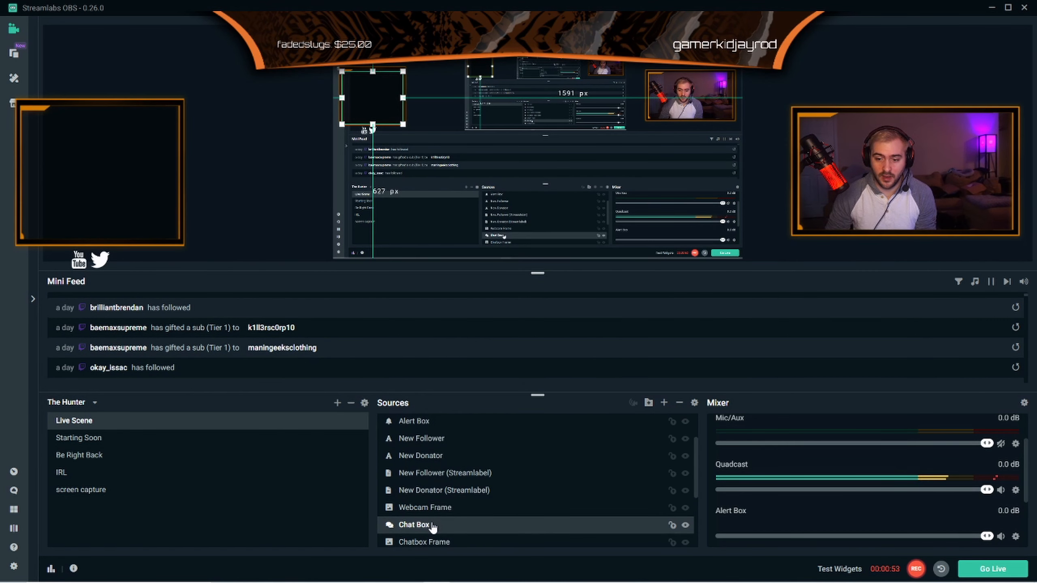
scroll(432, 527, down, 1)
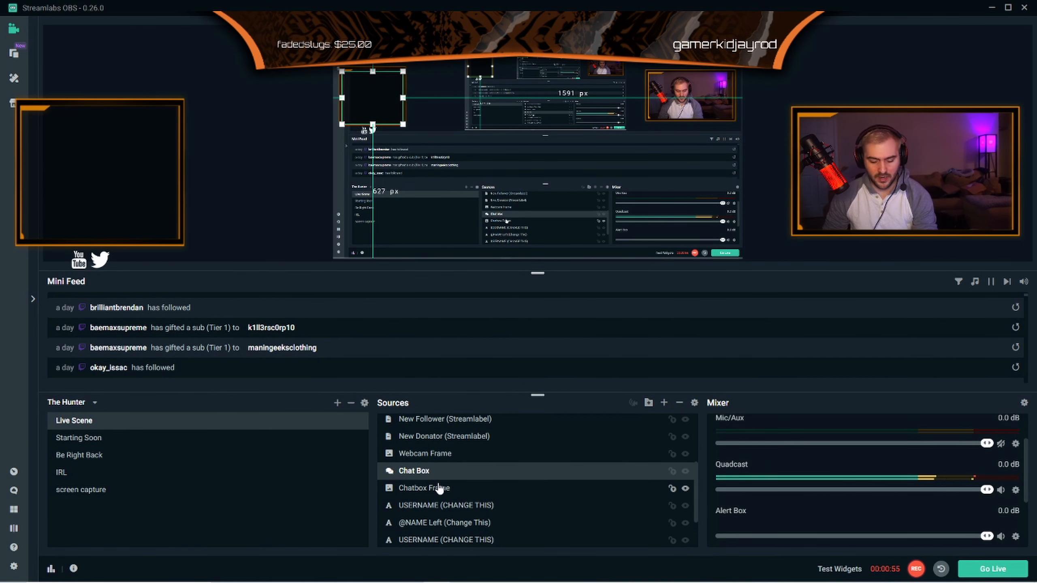
ctrl+click(439, 490)
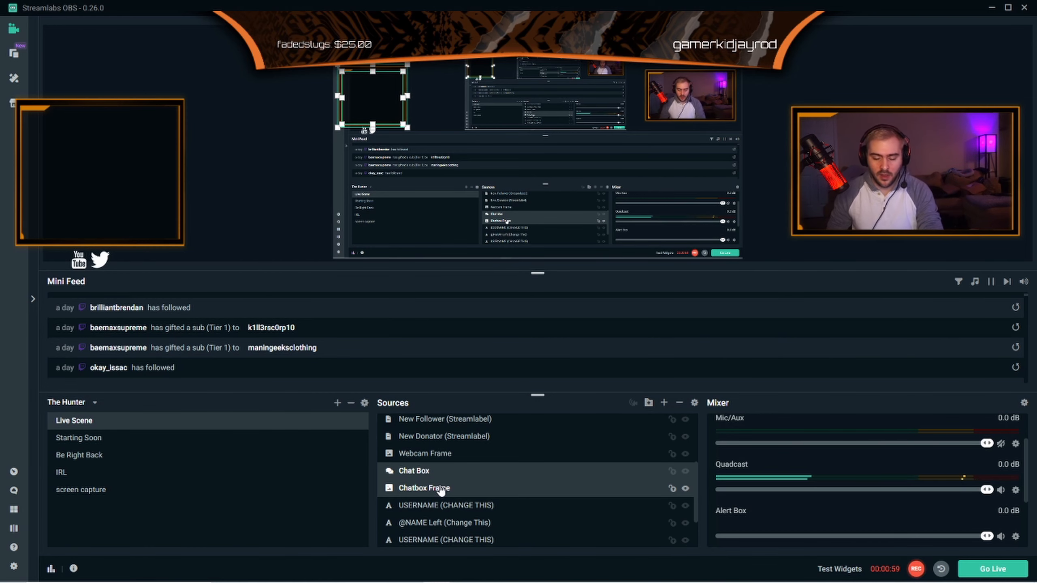
key(Delete)
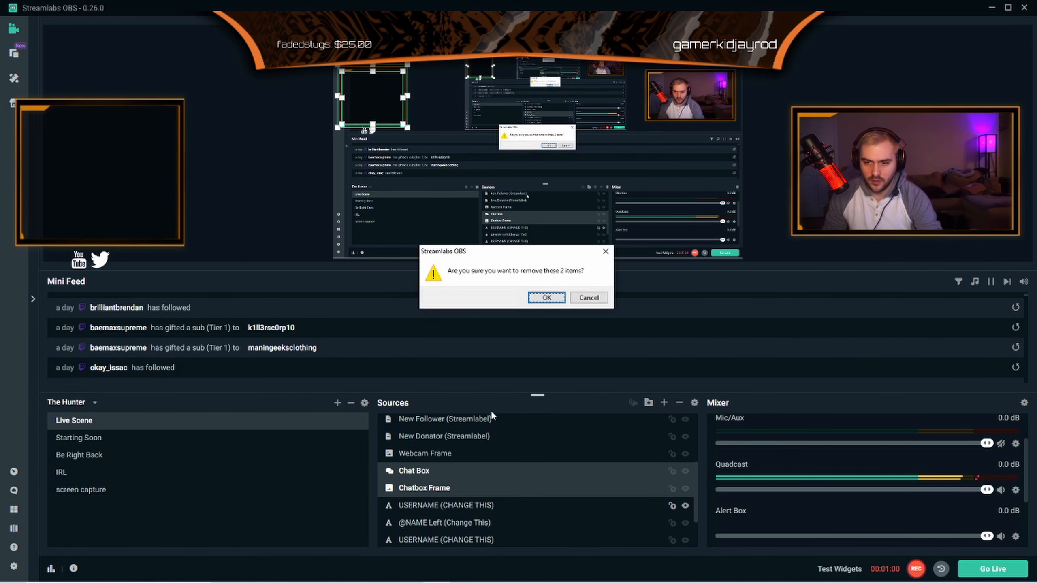
click(538, 299)
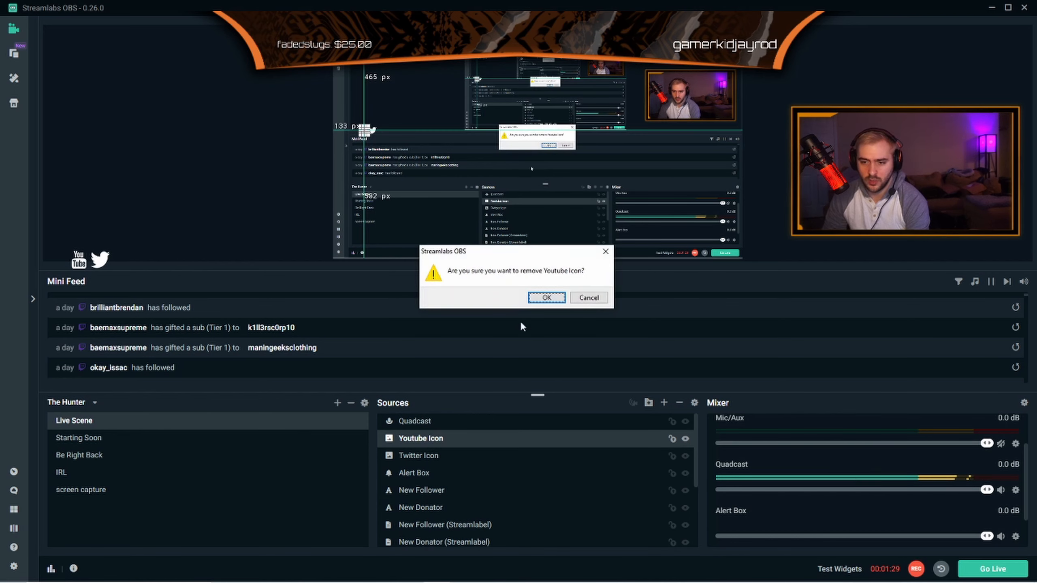
- Remove the Youtube Icon and Twitter Icon sources from the Live Scene
click(537, 297)
key(Delete)
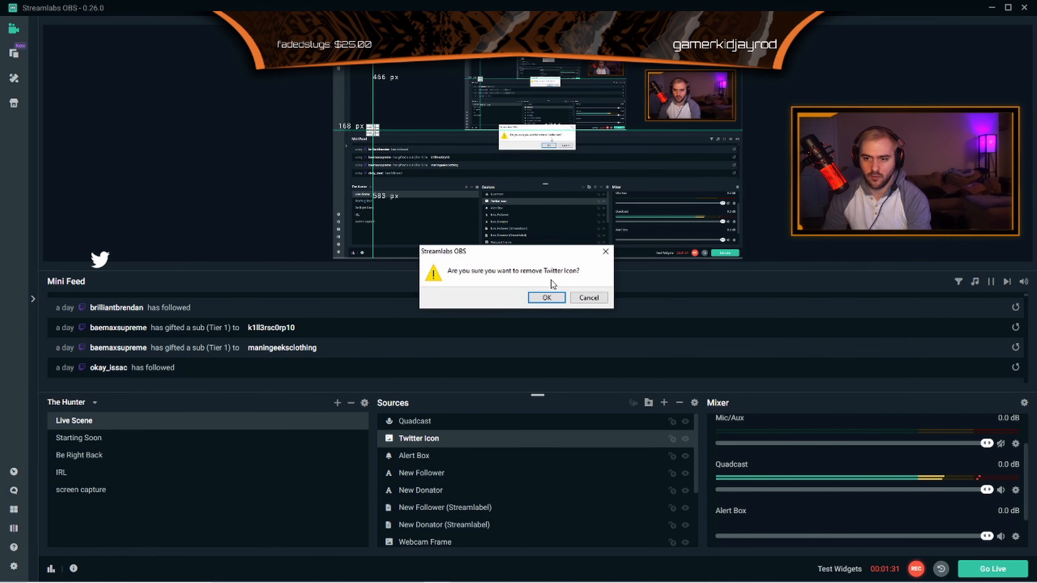
click(544, 295)
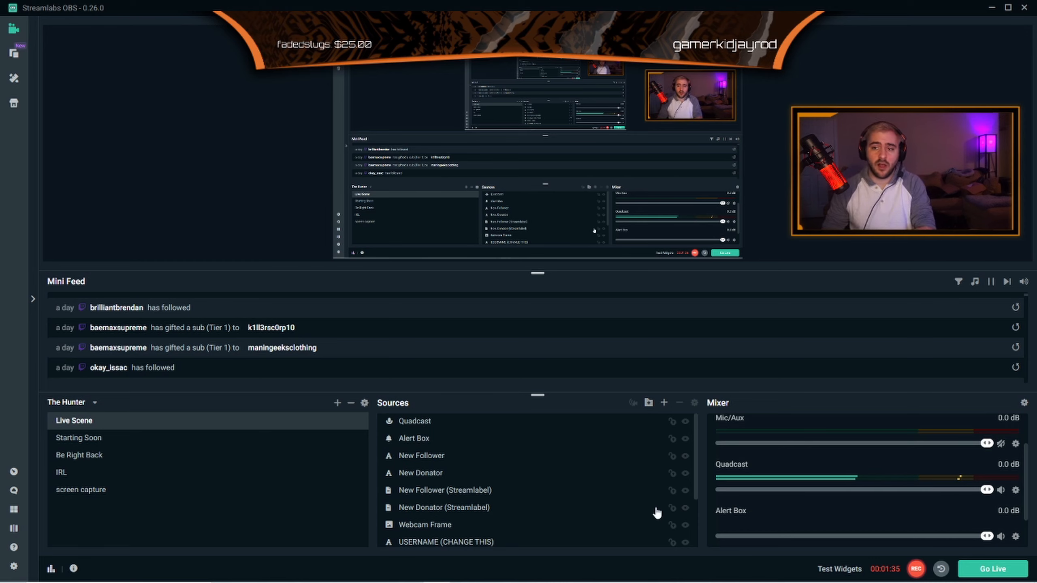
- Examine the New Follower and New Donator text sources in the Live Scene's source list
click(421, 455)
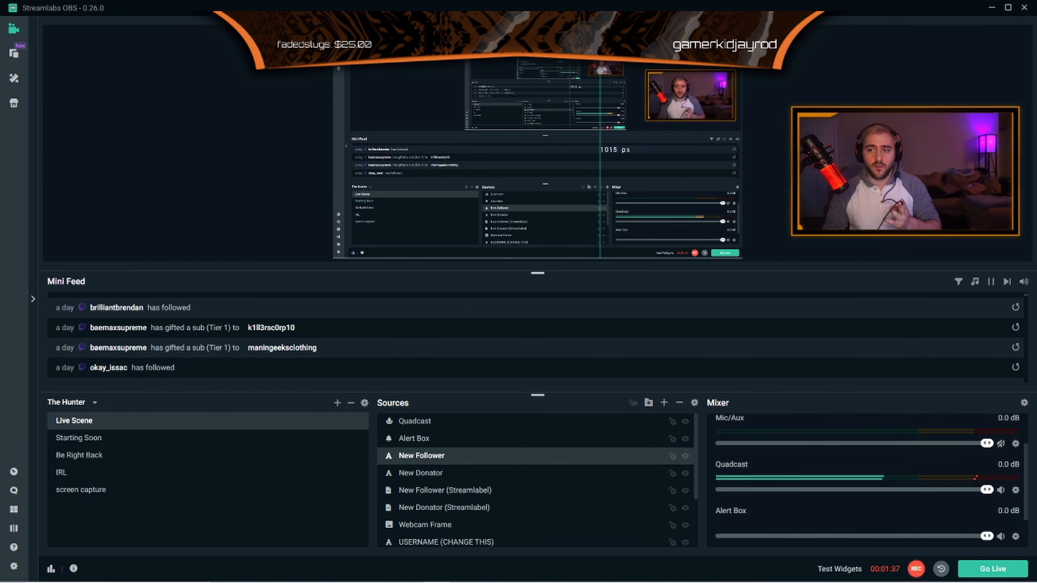
click(419, 474)
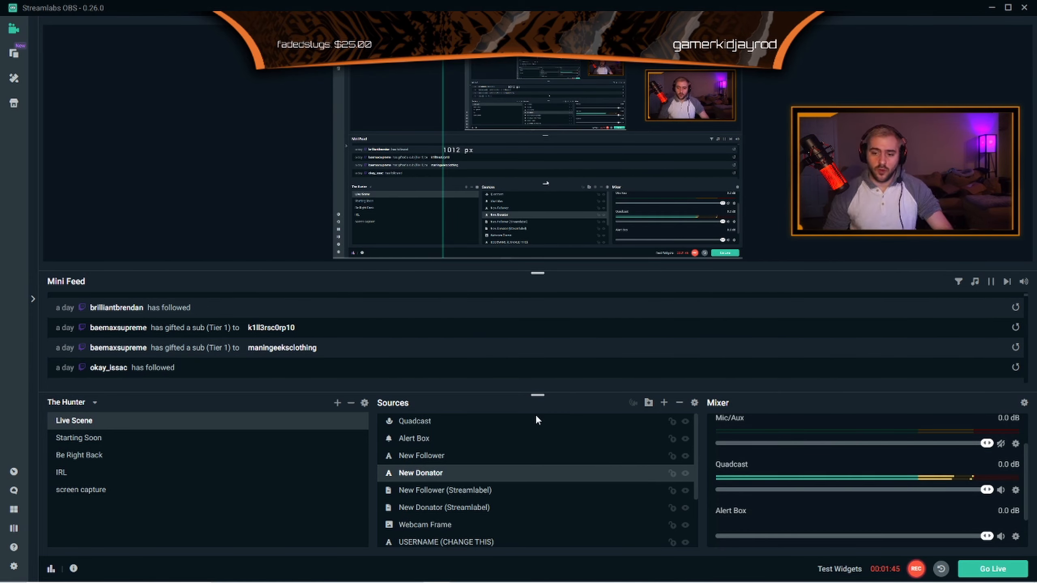
click(416, 459)
click(419, 470)
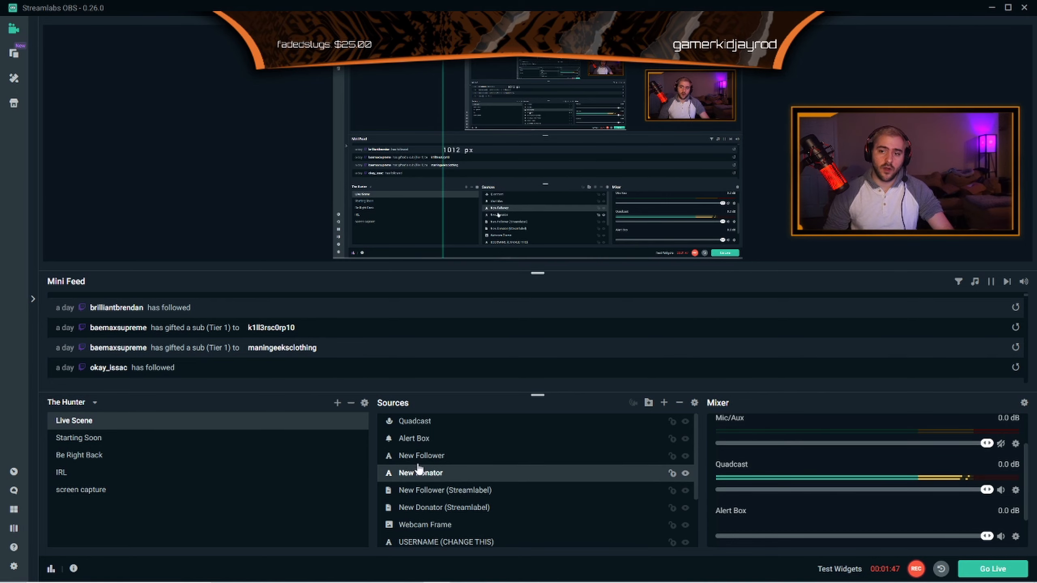
click(419, 459)
click(420, 473)
click(420, 459)
click(423, 472)
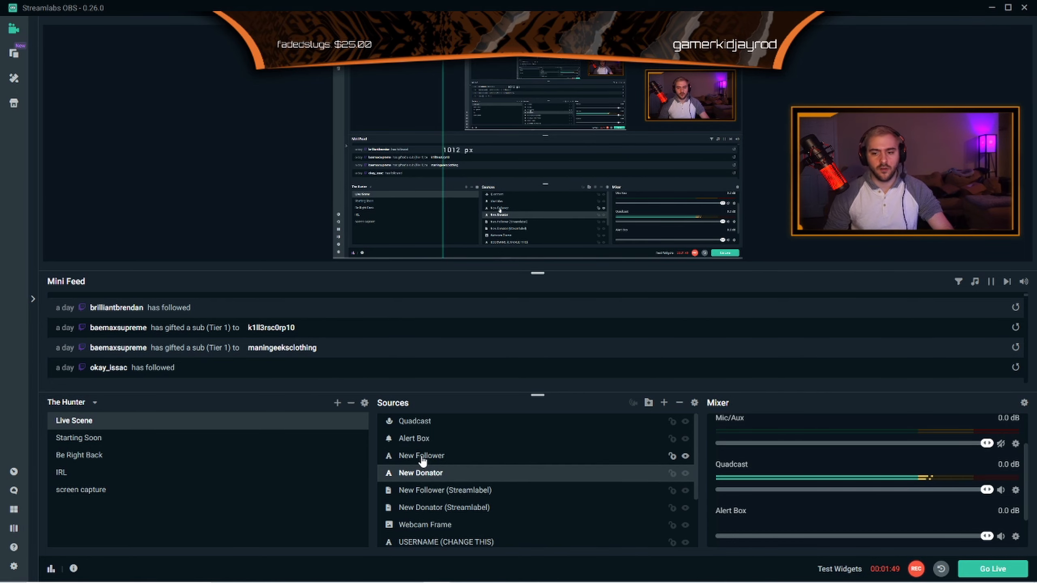
click(427, 456)
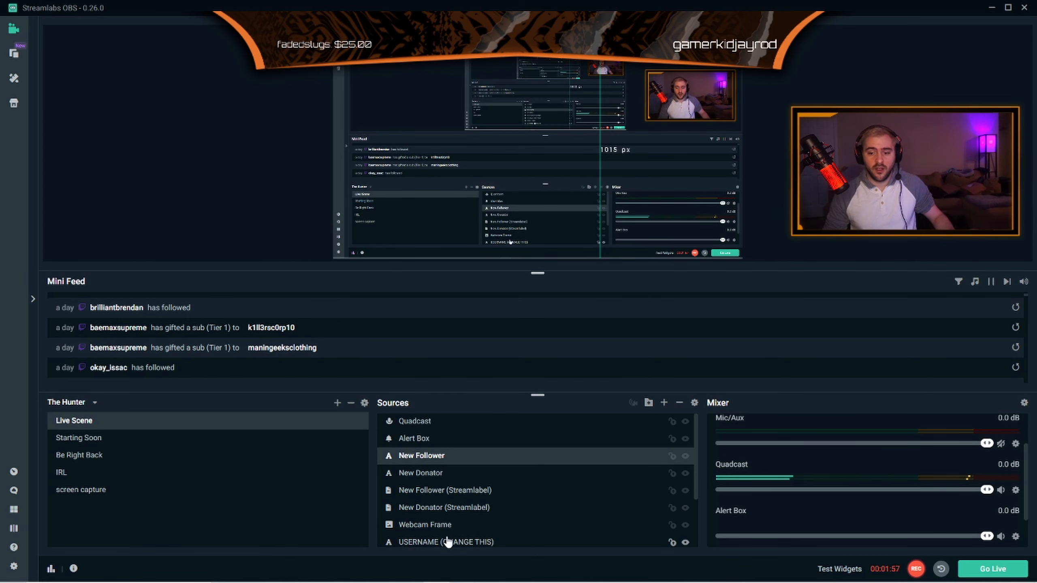
- Replace the placeholder text of the USERNAME (CHANGE THIS) source in the Live Scene with the streamer's channel username
scroll(449, 523, down, 3)
double_click(445, 470)
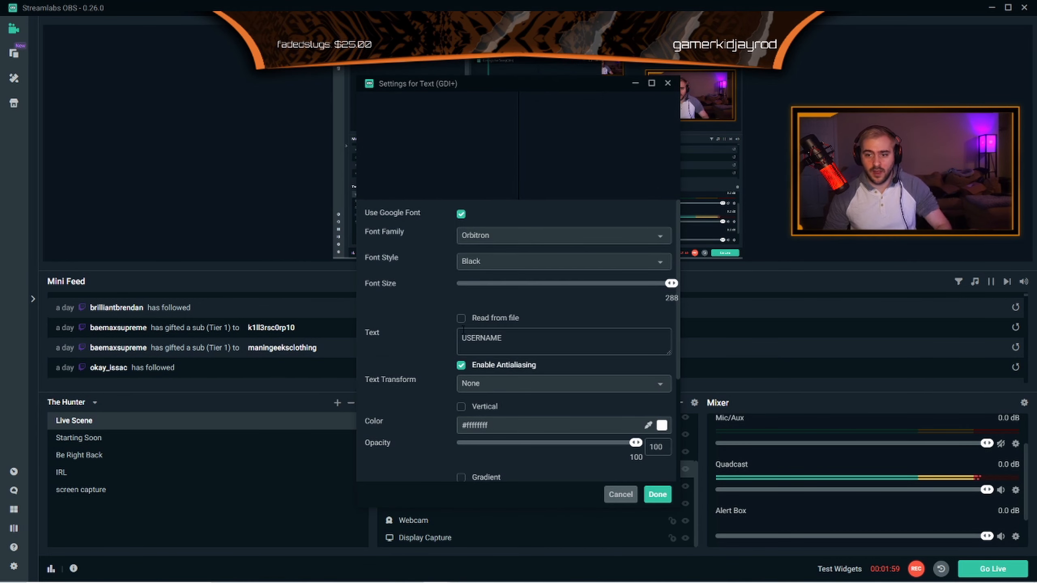
drag(511, 333, 424, 335)
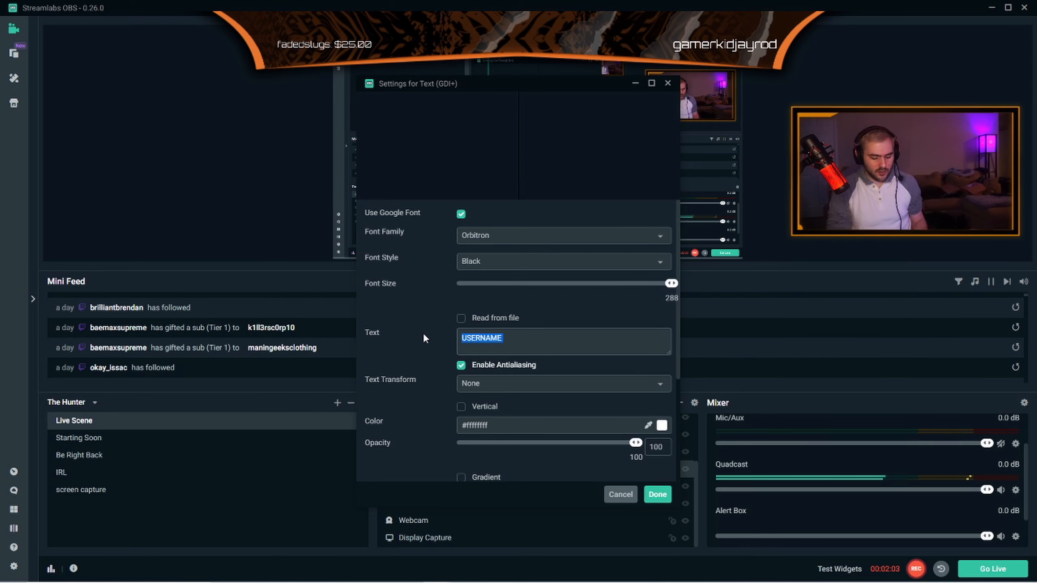
text(untowardbanana)
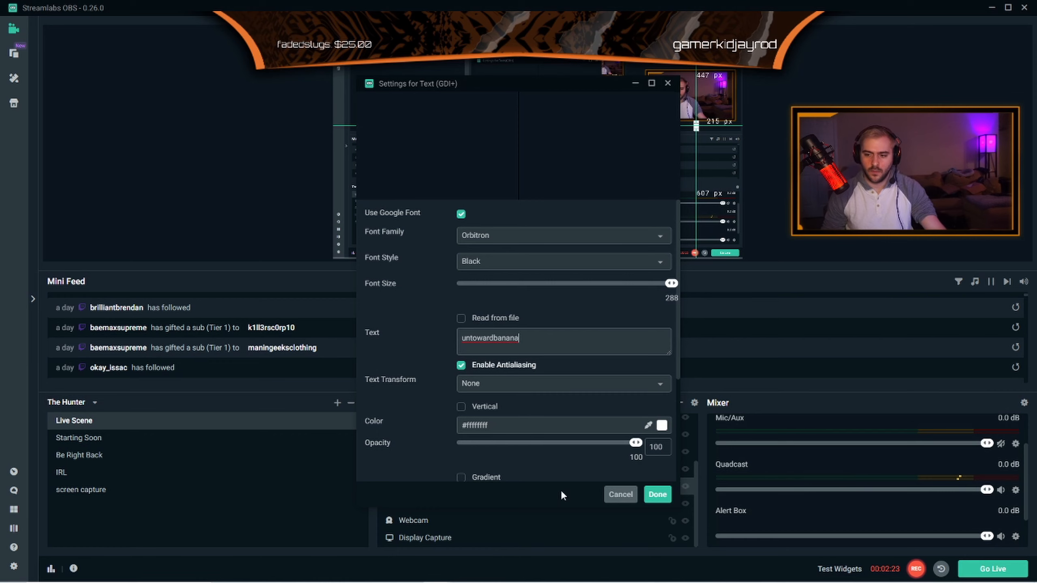
click(656, 494)
- Examine the New Follower and New Donator Streamlabel sources and their text on the Live Scene's header
click(445, 416)
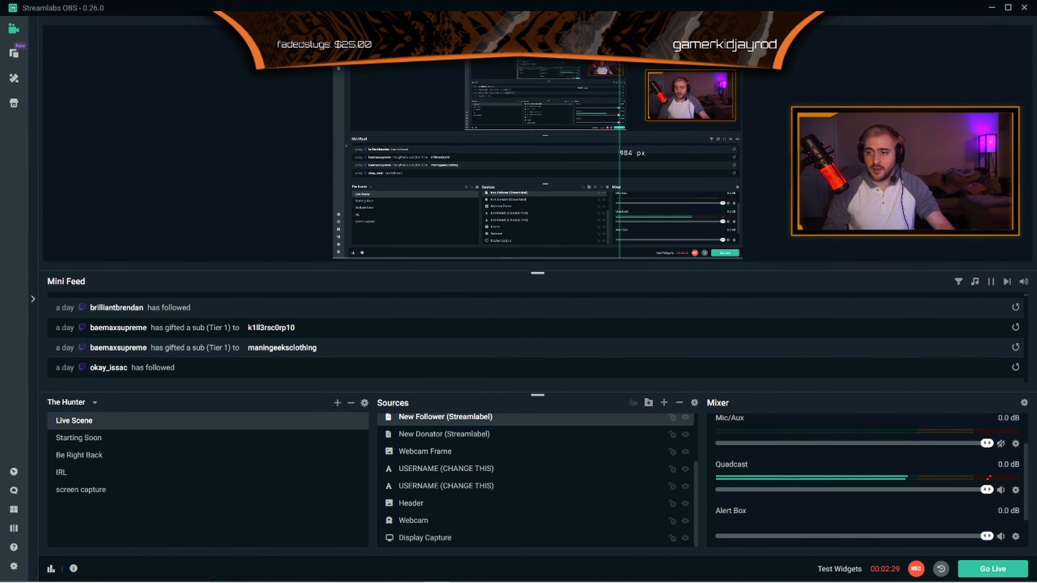
click(763, 45)
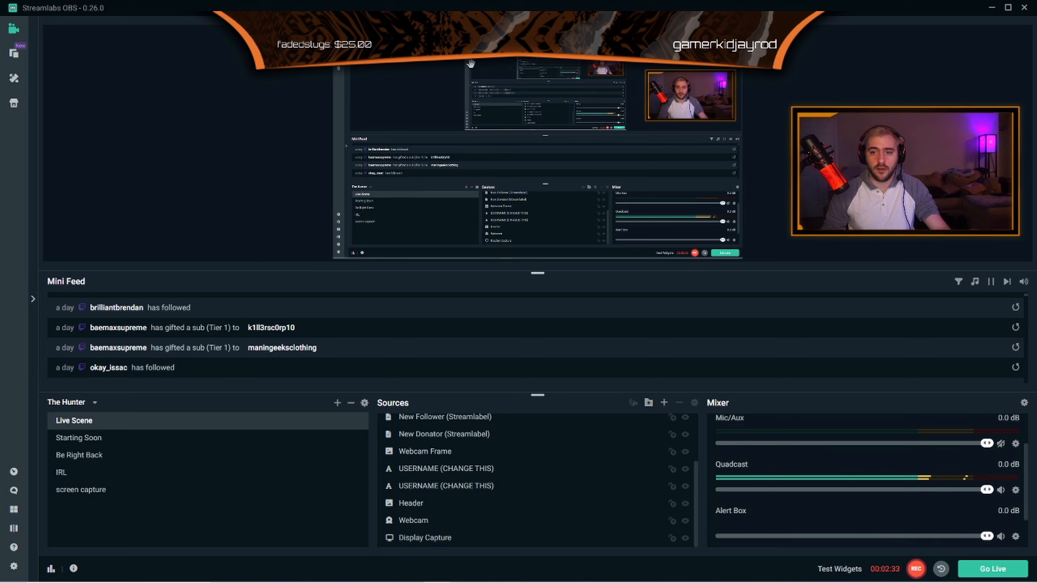
scroll(465, 490, up, 2)
scroll(465, 490, down, 2)
scroll(477, 483, up, 3)
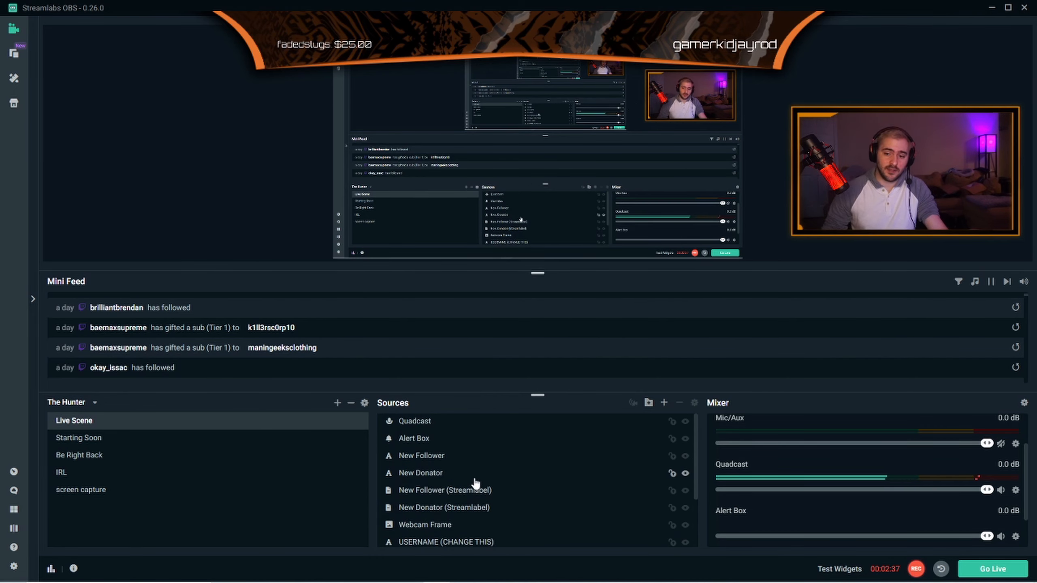
scroll(476, 483, down, 3)
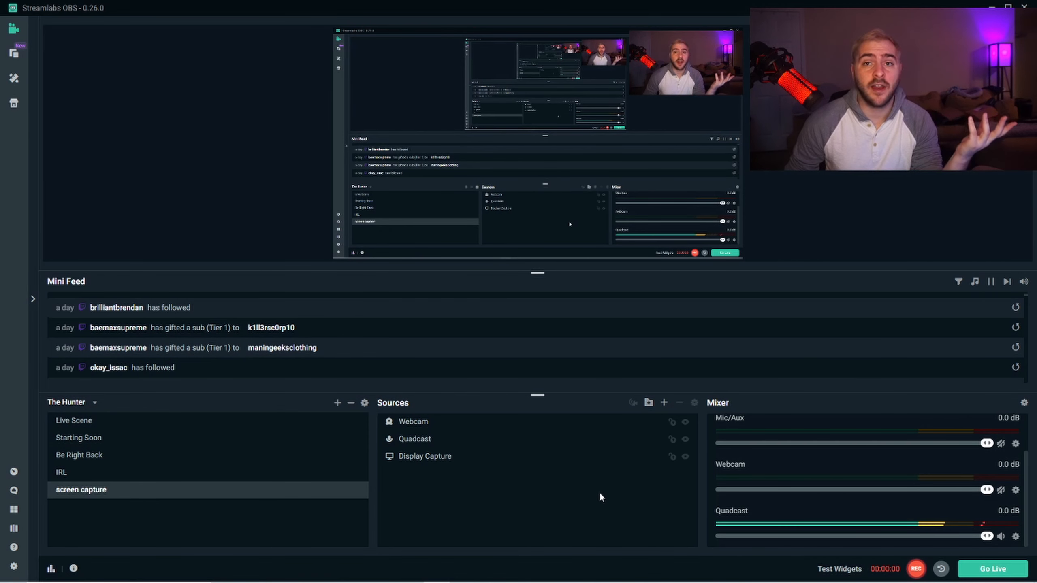
- Add a Game Capture source to the screen capture scene
click(338, 403)
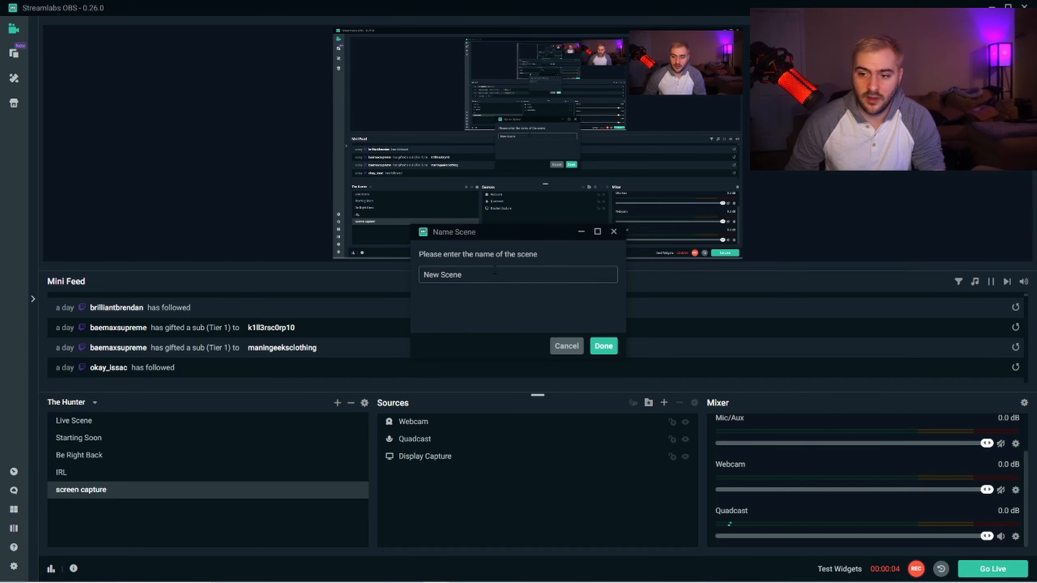
click(614, 232)
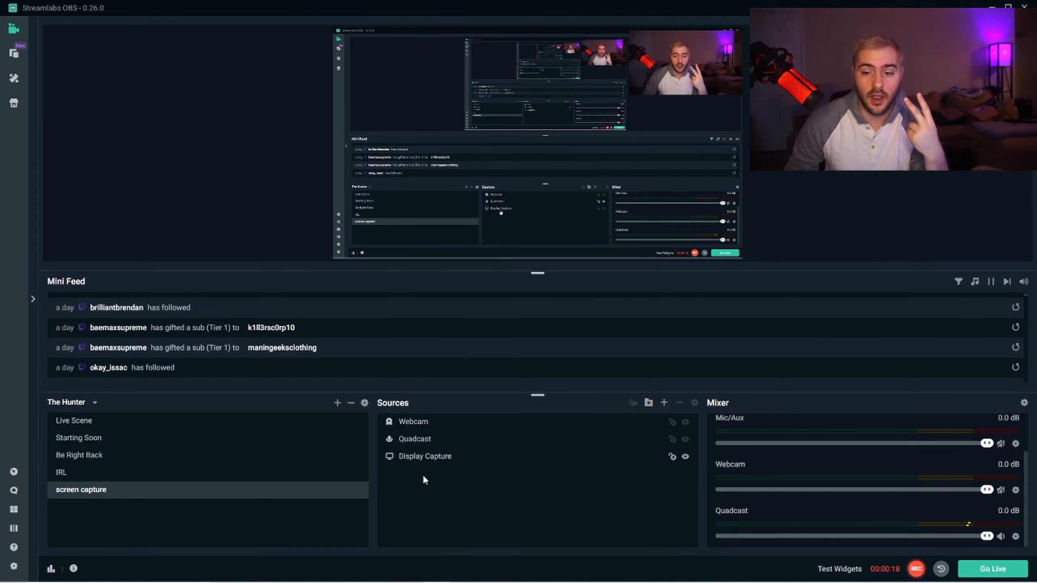
click(664, 404)
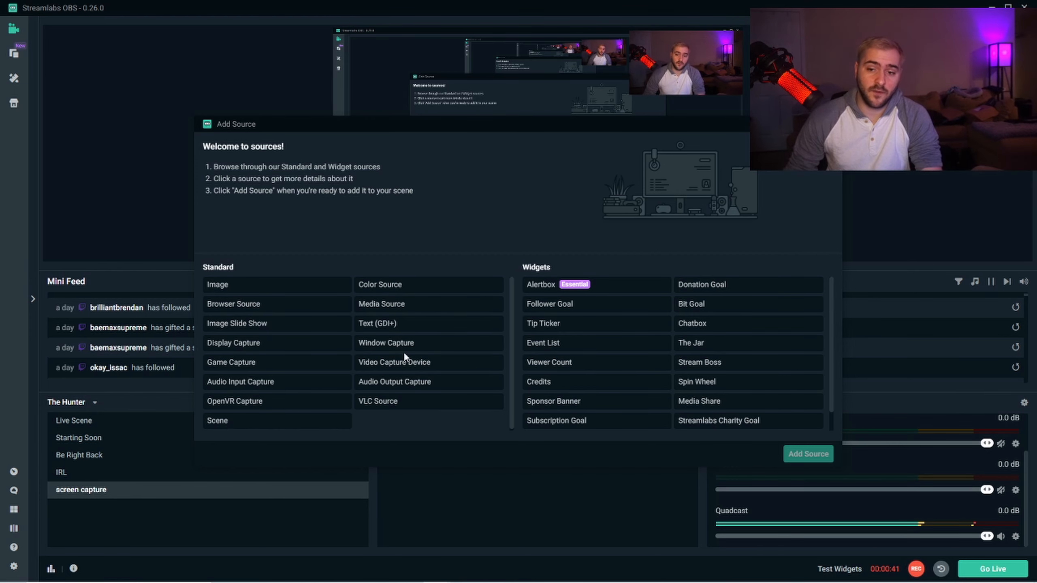
click(262, 365)
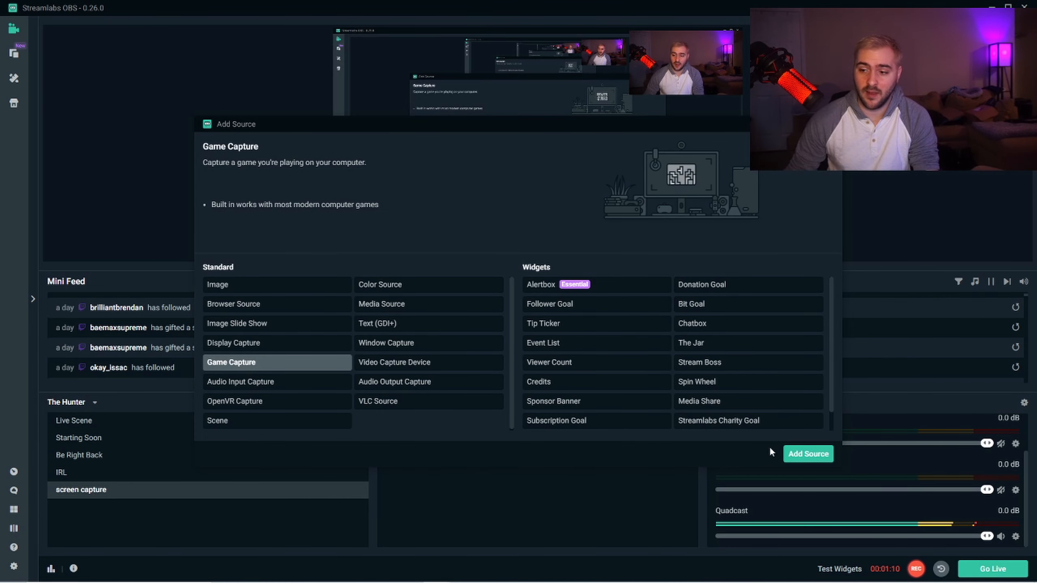
click(797, 461)
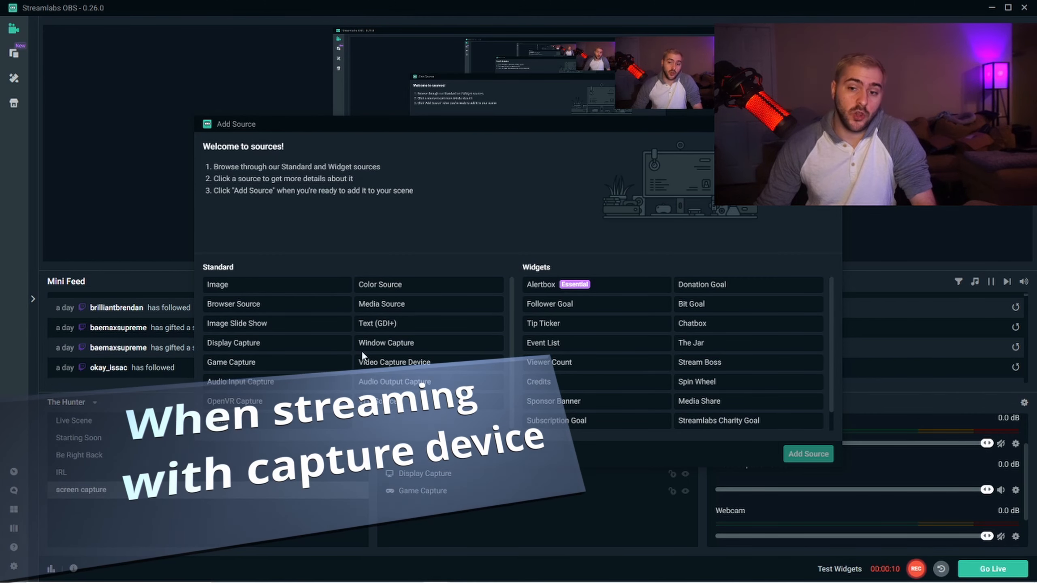
- Try adding Video Capture Device (1) as a new source, check its device options and dismiss its settings
click(390, 367)
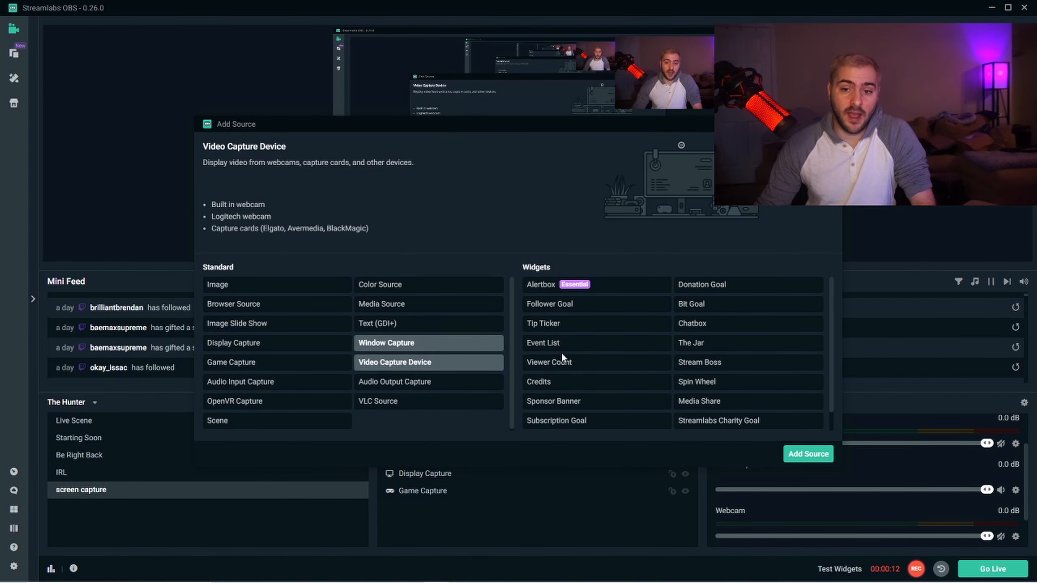
click(809, 454)
click(475, 363)
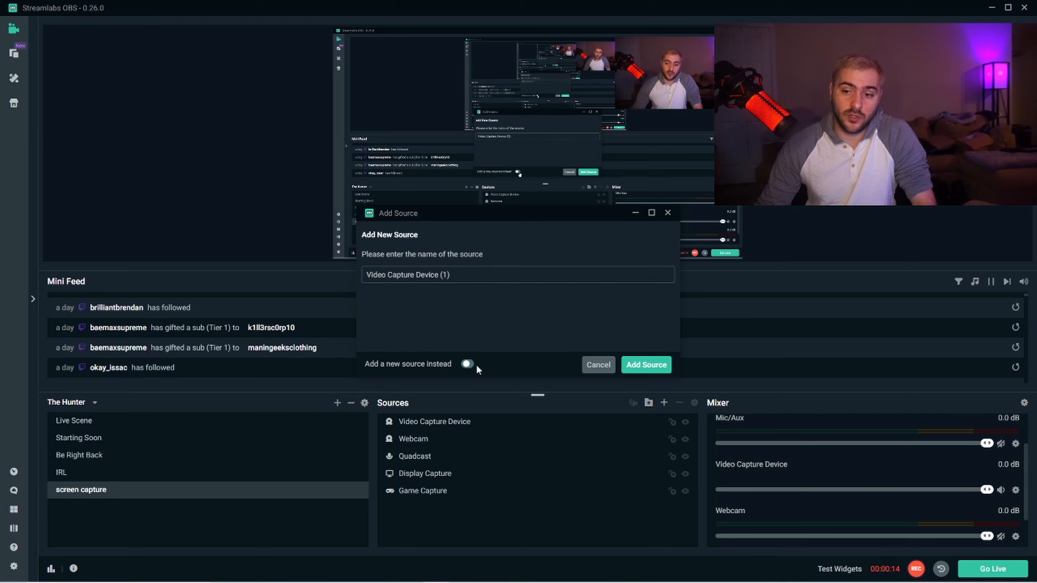
click(652, 364)
click(595, 215)
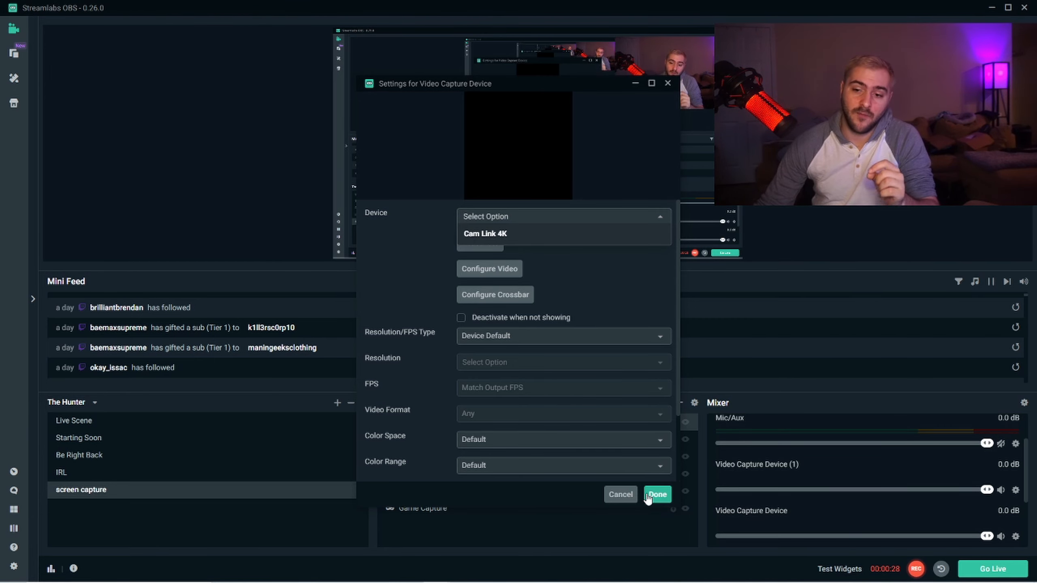
click(627, 499)
click(621, 495)
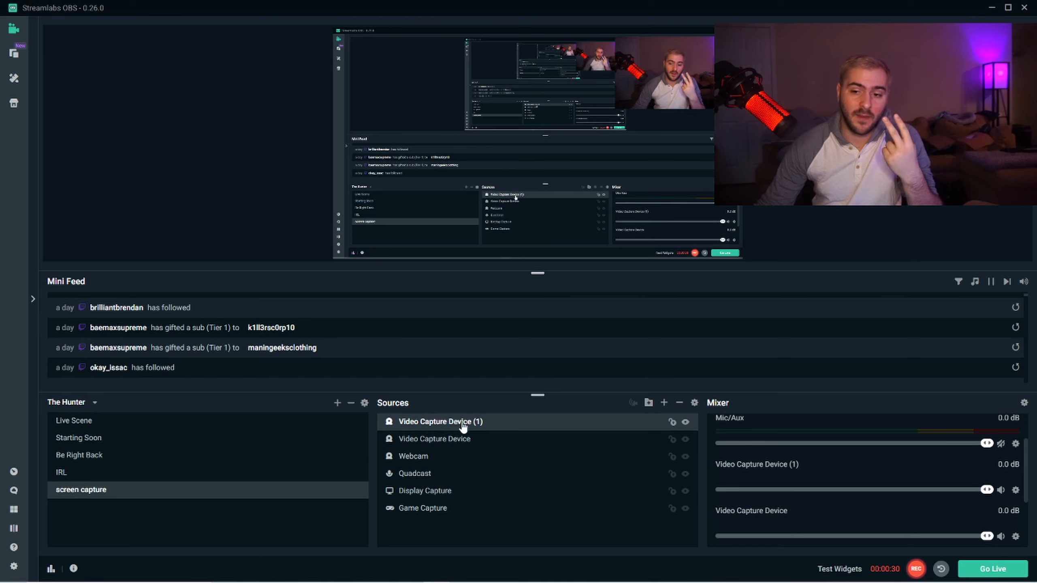
- Remove the duplicate Video Capture Device (1) source and move Webcam below Quadcast in the source order
key(Delete)
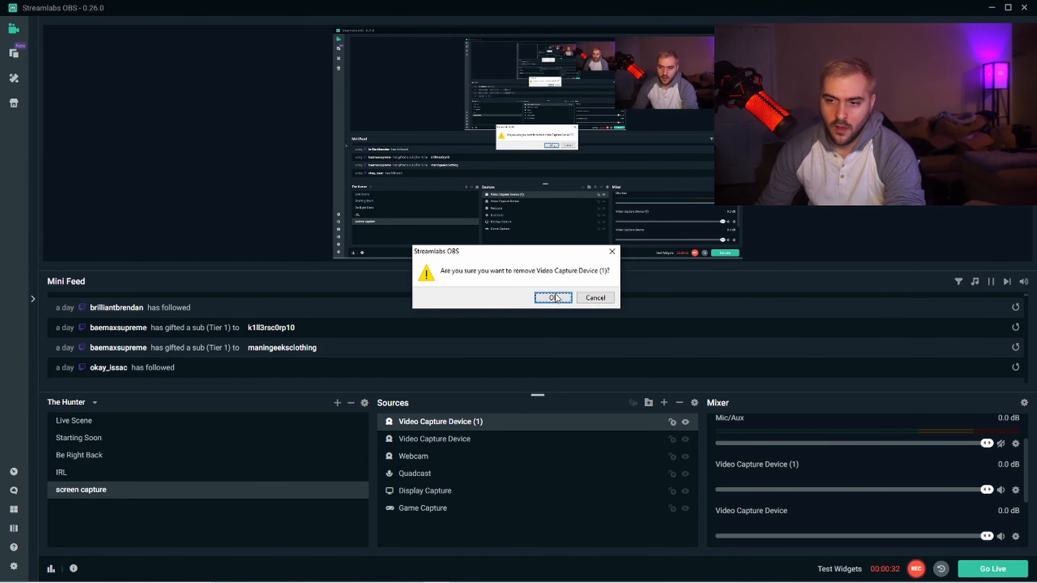
key(Return)
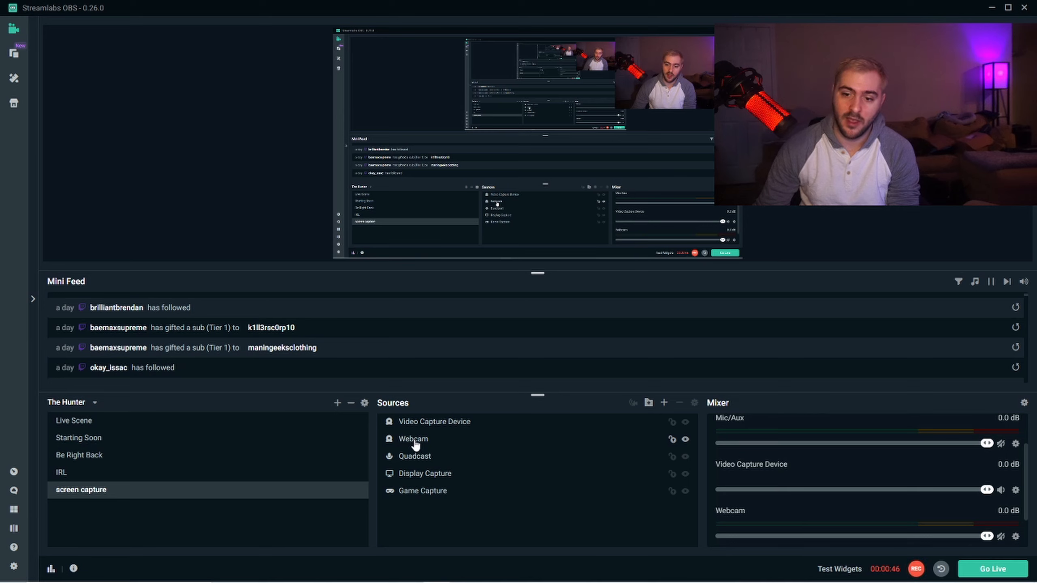
mouse_move(415, 444)
mouse_down()
mouse_move(419, 486)
mouse_move(429, 456)
mouse_up()
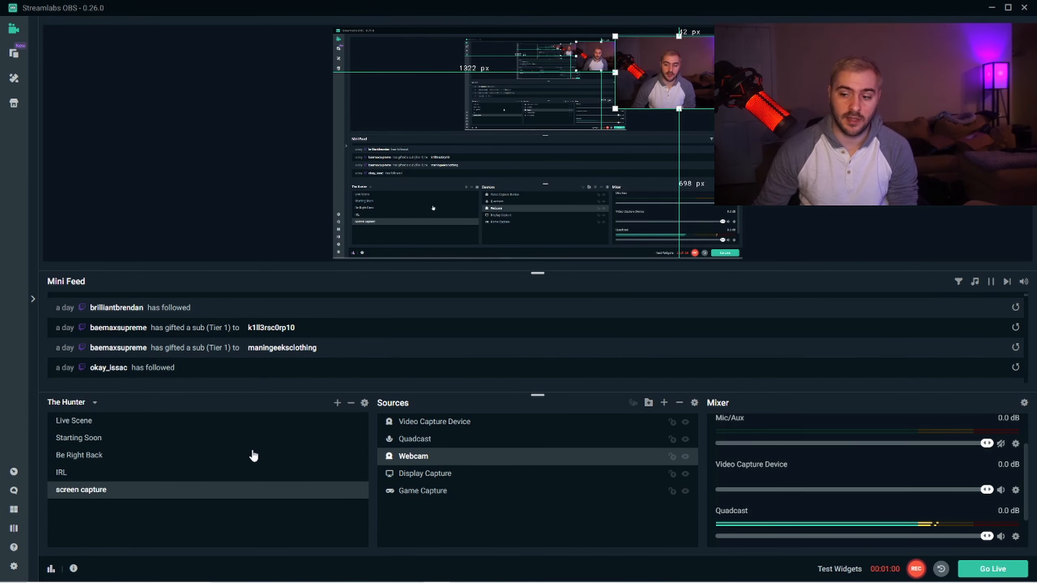
- Start adding an Audio Output Capture source for desktop audio to the screen capture scene
click(664, 403)
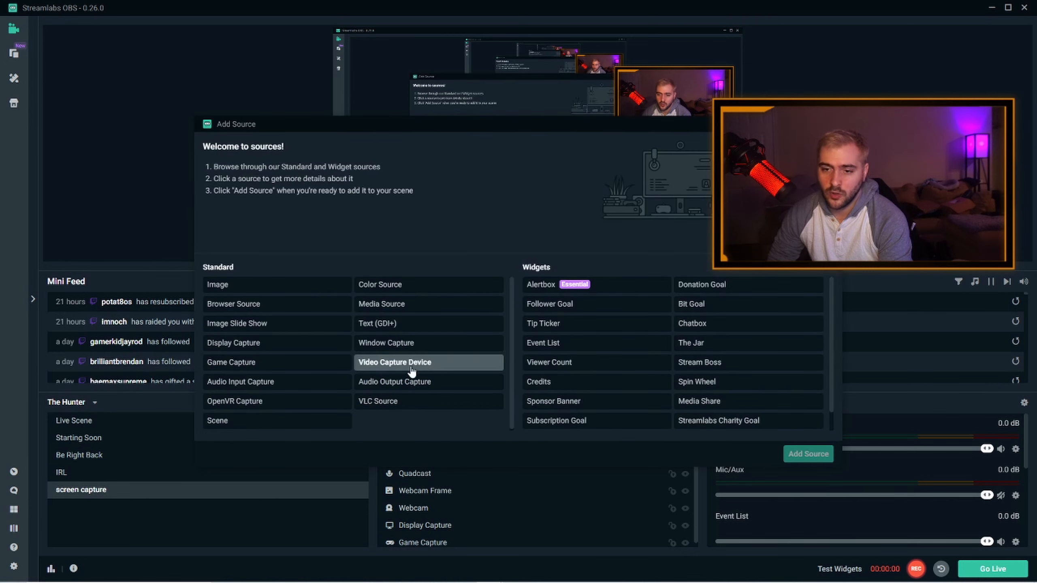
click(409, 383)
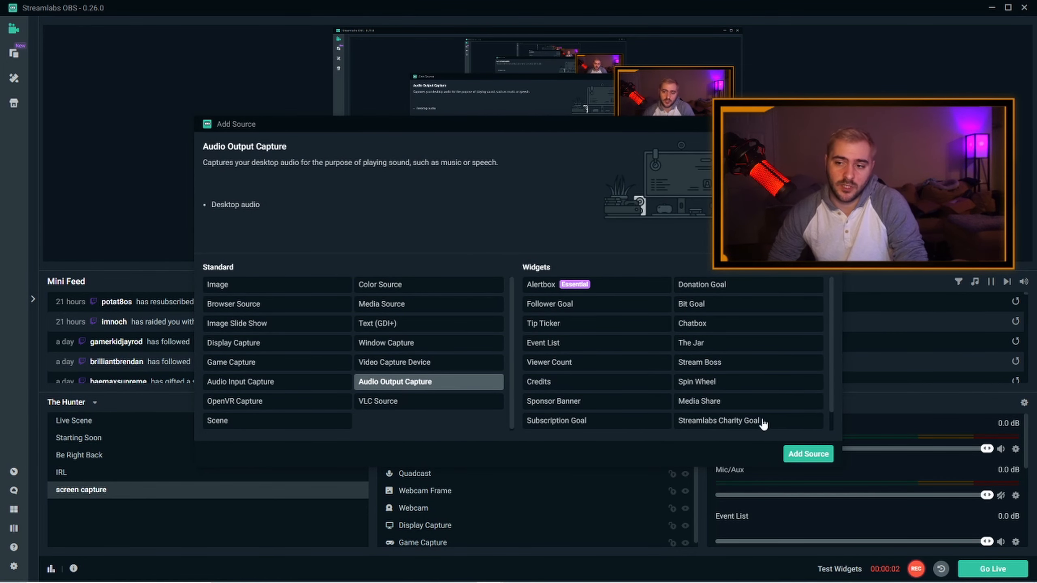
click(800, 455)
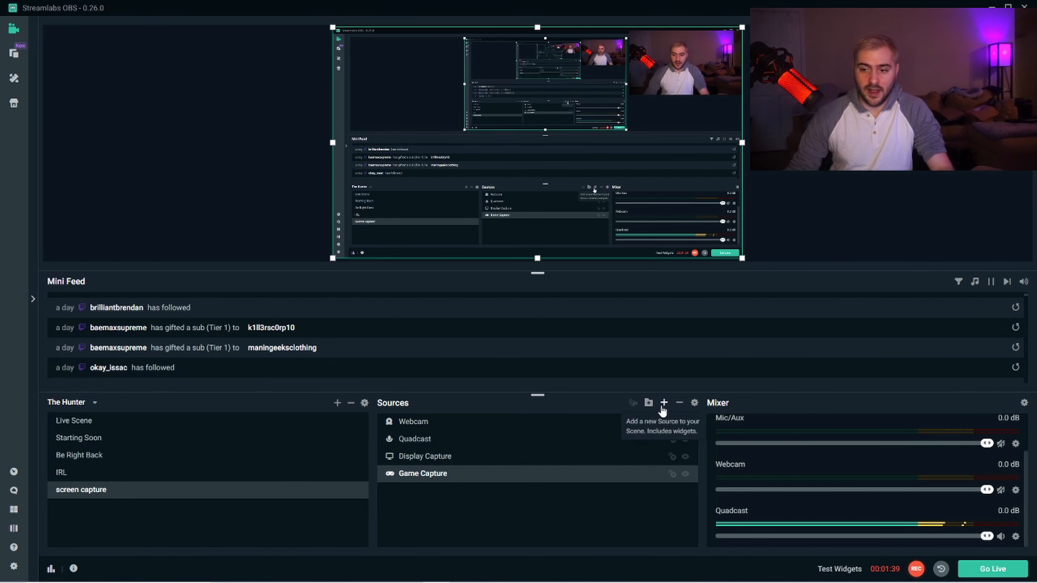
- Add a new source named Video Capture Device to the screen capture scene, check its device options and dismiss its settings
click(664, 403)
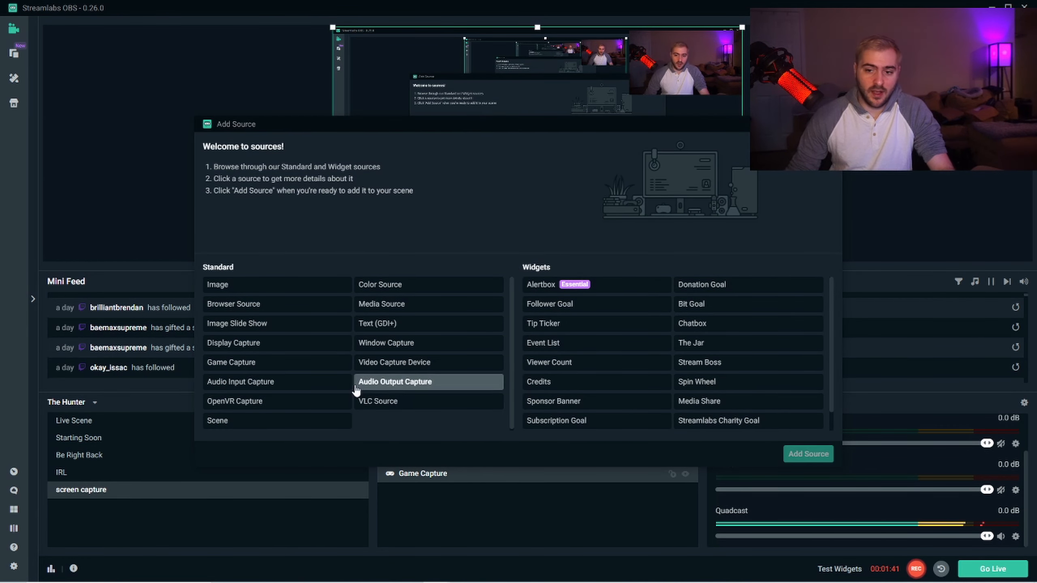
click(383, 367)
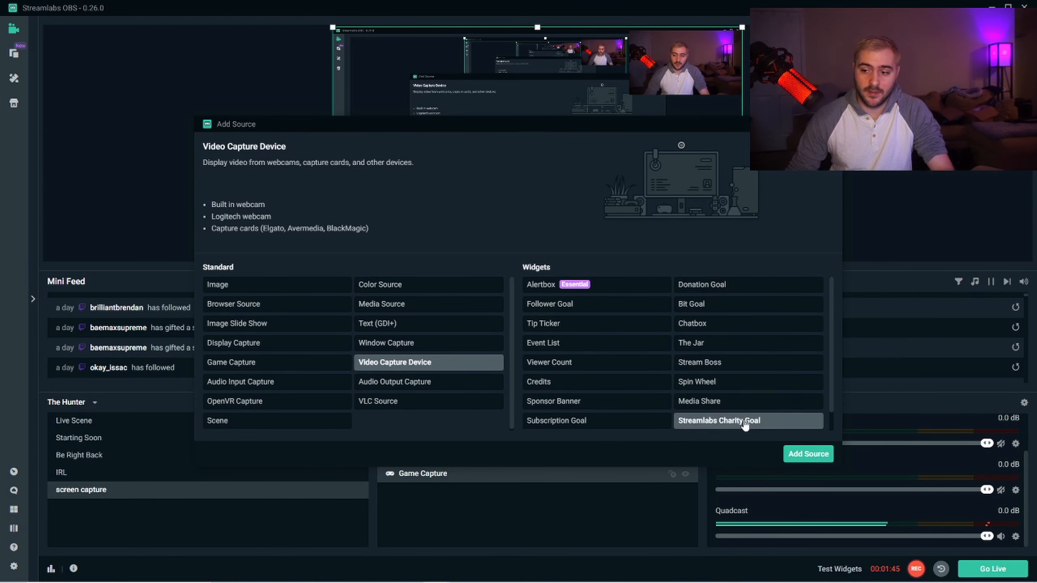
click(799, 449)
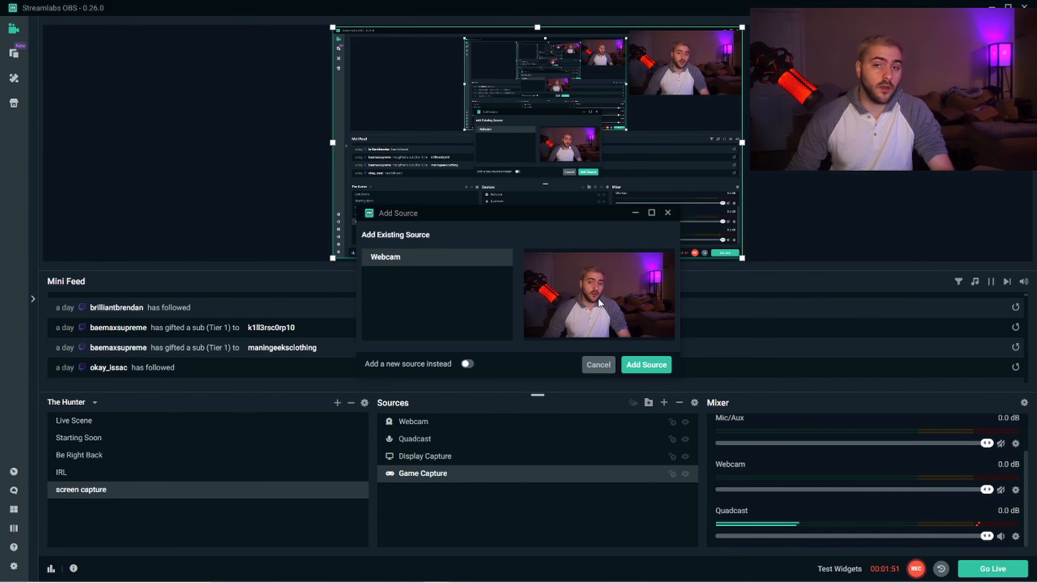
click(467, 364)
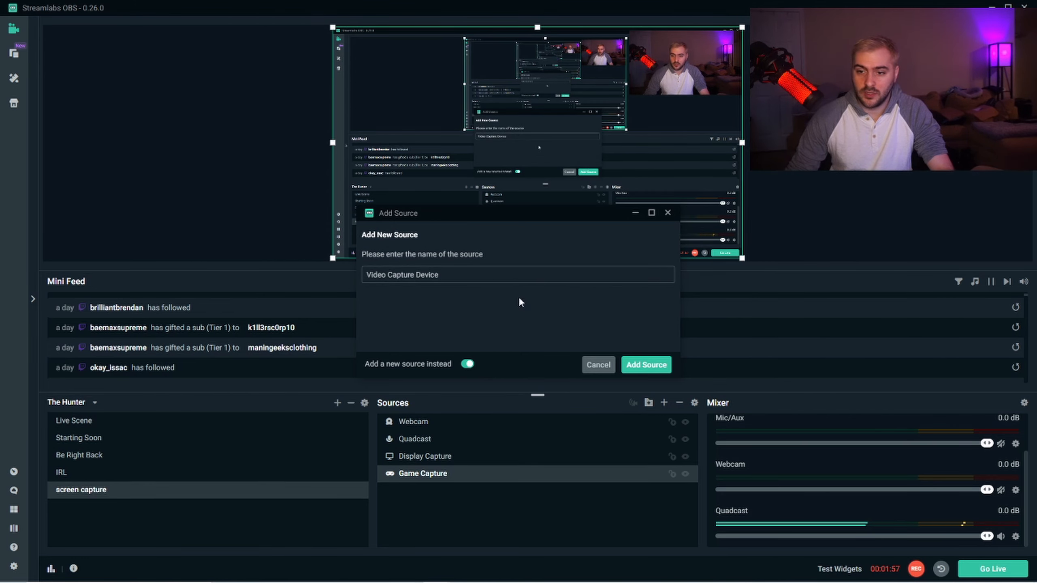
click(646, 365)
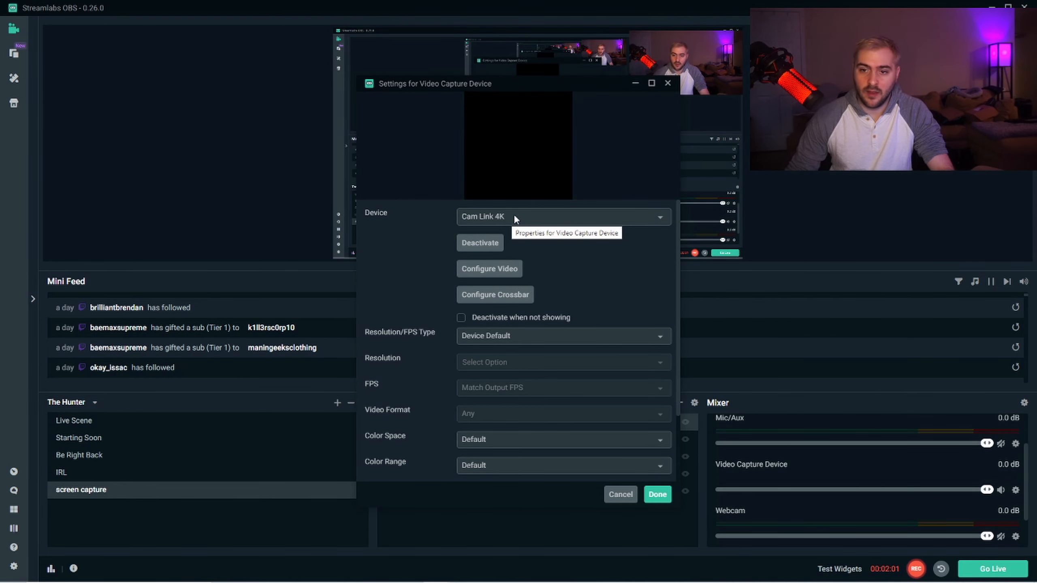
click(573, 219)
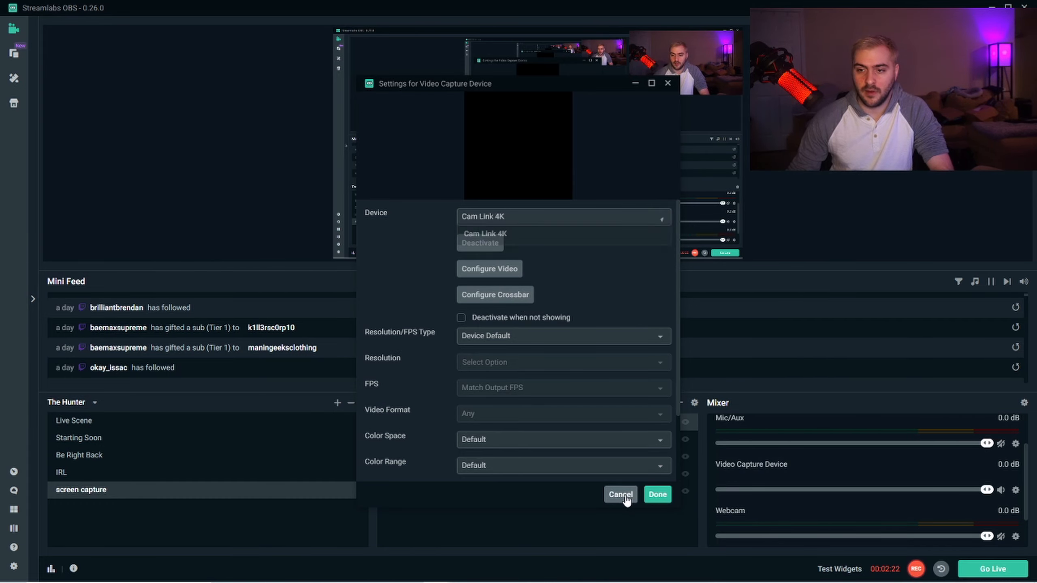
click(619, 494)
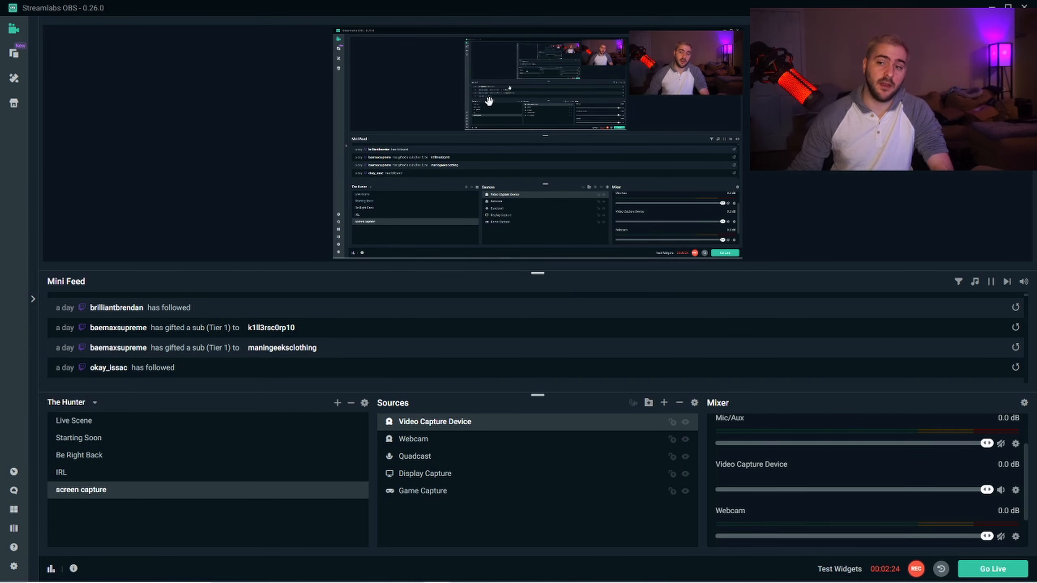
- Enlarge the Webcam source in the preview and place it about 42 px below the canvas's upper edge
click(676, 64)
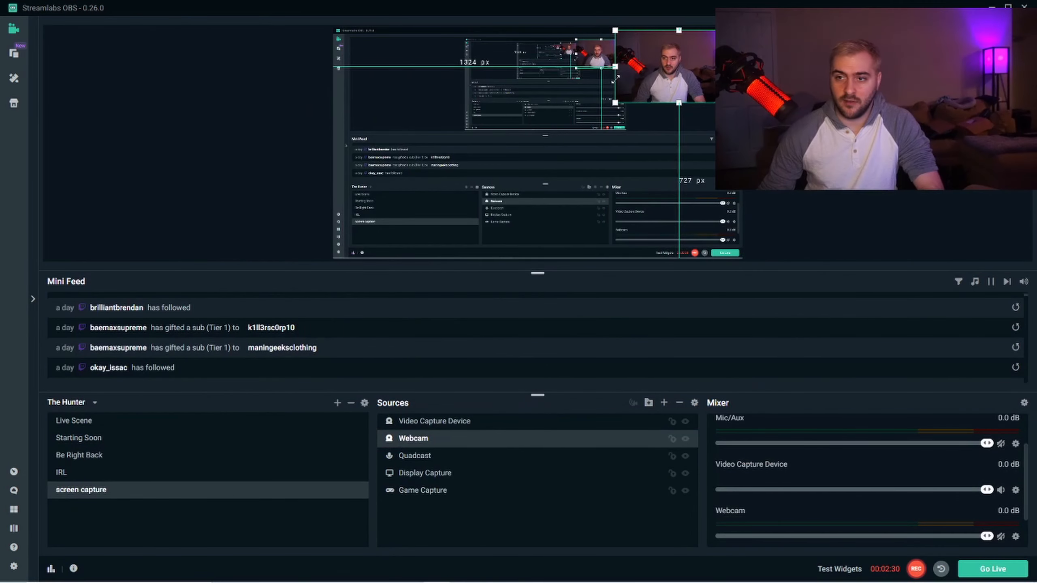
drag(616, 80, 615, 110)
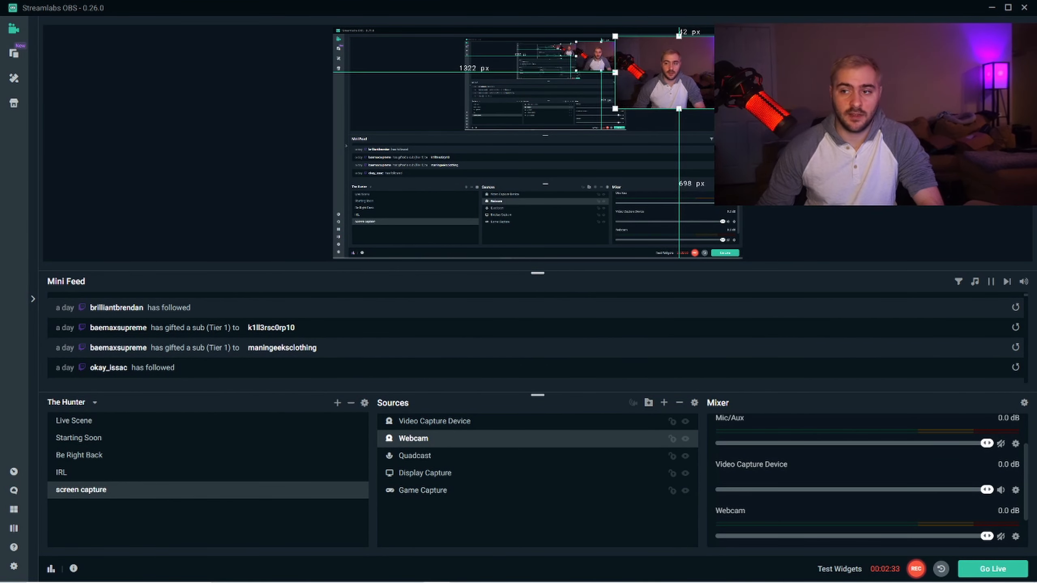
click(265, 143)
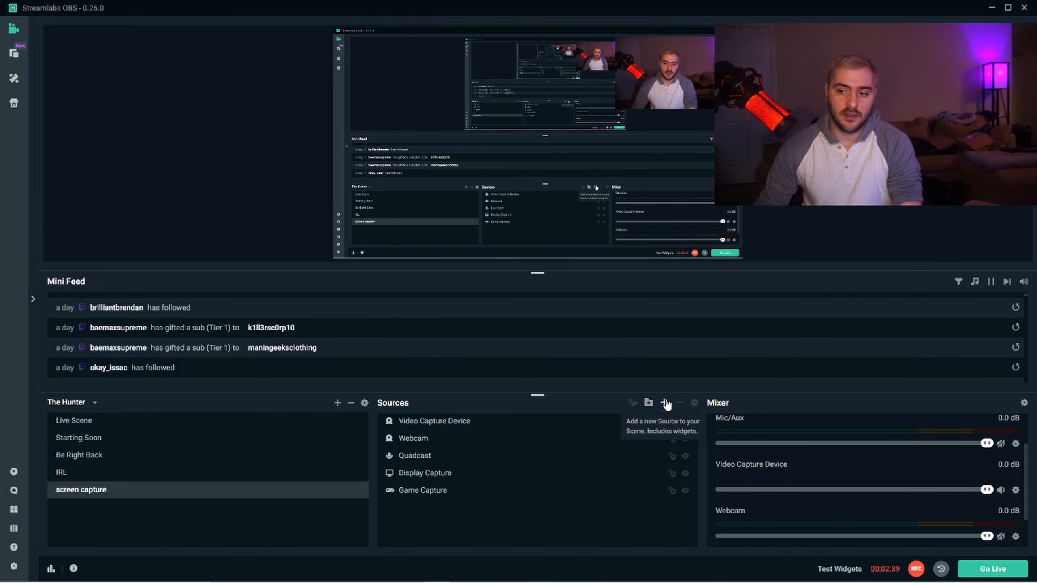
- Review the descriptions of the Audio Input Capture and Video Capture Device source types
click(649, 402)
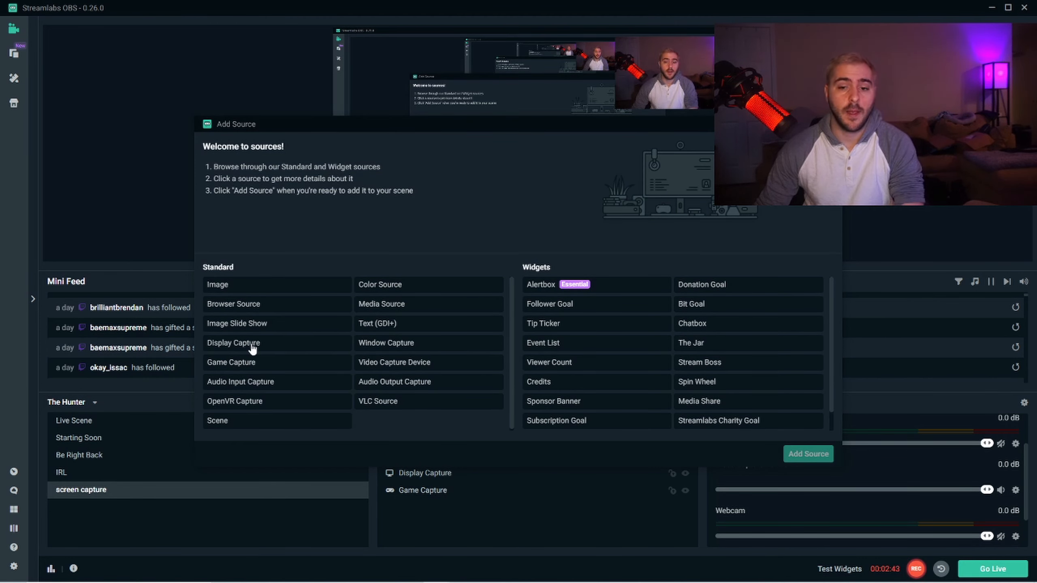
click(226, 386)
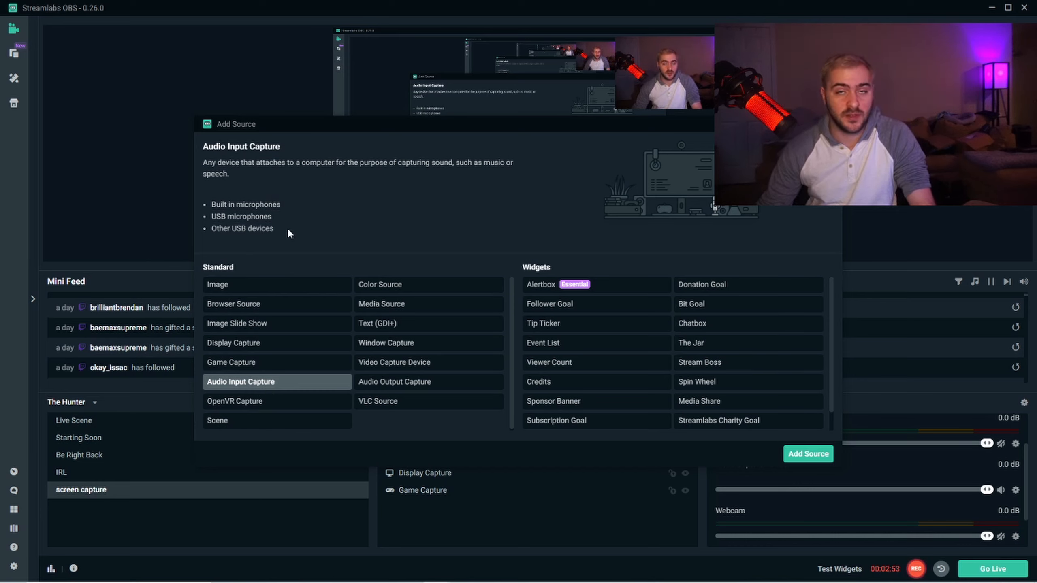
click(376, 362)
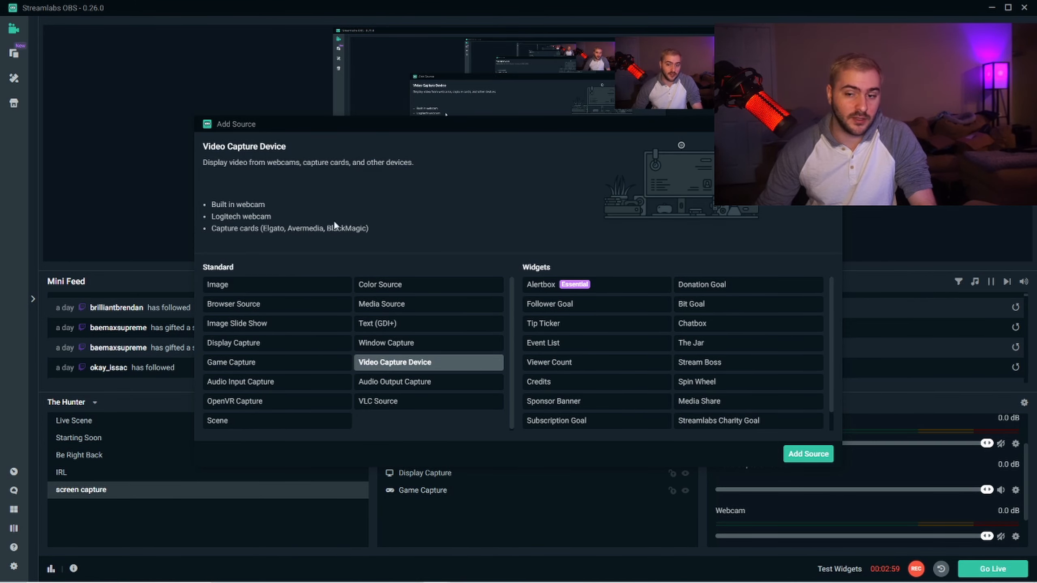
- Add a new Audio Input Capture source named Mic to the screen capture scene
click(463, 388)
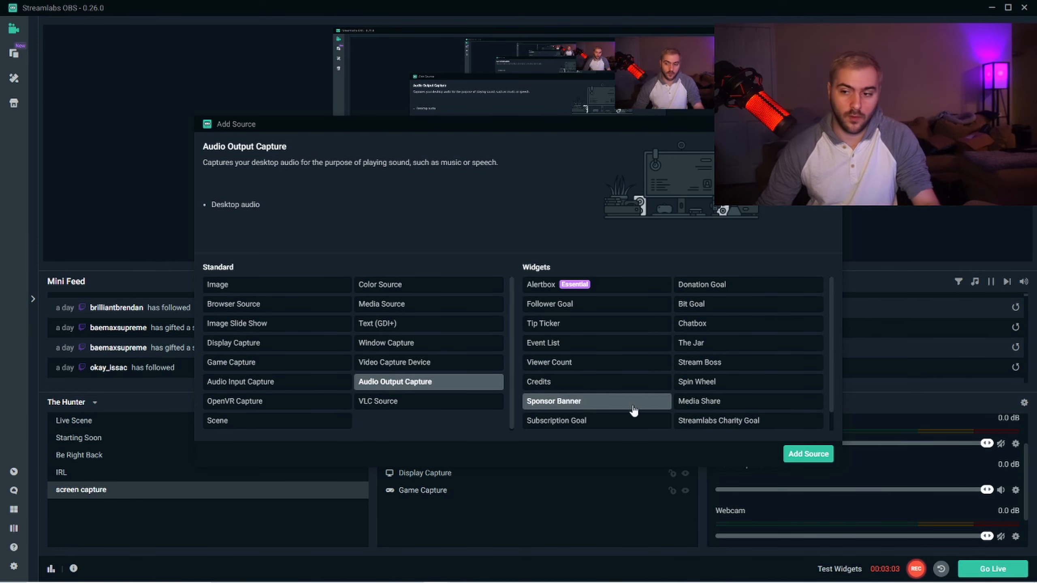
click(273, 390)
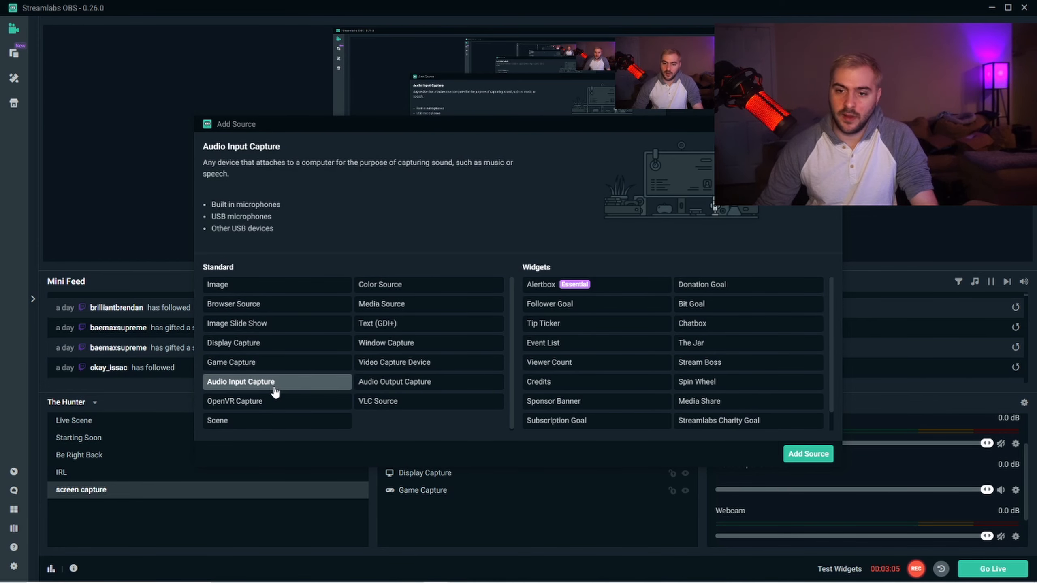
click(819, 454)
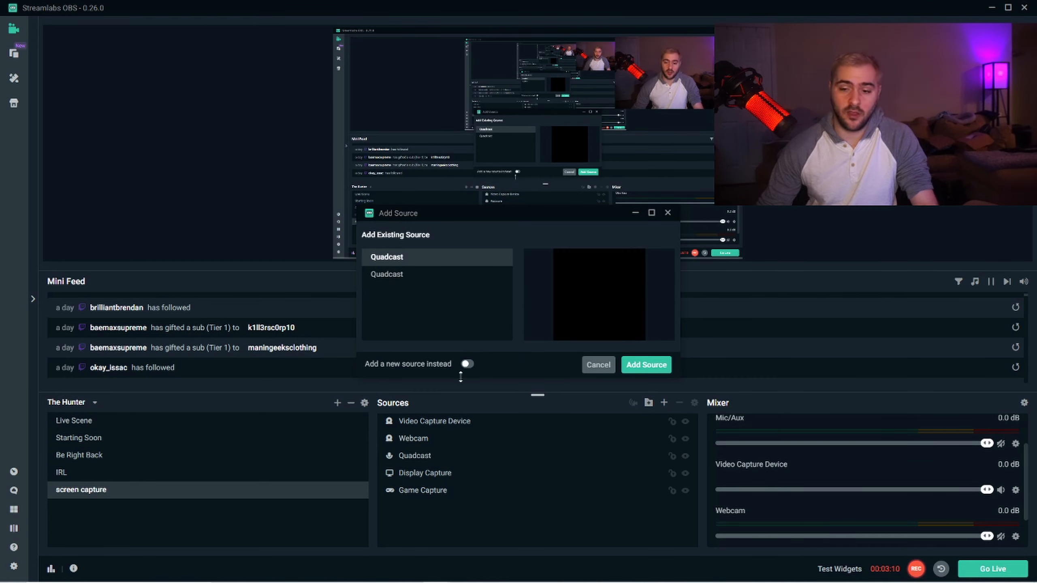
click(467, 365)
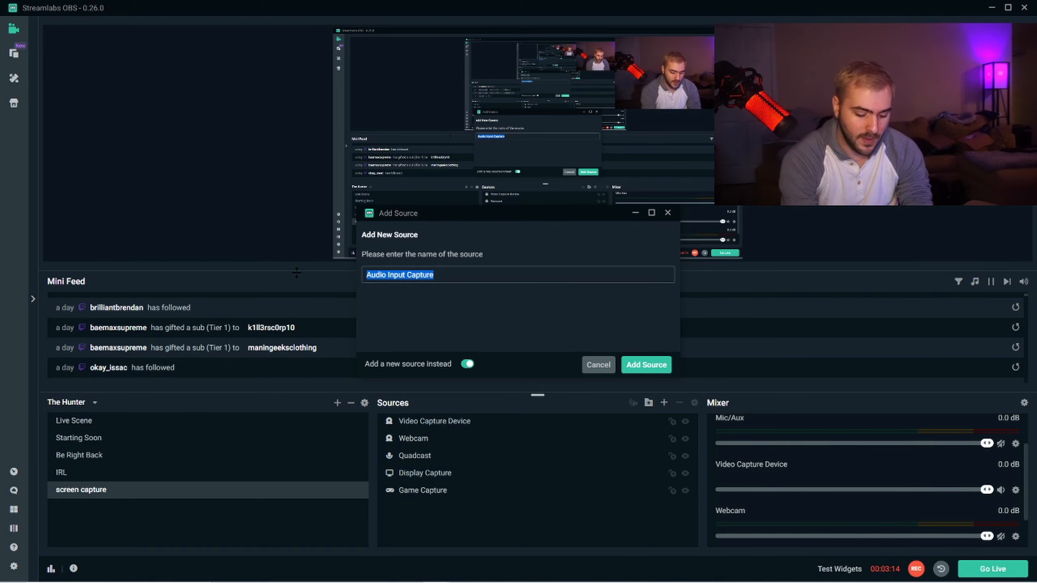
text(Mic)
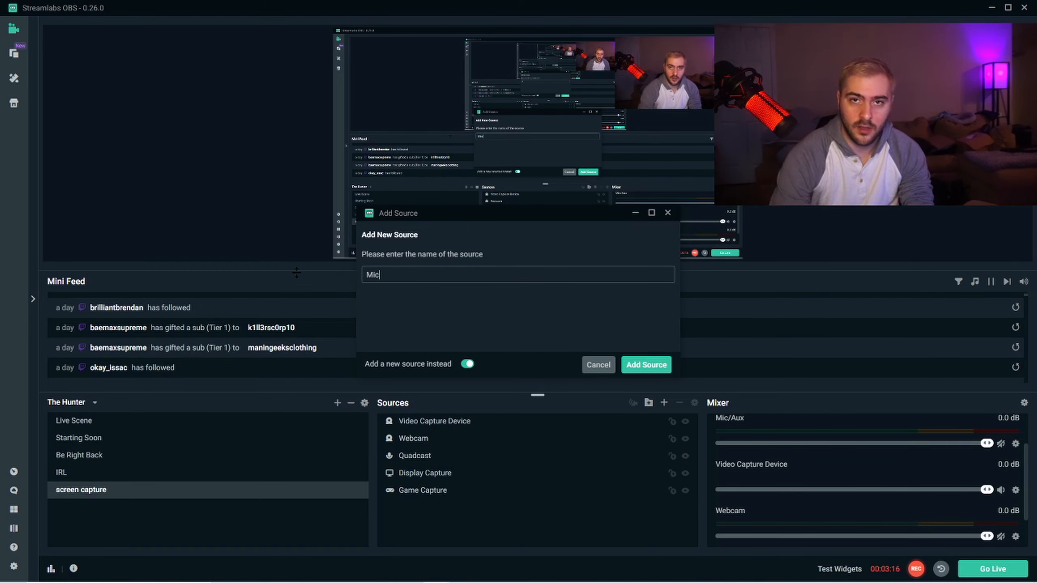
click(646, 365)
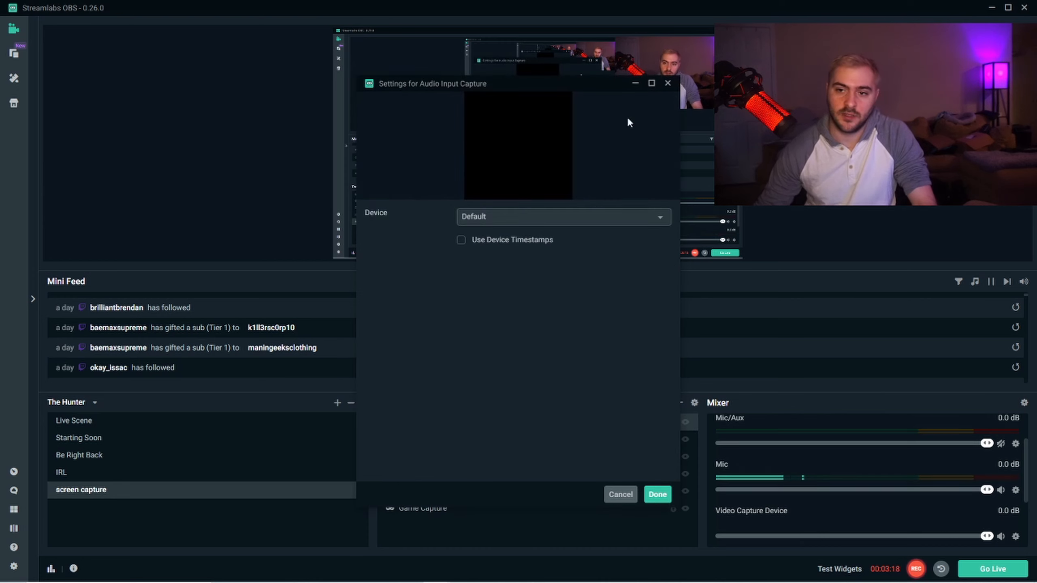
- Set the Mic source's device to Microphone (HyperX Quadcast) and close its settings
click(617, 223)
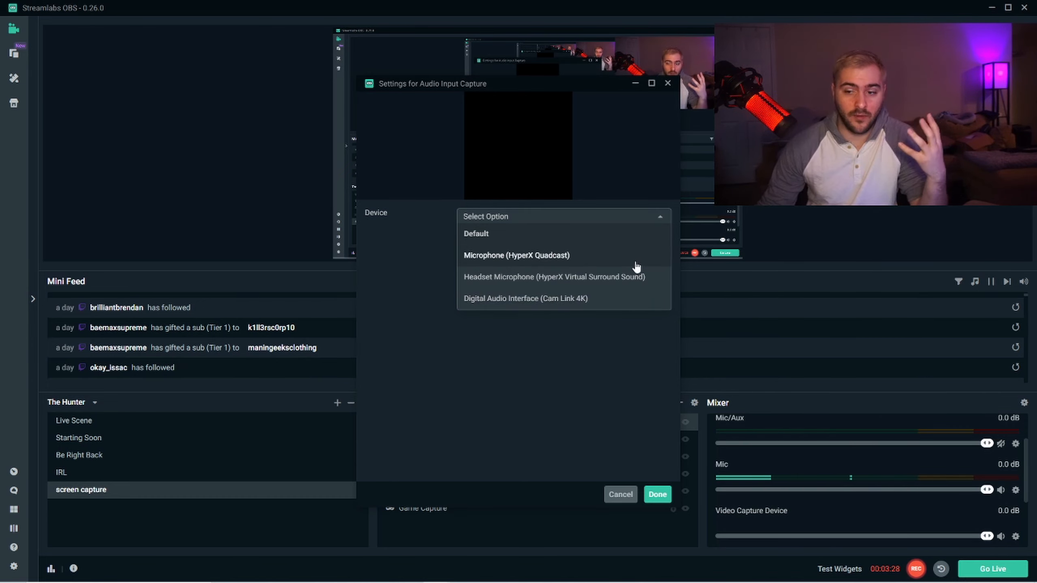
click(563, 261)
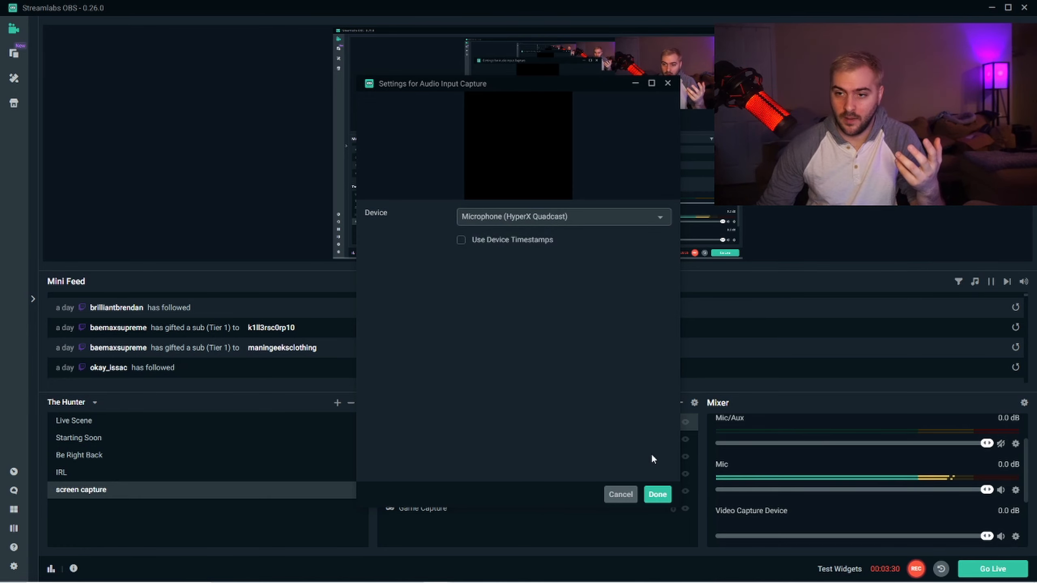
click(668, 83)
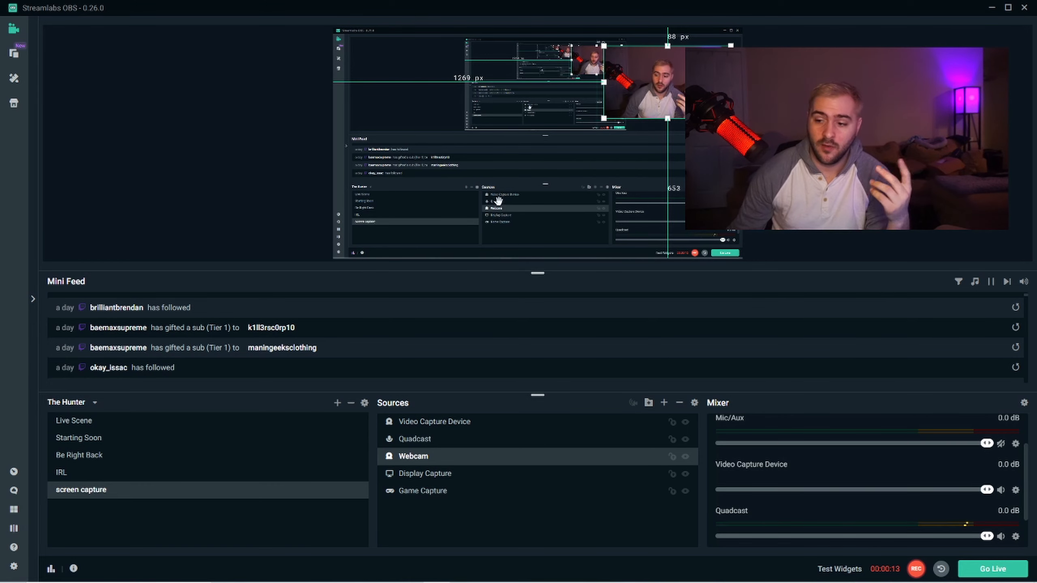
- Copy the Webcam Frame source from Live Scene into the screen capture scene
click(83, 423)
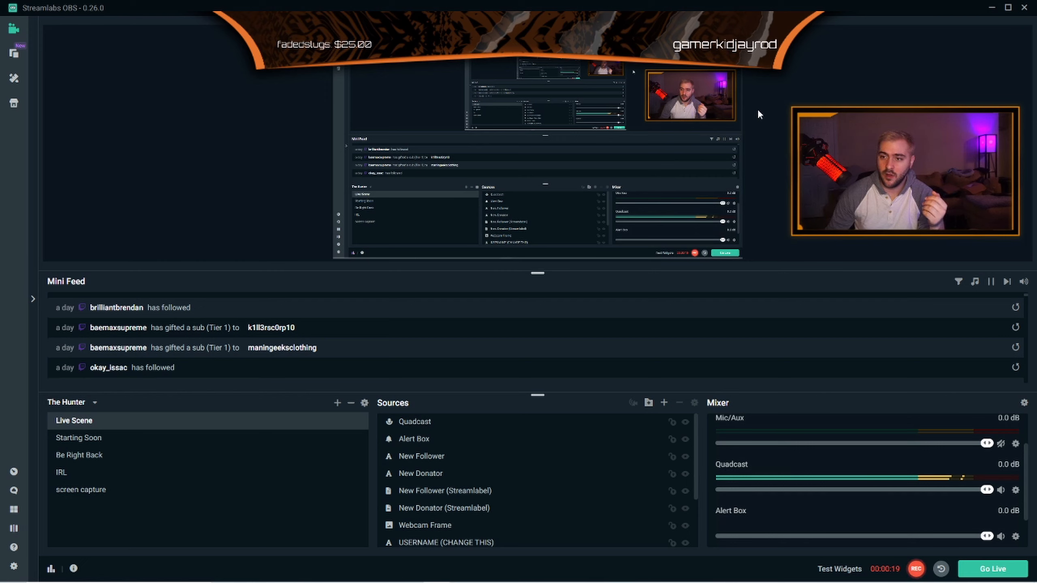
drag(735, 121, 733, 120)
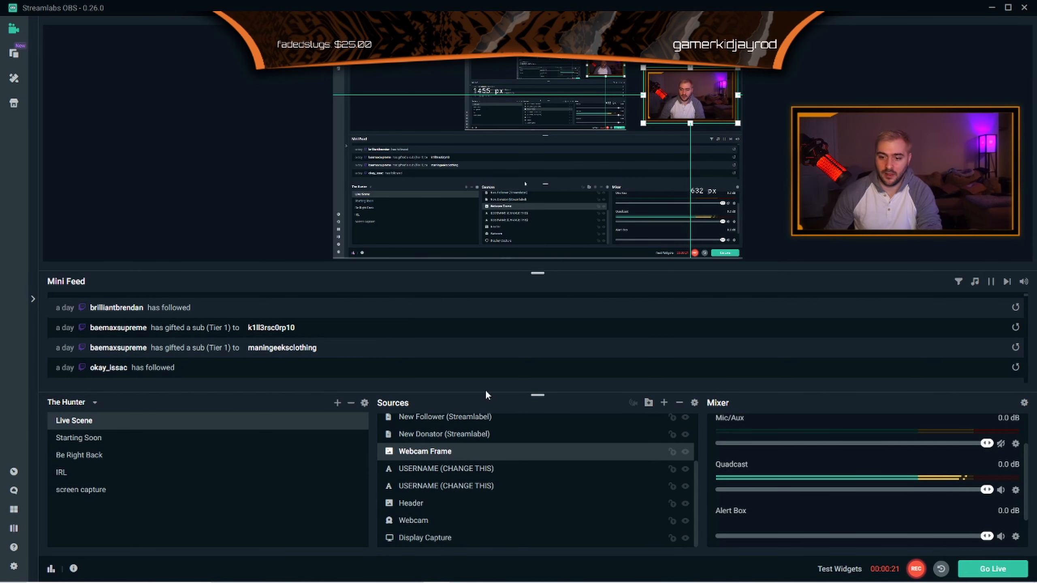
right_click(441, 451)
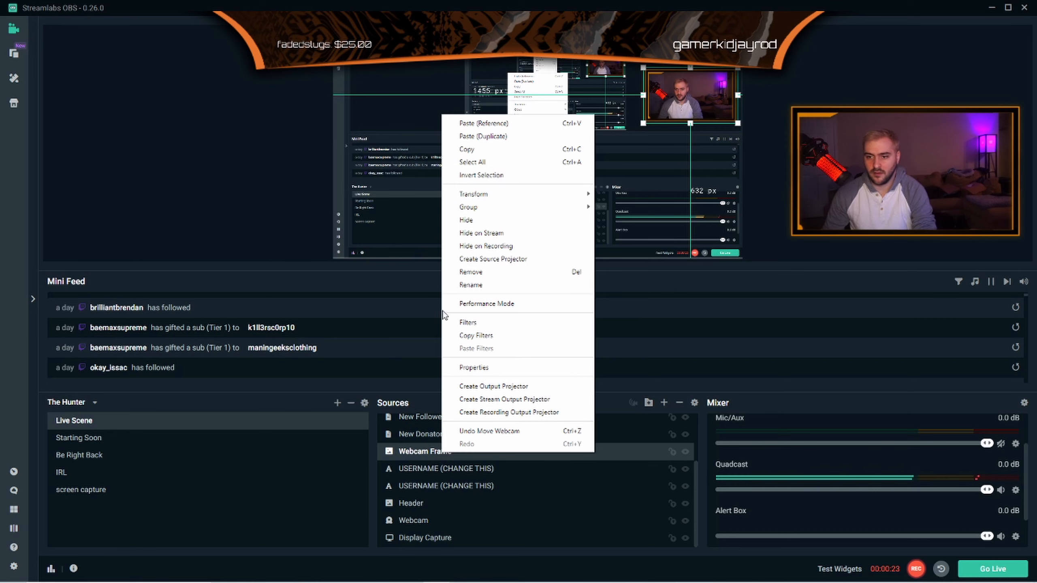
click(465, 149)
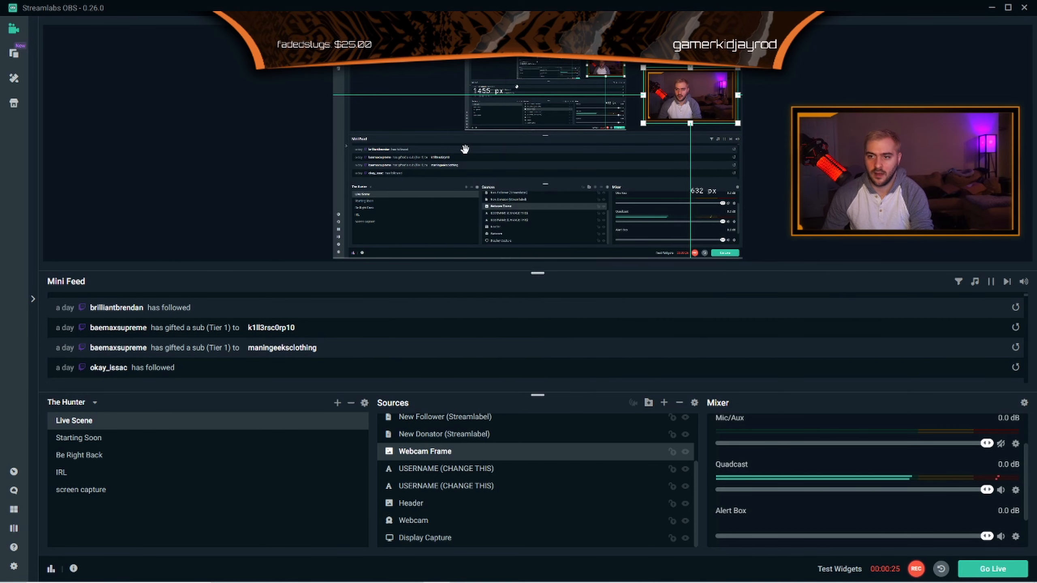
click(82, 494)
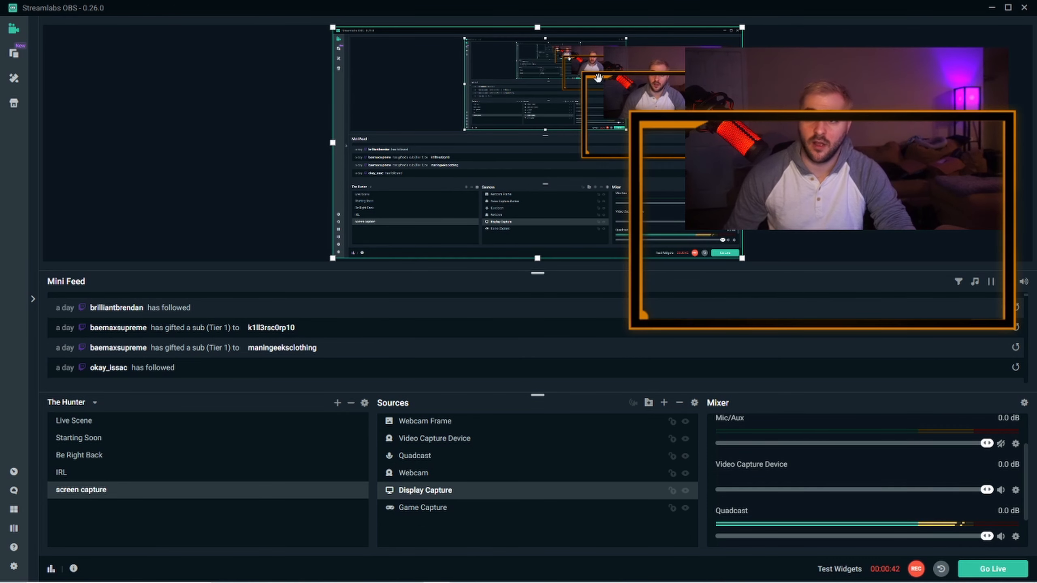
- Move the Webcam Frame to about 68 px below the canvas's upper edge and fit the Webcam inside it
click(422, 508)
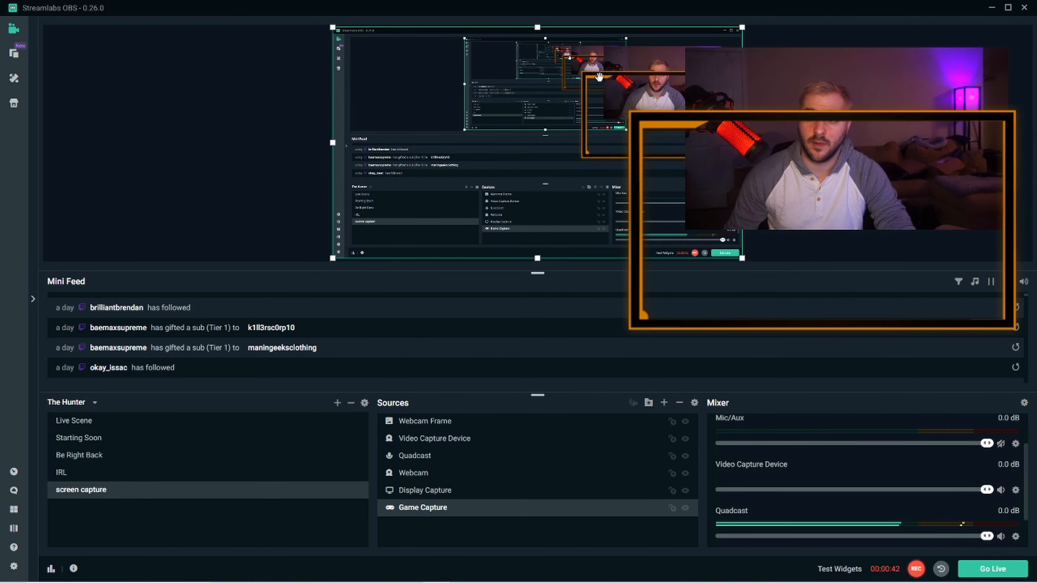
click(424, 421)
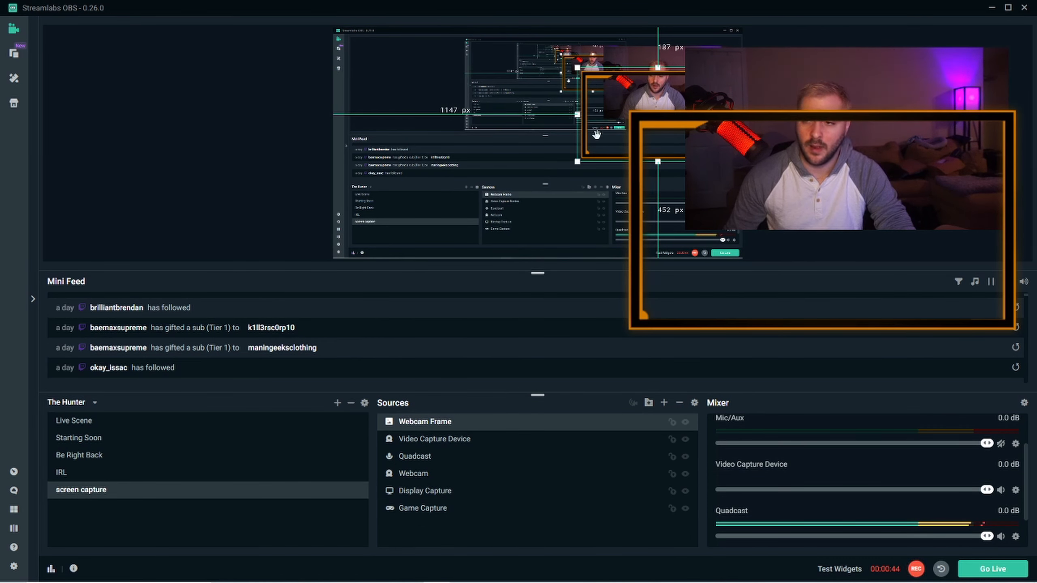
drag(630, 293, 641, 229)
drag(682, 94, 644, 84)
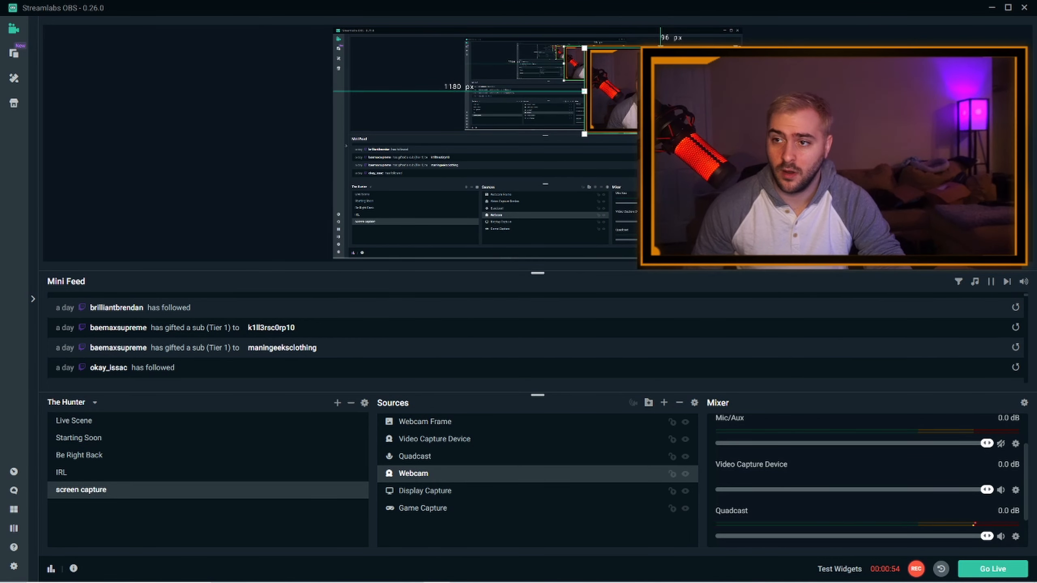
- Enlarge the Webcam Frame slightly from its lower corner so it fully surrounds the webcam picture
click(796, 115)
click(686, 93)
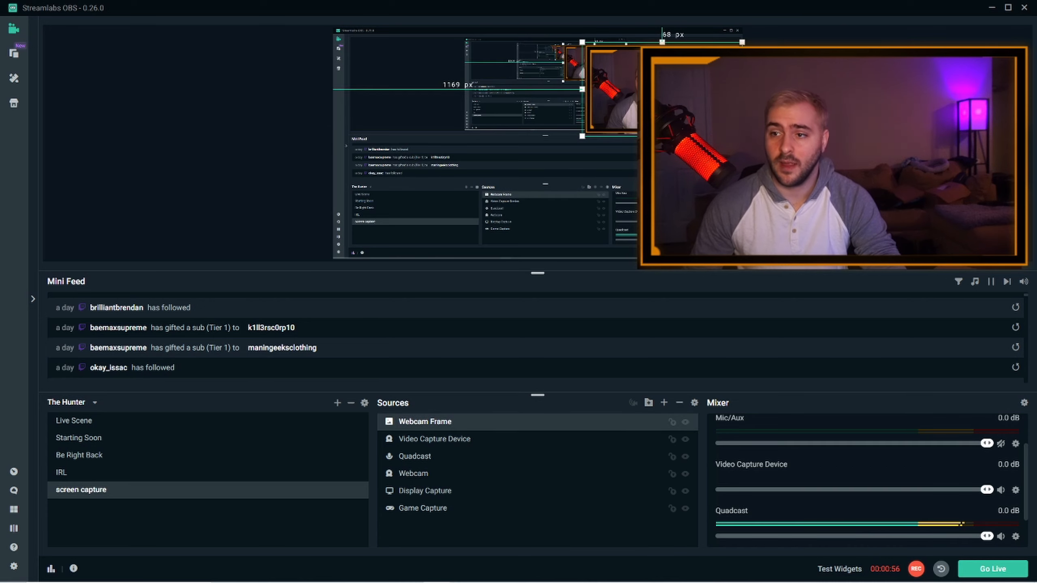
drag(742, 136, 758, 145)
drag(747, 139, 746, 138)
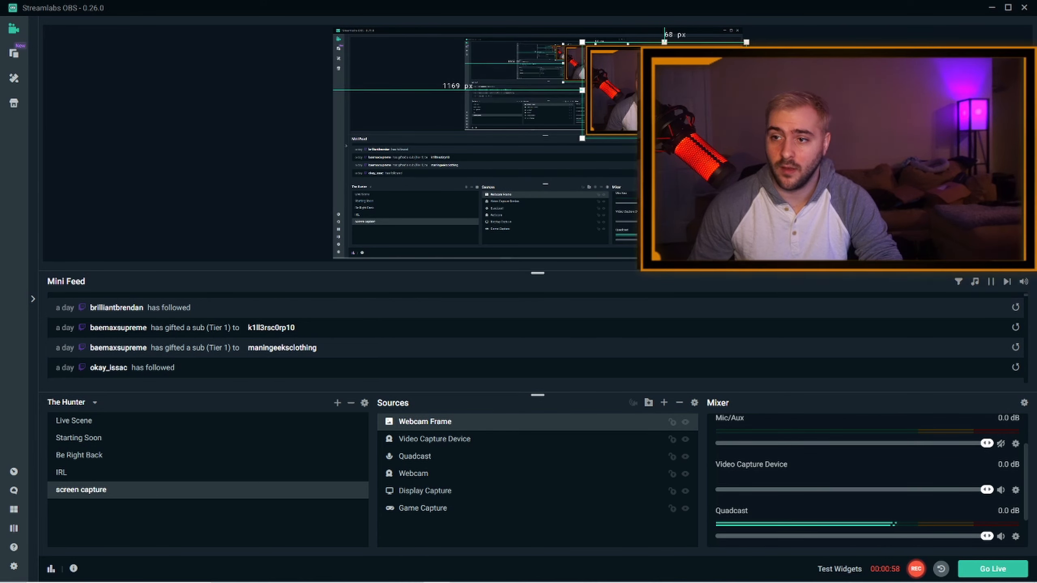
click(813, 176)
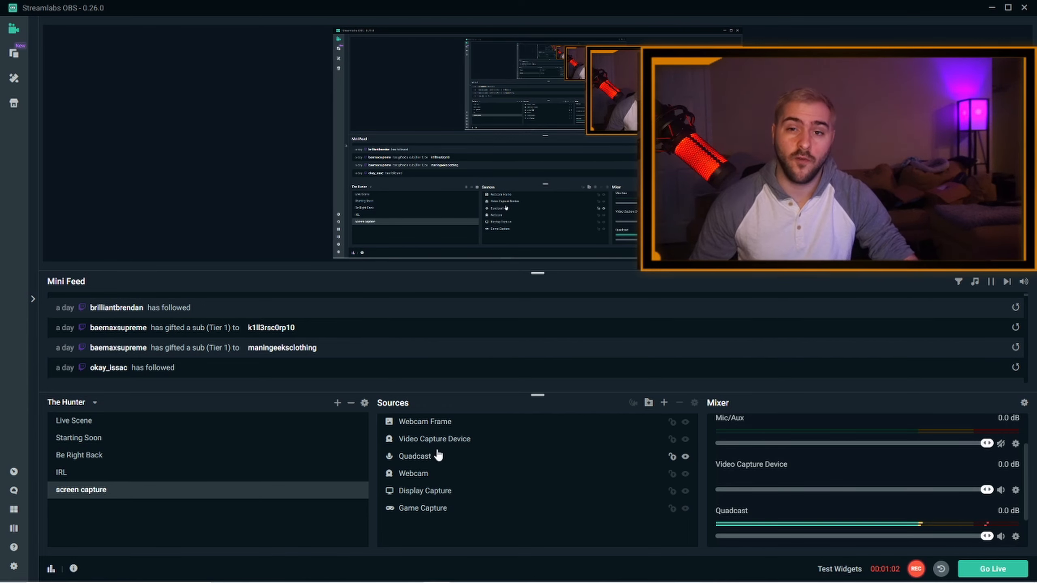
- Reorder the sources so Webcam Frame sits directly above Webcam, also trying Webcam above the frame to compare the layering
drag(443, 427, 419, 482)
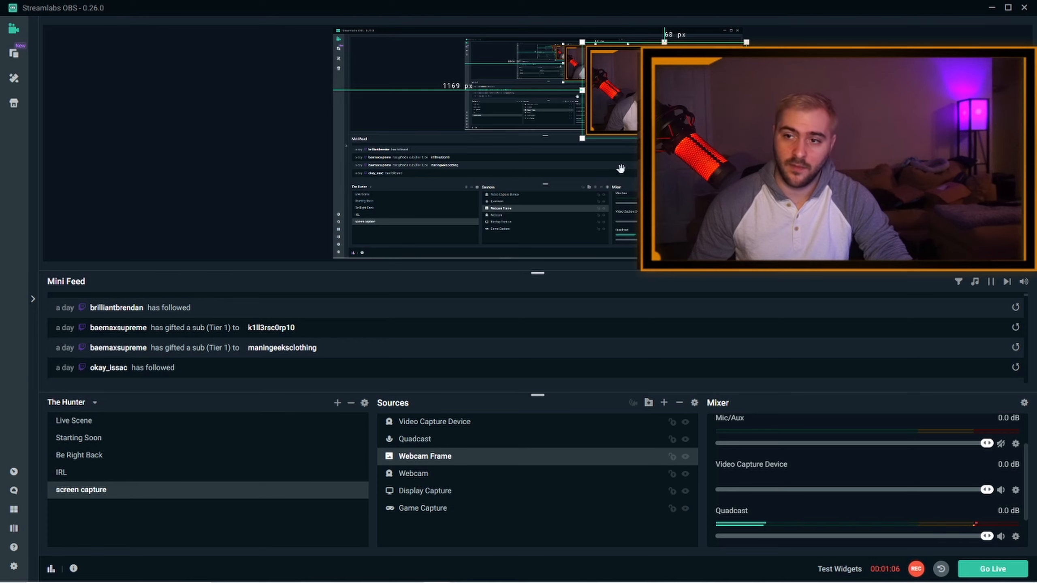
drag(419, 474, 438, 449)
click(1020, 91)
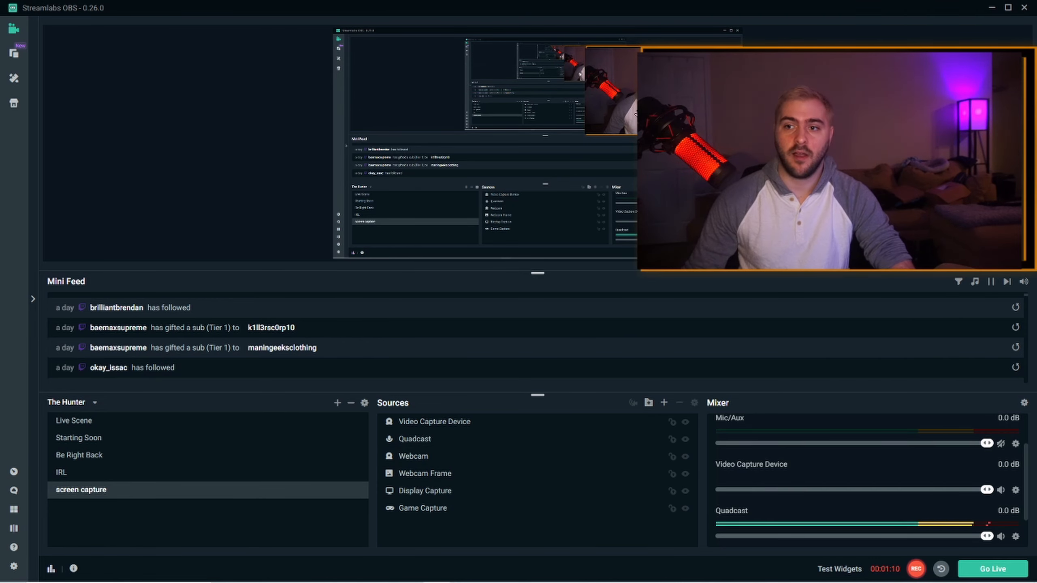
mouse_move(612, 86)
mouse_down()
mouse_move(601, 84)
mouse_move(612, 84)
mouse_up()
drag(420, 475, 420, 457)
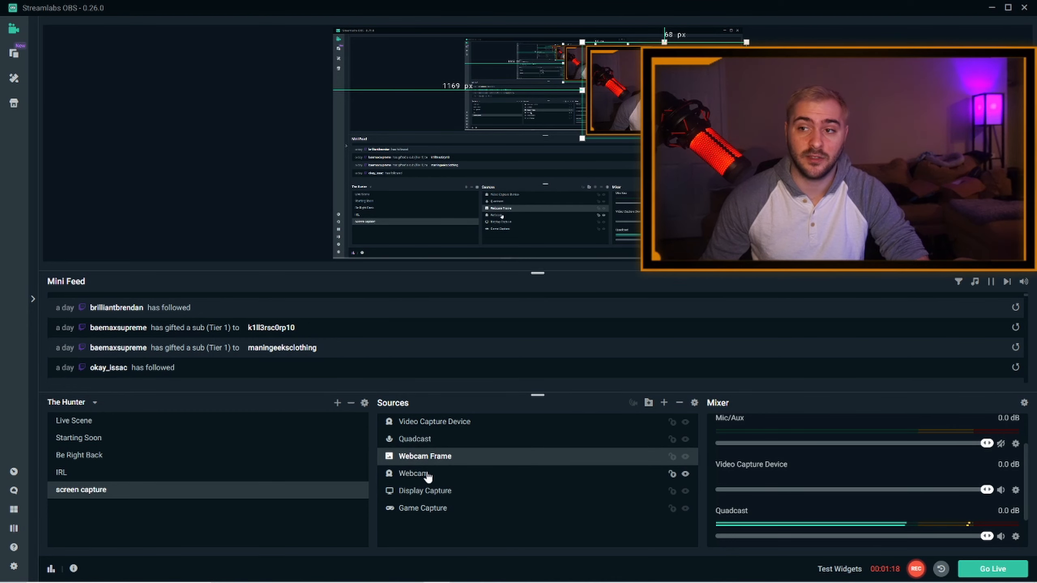
click(812, 184)
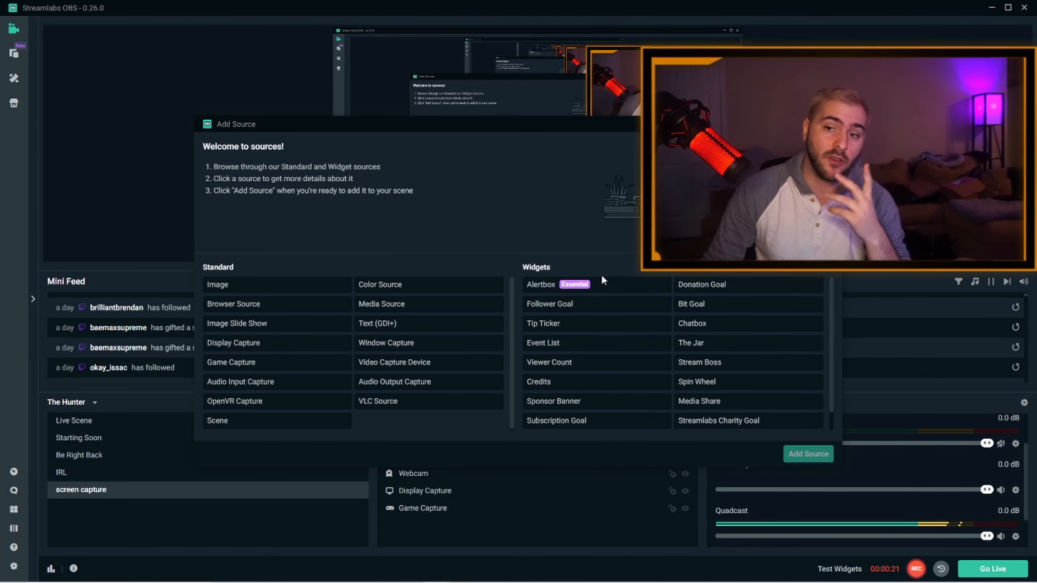
- Add a new Alertbox widget source named Alertbox to the screen capture scene
click(584, 288)
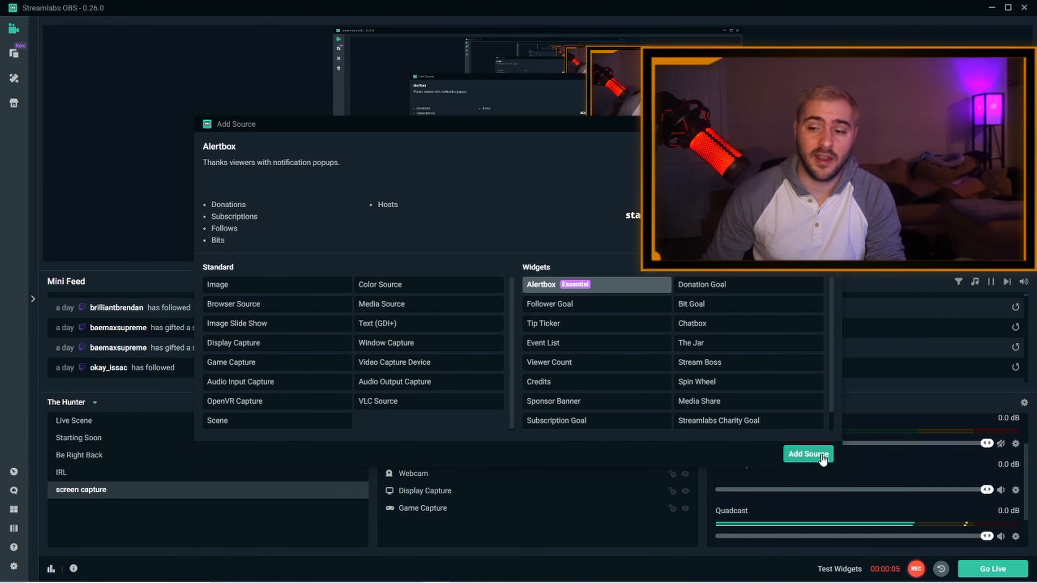
click(822, 454)
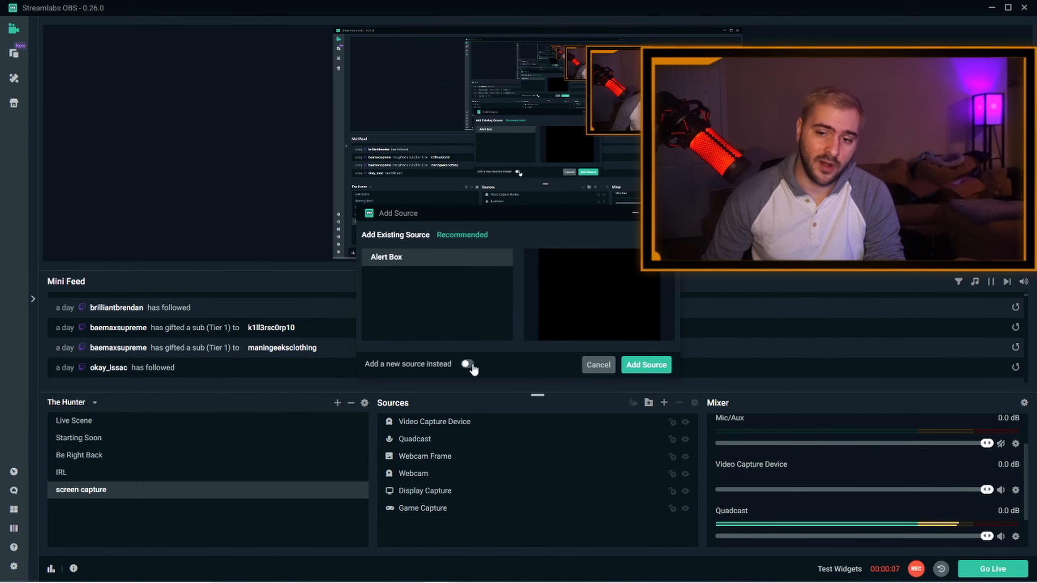
click(466, 364)
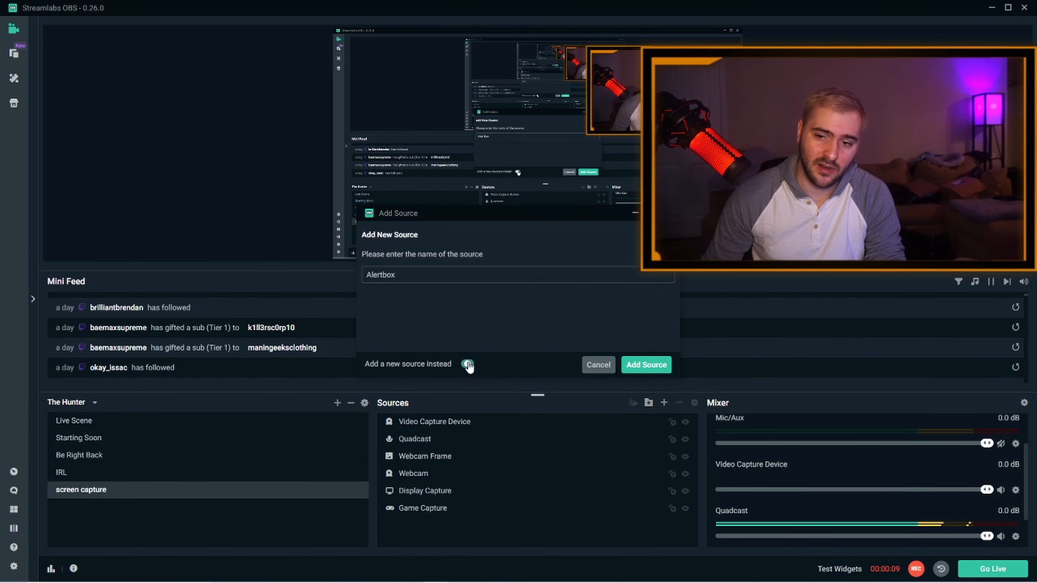
click(636, 357)
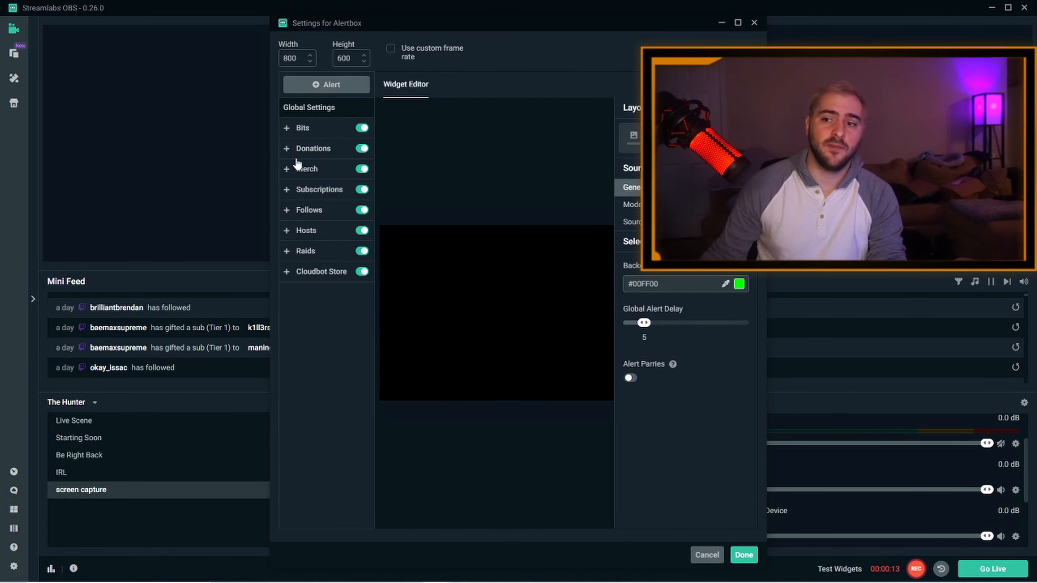
- Review the Alertbox's alert types and their default variations, from Bits and Donations through Subscriptions, Follows, Raids and Cloudbot Store
click(302, 128)
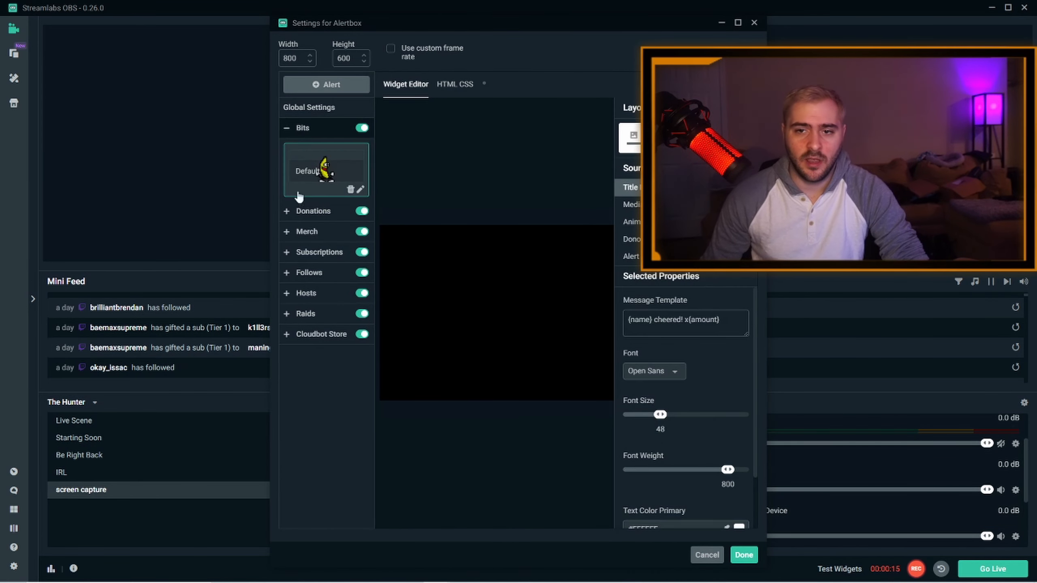
click(301, 211)
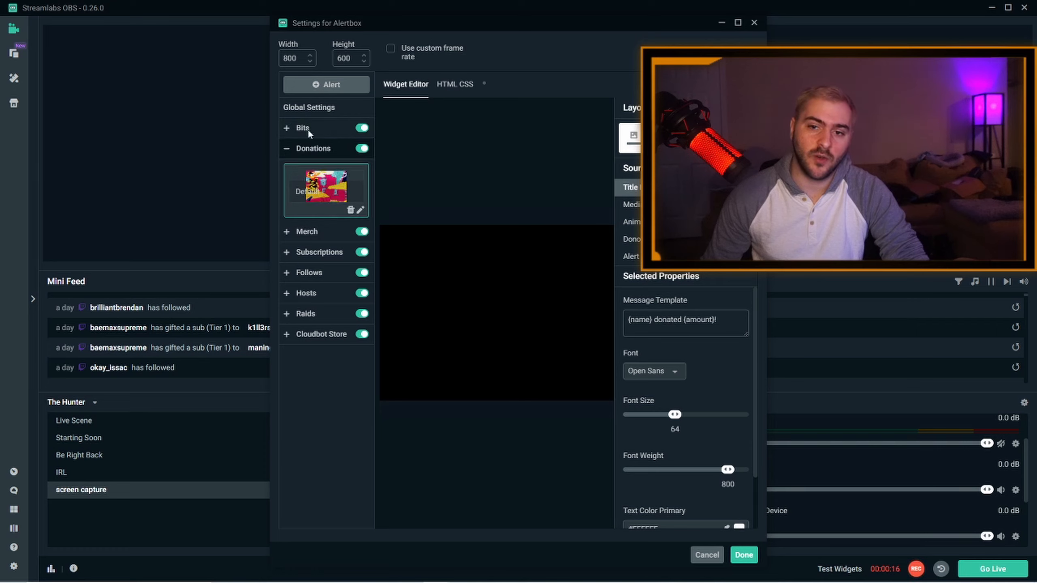
click(294, 231)
click(288, 255)
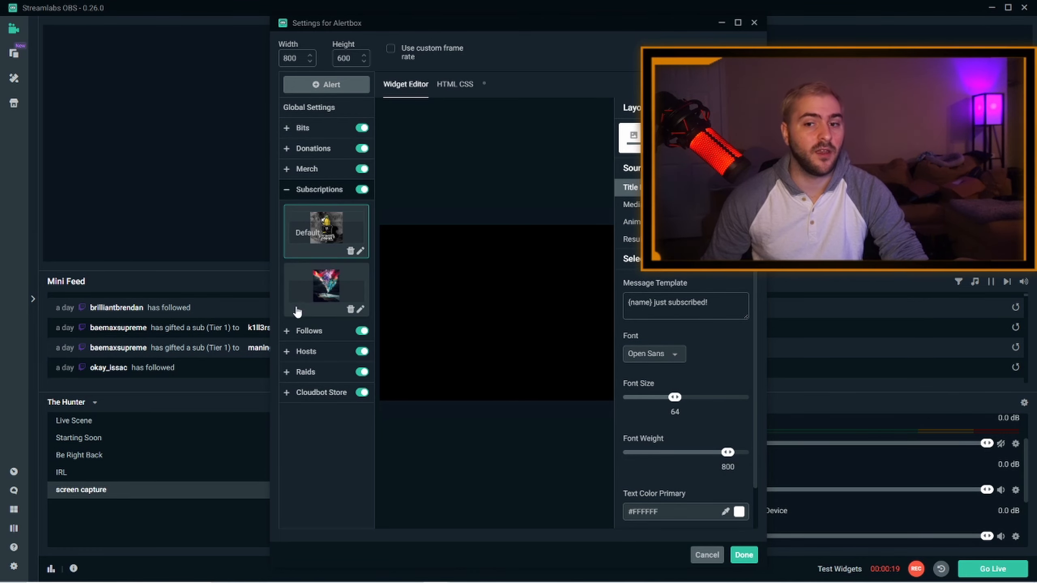
click(291, 331)
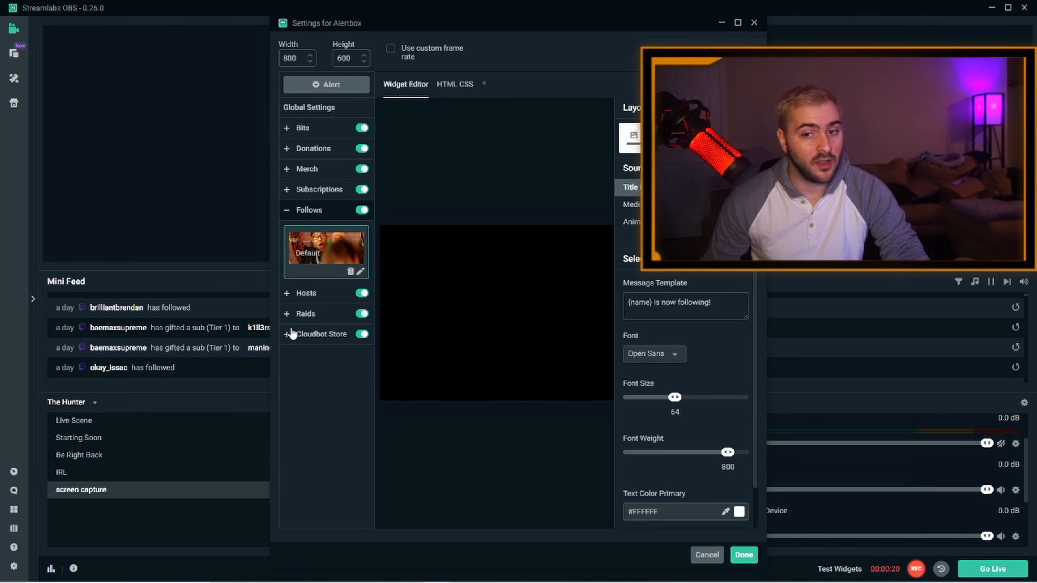
click(313, 294)
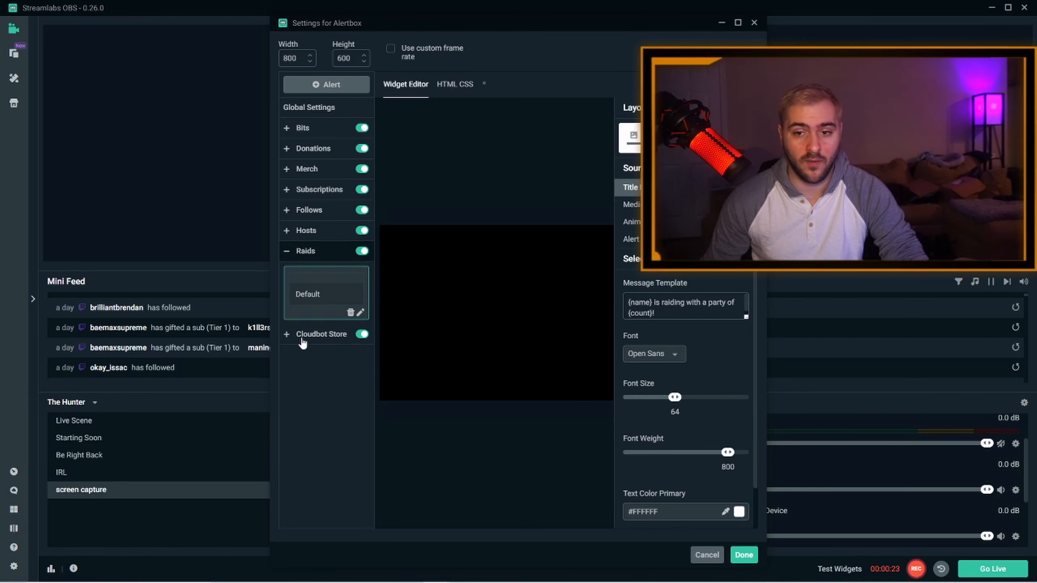
click(301, 334)
click(297, 254)
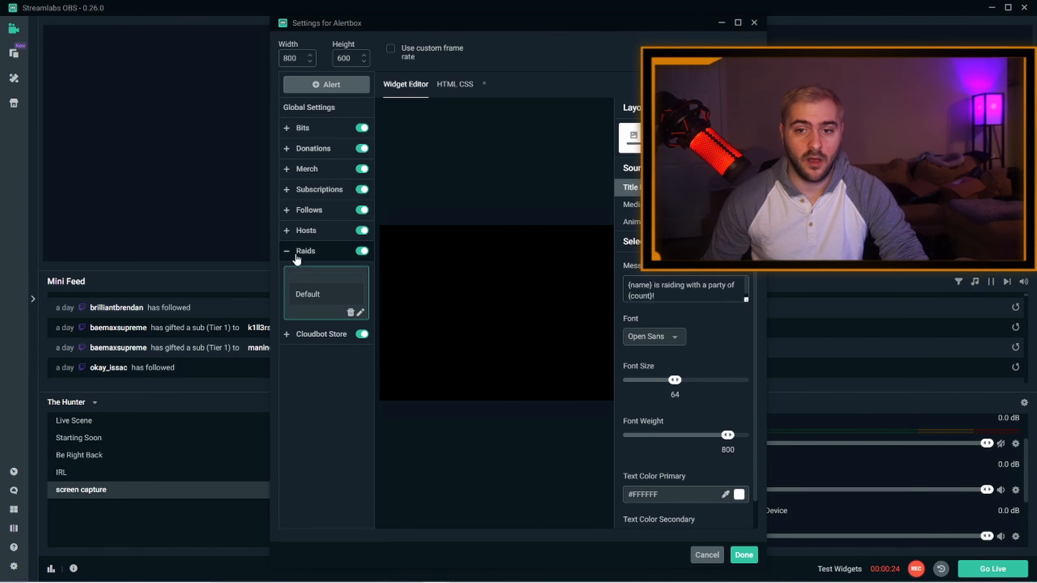
click(301, 211)
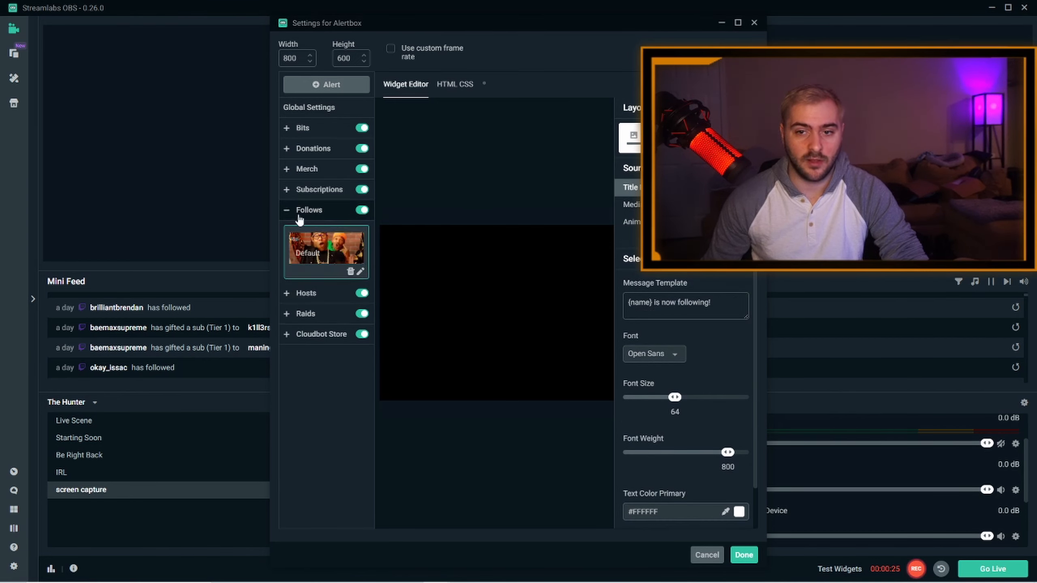
- Review the Bits alert's title, animation and donor message settings, and close the Alertbox settings
click(300, 129)
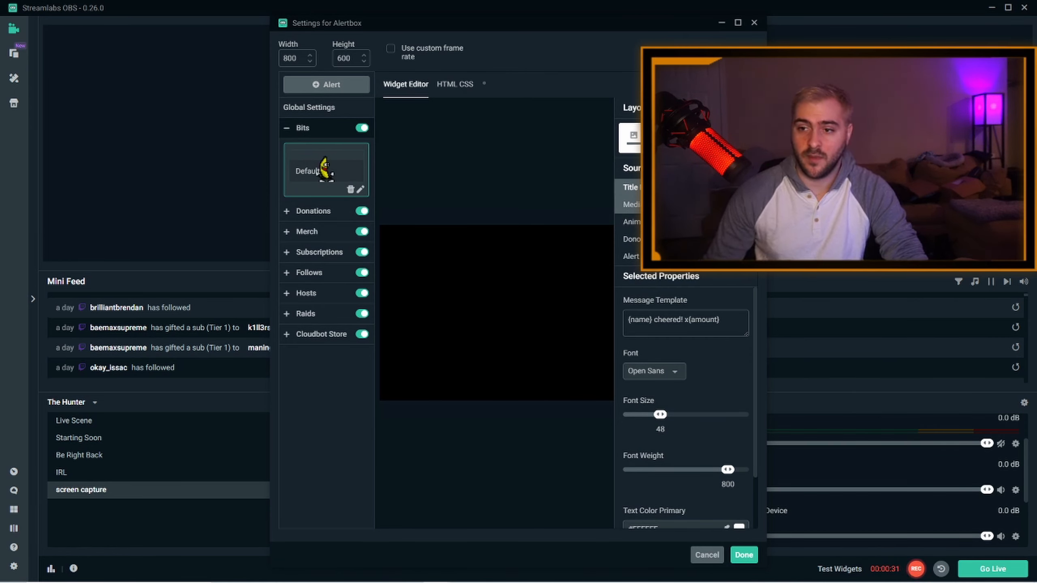
click(662, 204)
click(662, 222)
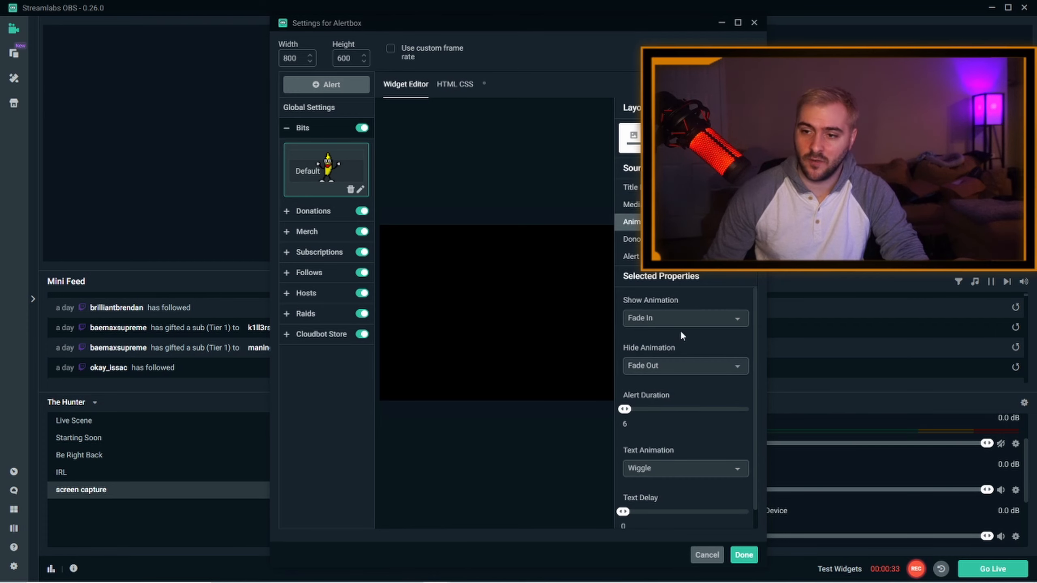
scroll(683, 407, down, 1)
scroll(683, 408, down, 1)
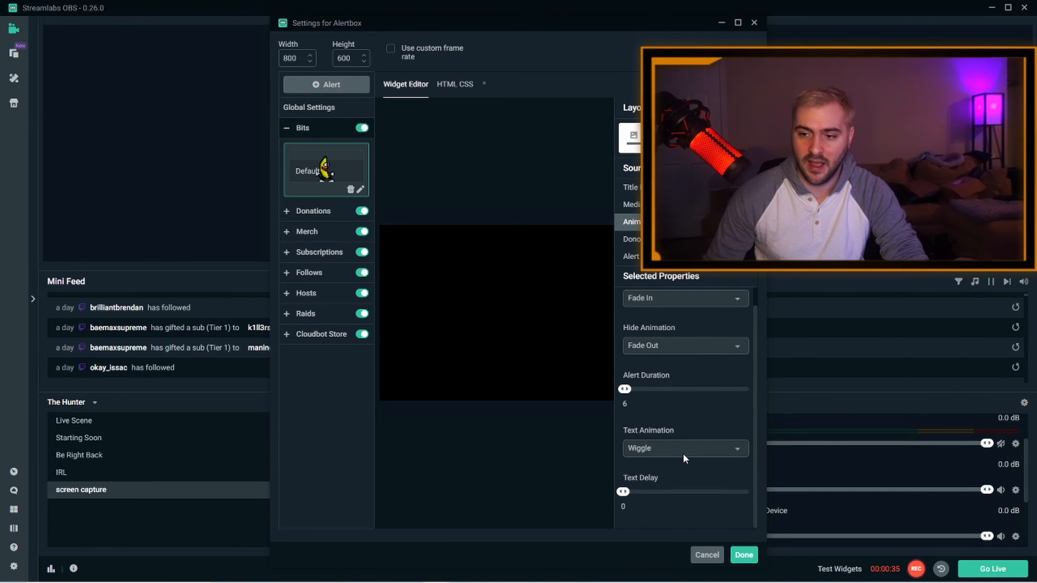
click(631, 239)
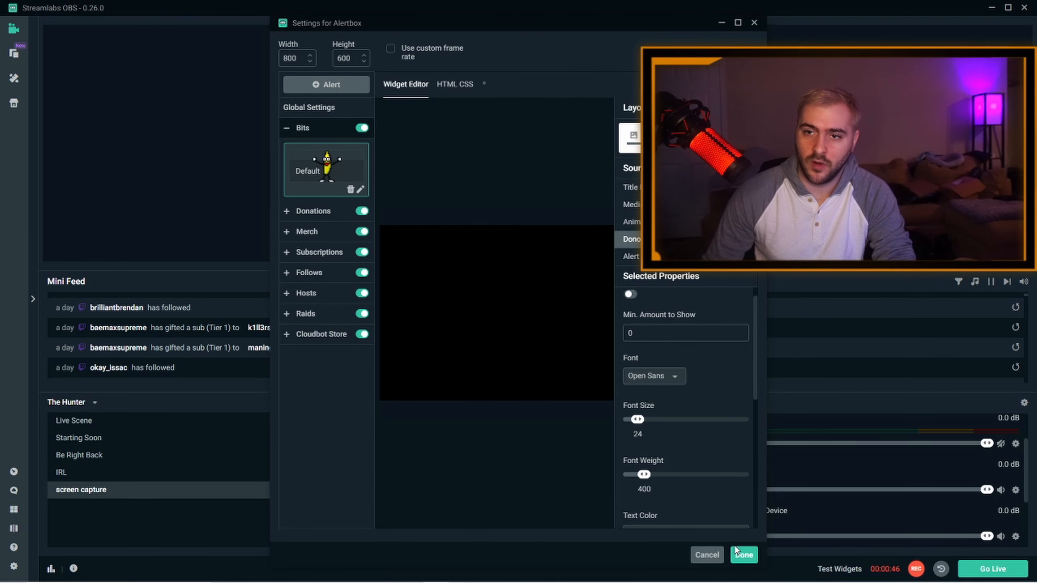
click(735, 555)
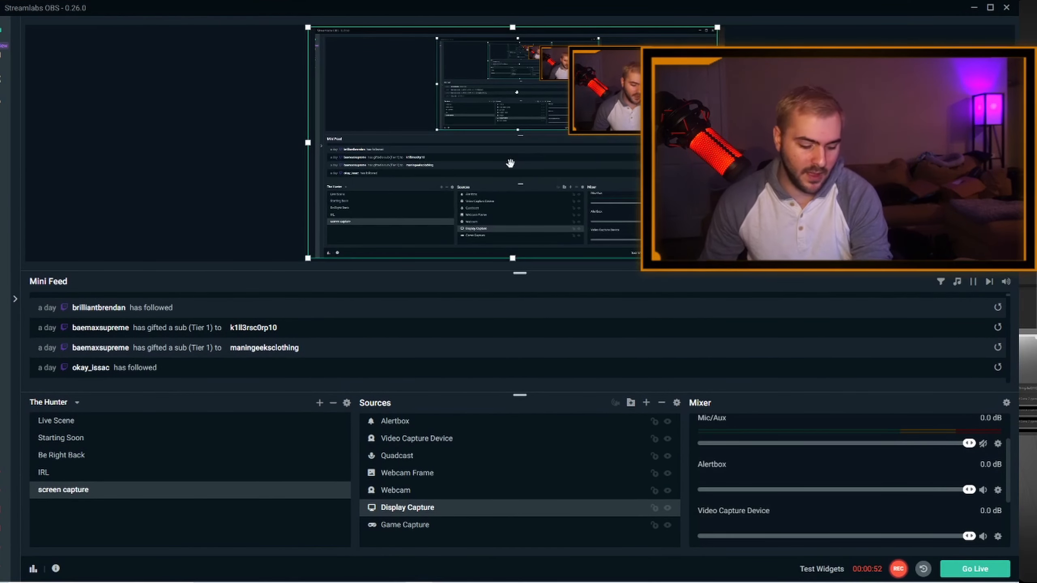
- Shrink the Alertbox and move it to the scene's bottom edge, about 996 px from the left and 626 px from the top
click(401, 425)
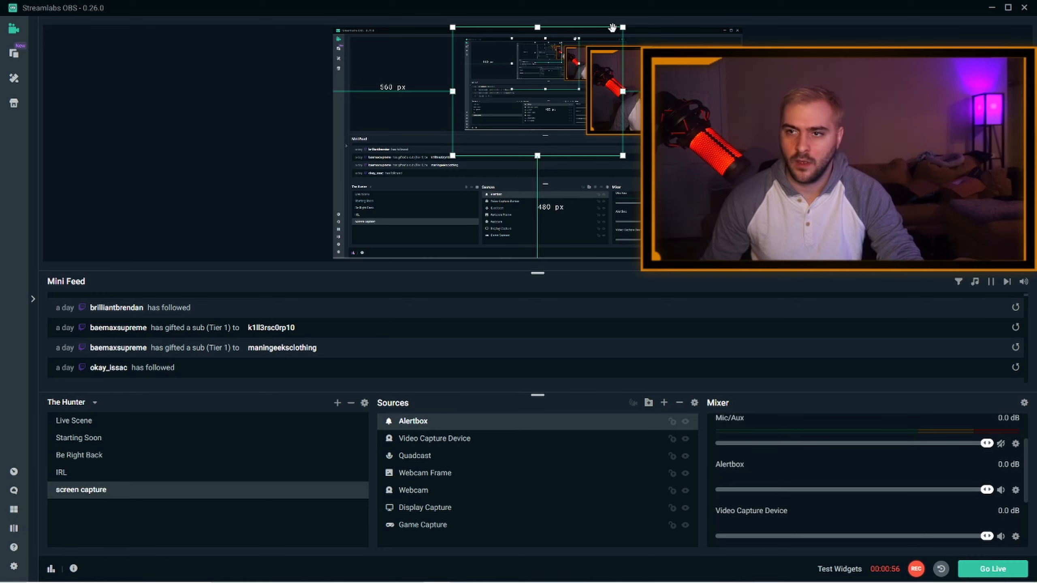
drag(612, 27, 462, 83)
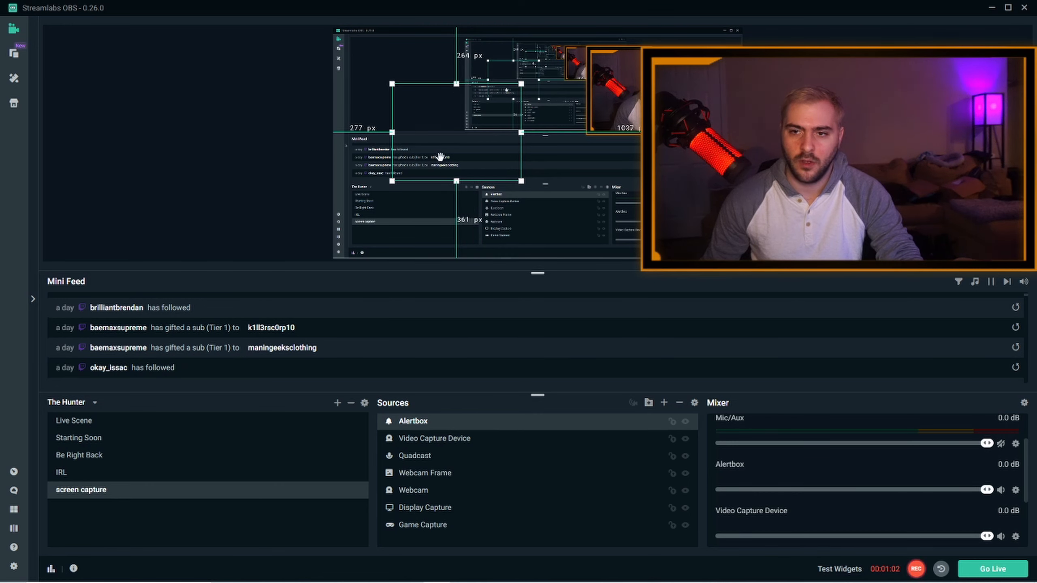
drag(439, 156, 593, 235)
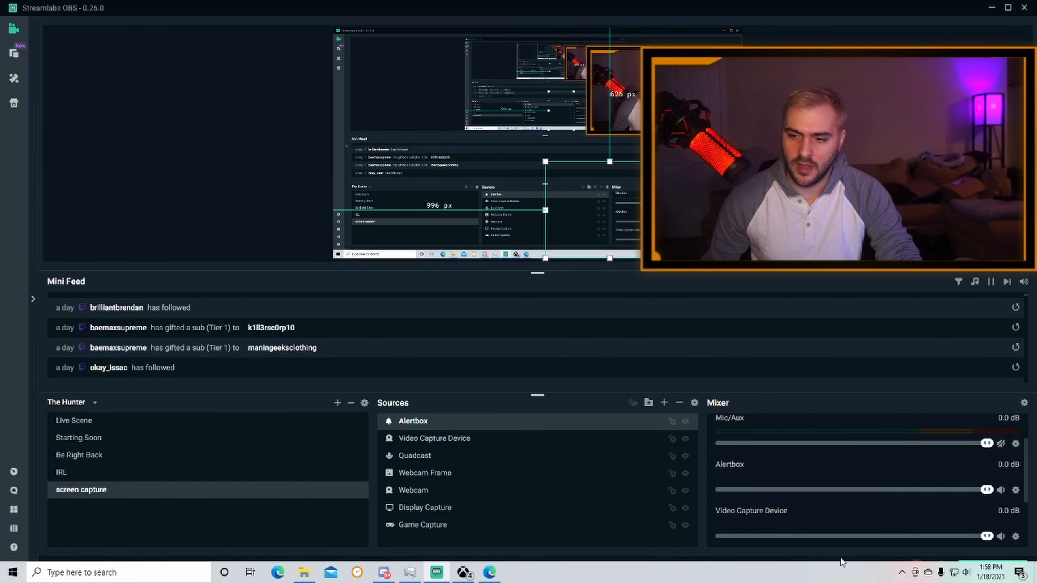
- Play a test Bits alert to check how the Alertbox looks in the scene
click(835, 572)
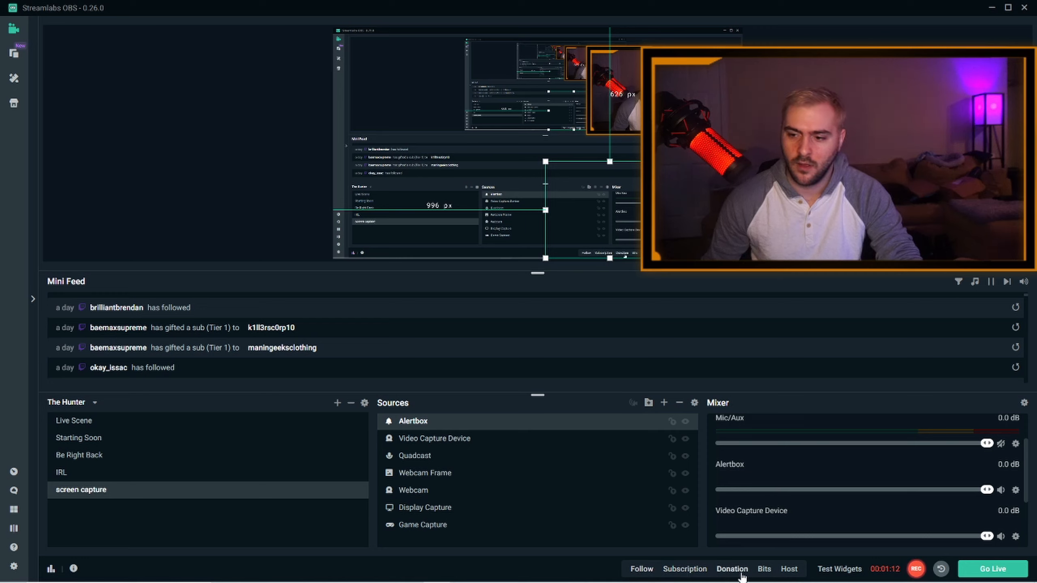
click(763, 569)
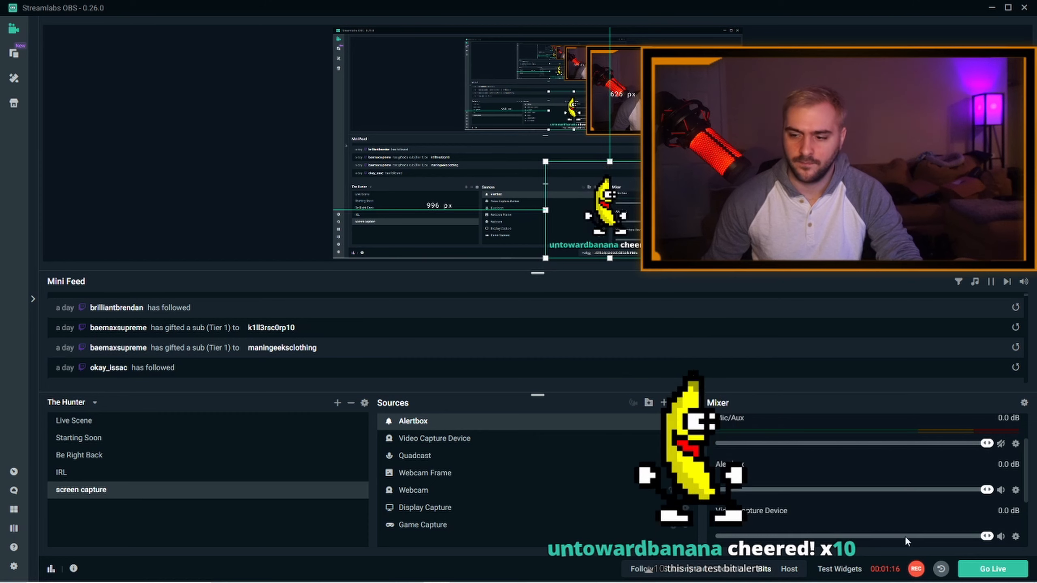
- Add a new Follower Goal widget source named Follower Goal to the screen capture scene
click(663, 402)
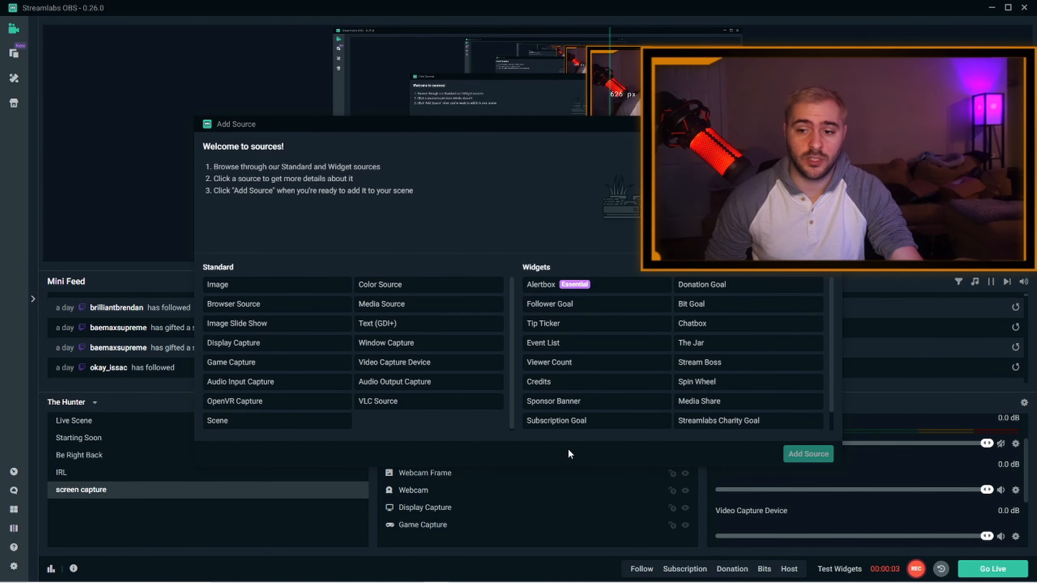
scroll(711, 301, down, 1)
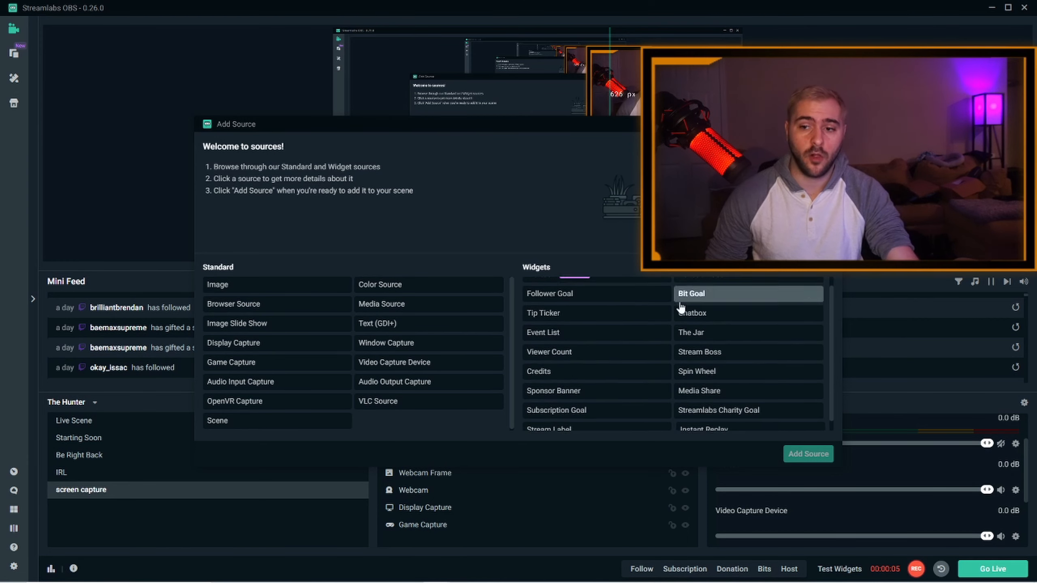
click(618, 294)
scroll(618, 294, up, 1)
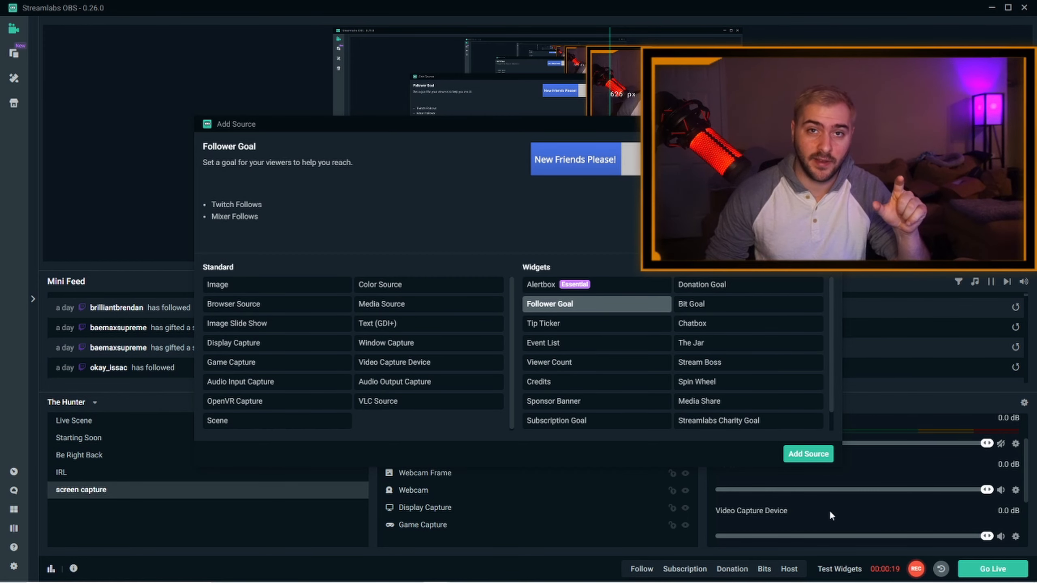
click(826, 454)
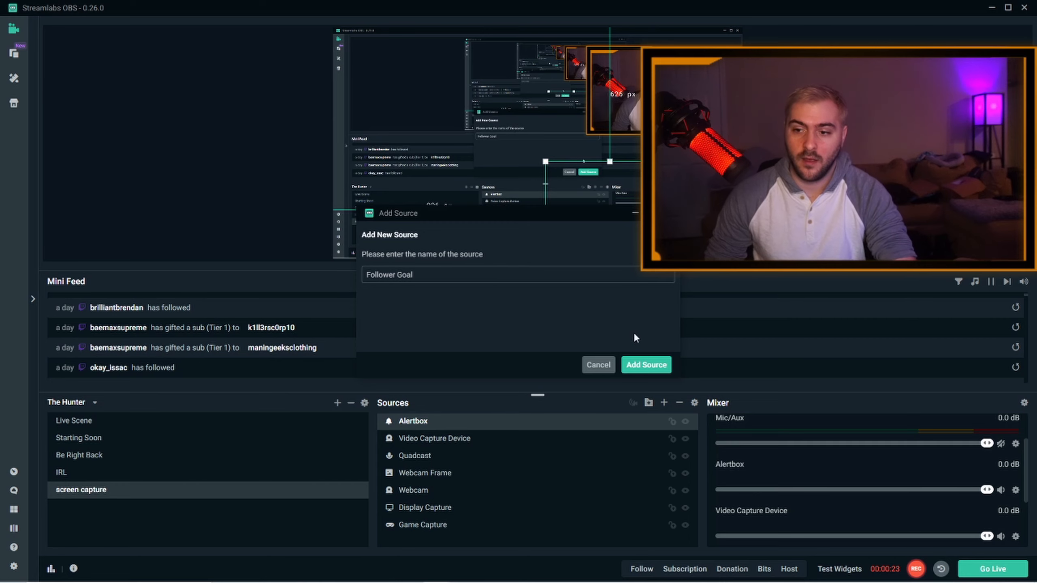
click(646, 365)
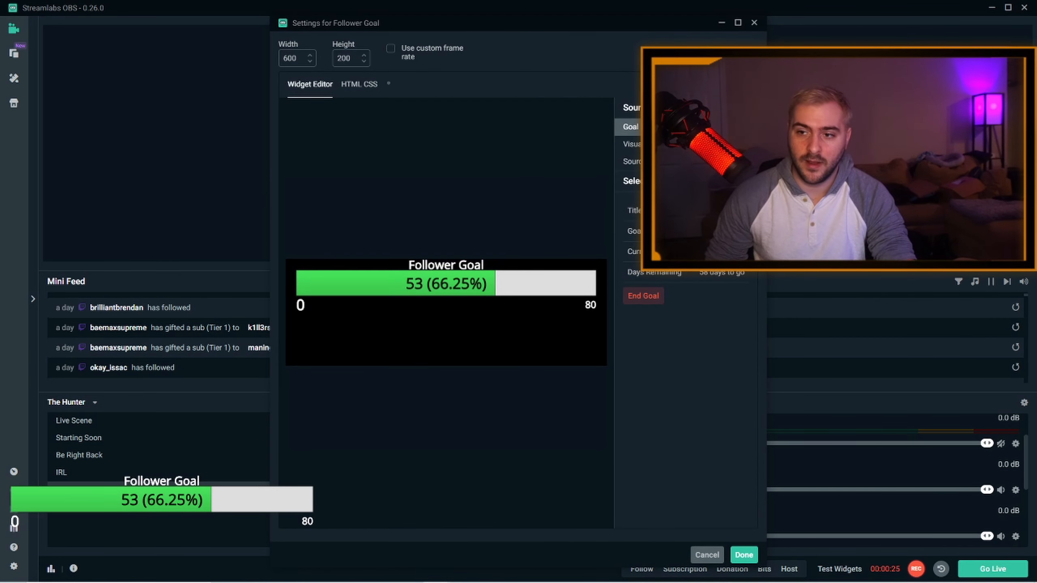
- End the existing follower goal and start a new one with goal 50, starting amount 0 and end date 12/12/2021
click(645, 300)
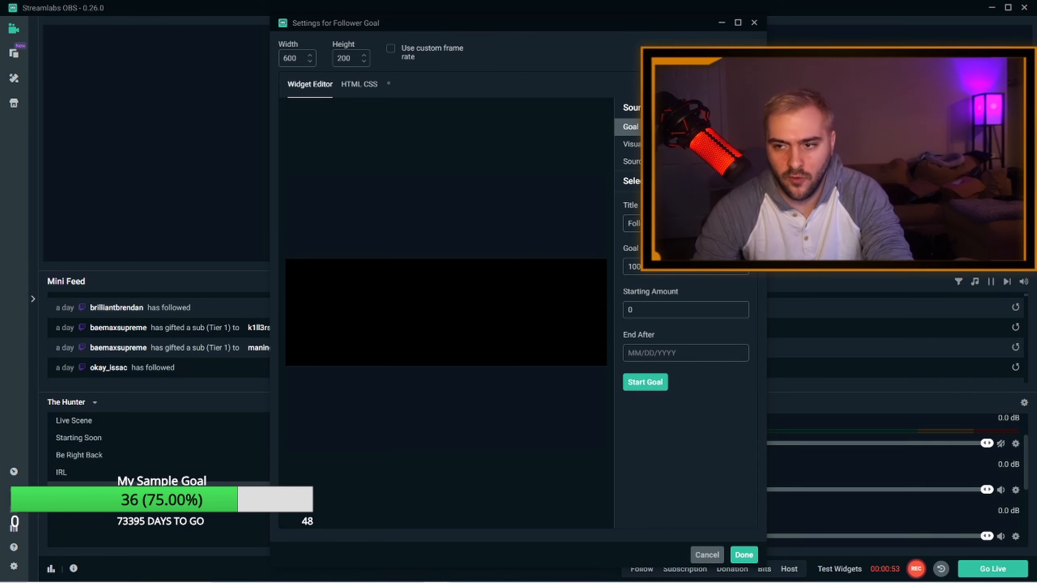
mouse_move(436, 581)
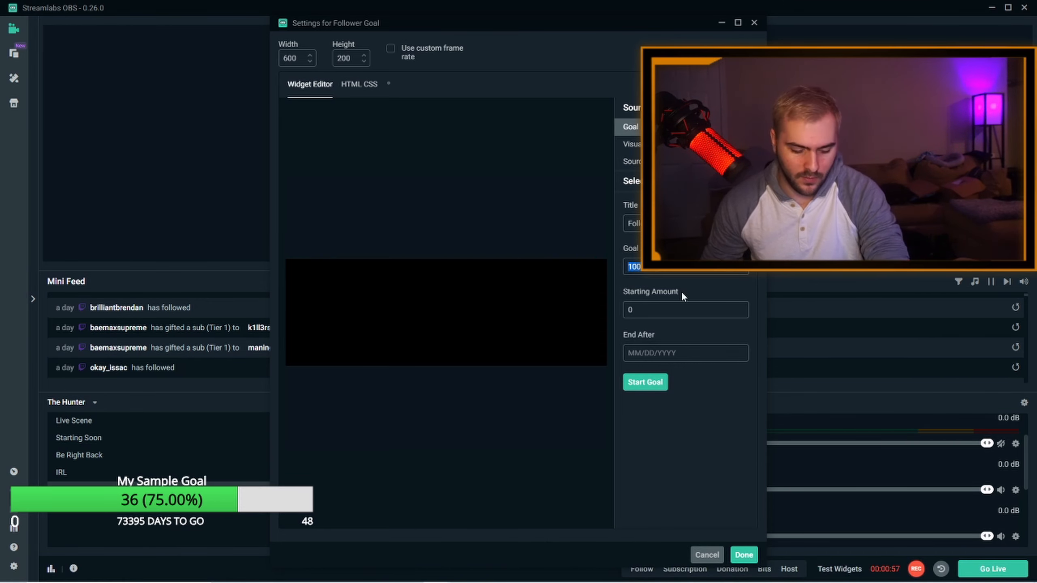
text(50)
click(655, 309)
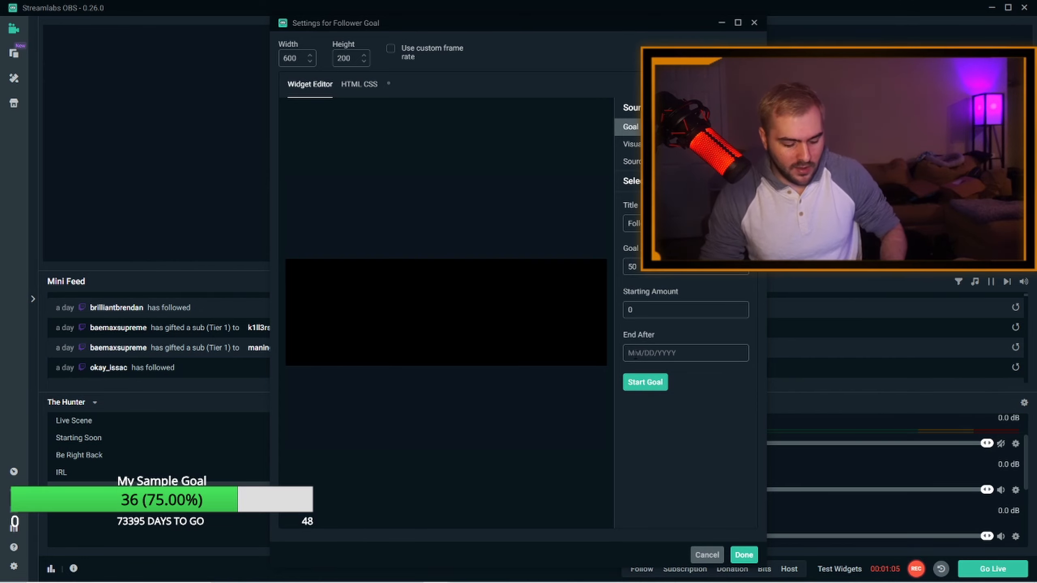
text(12)
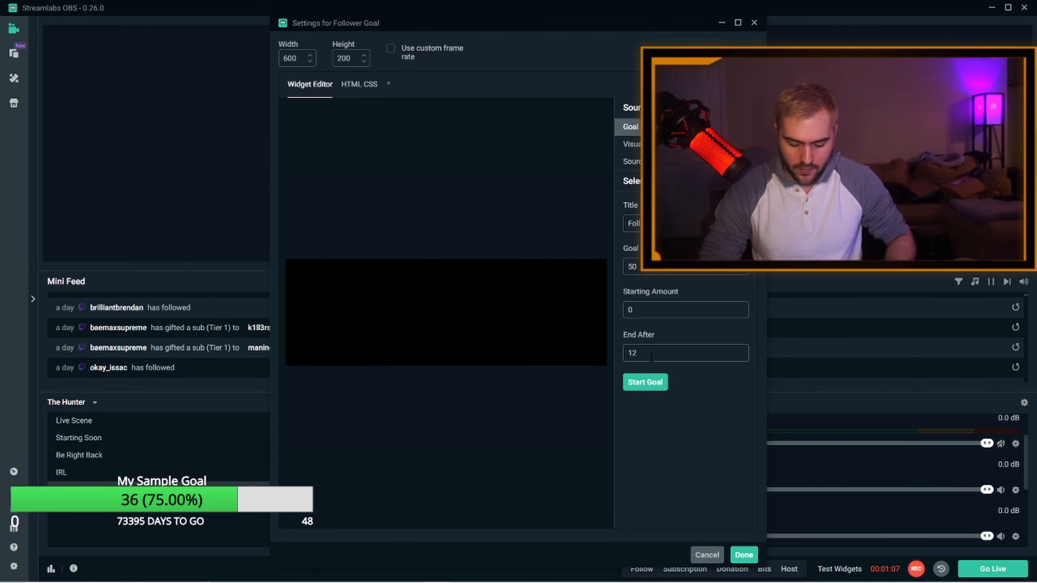
text(/12/20)
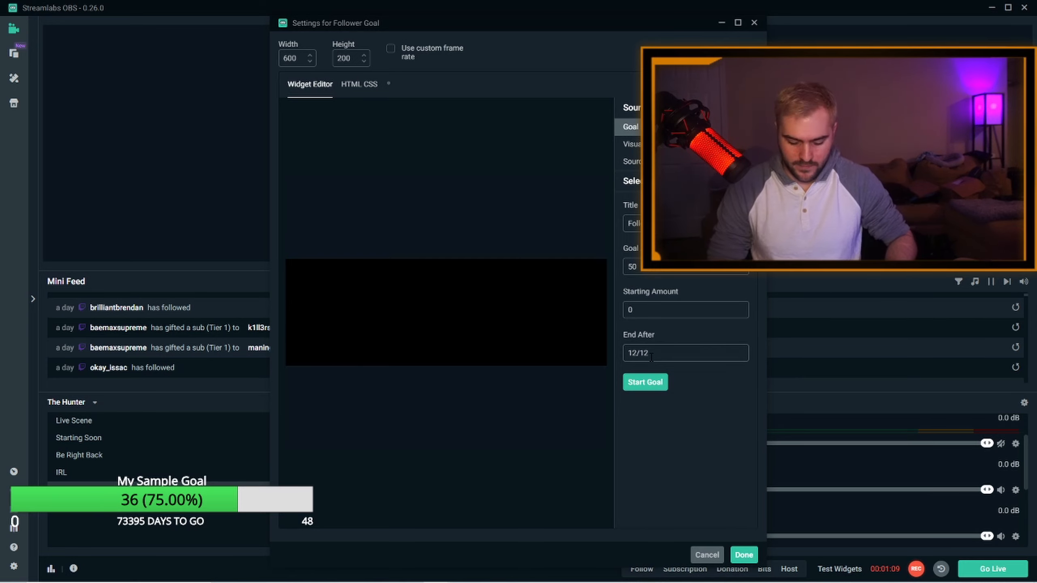
text(21)
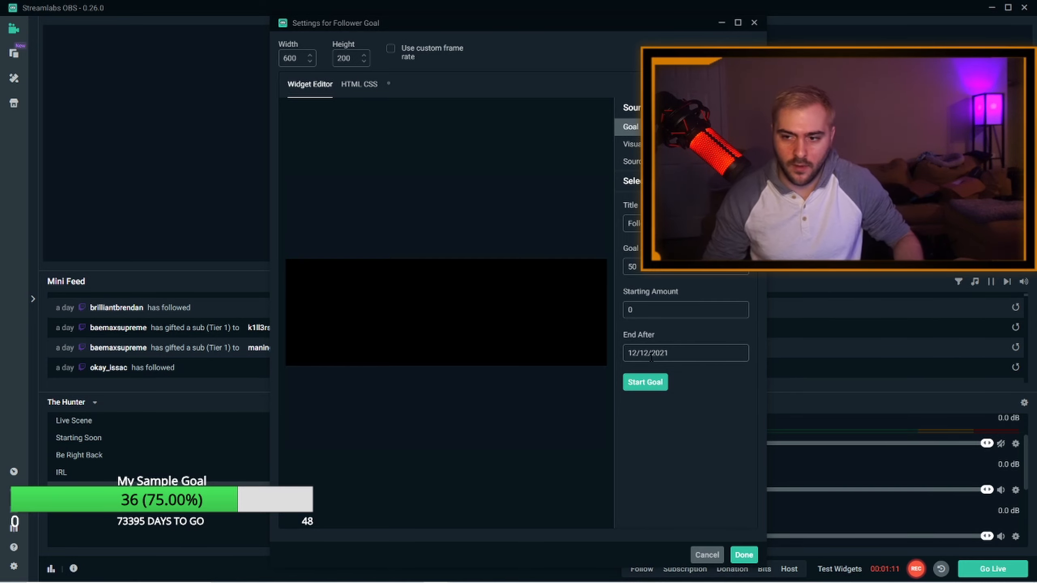
click(645, 384)
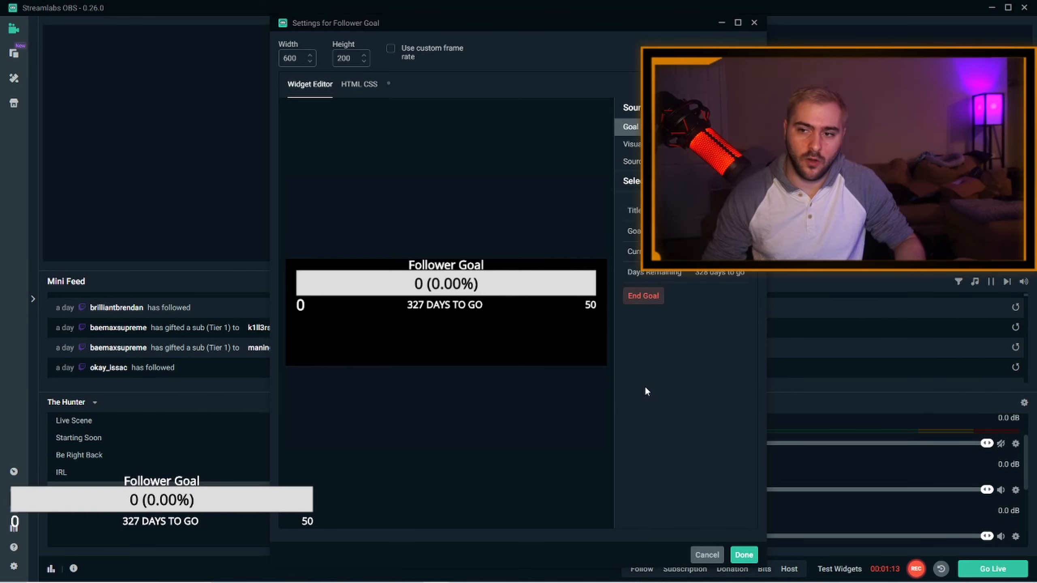
- Set the Follower Goal's background color to a dark purple in its visual settings
click(630, 144)
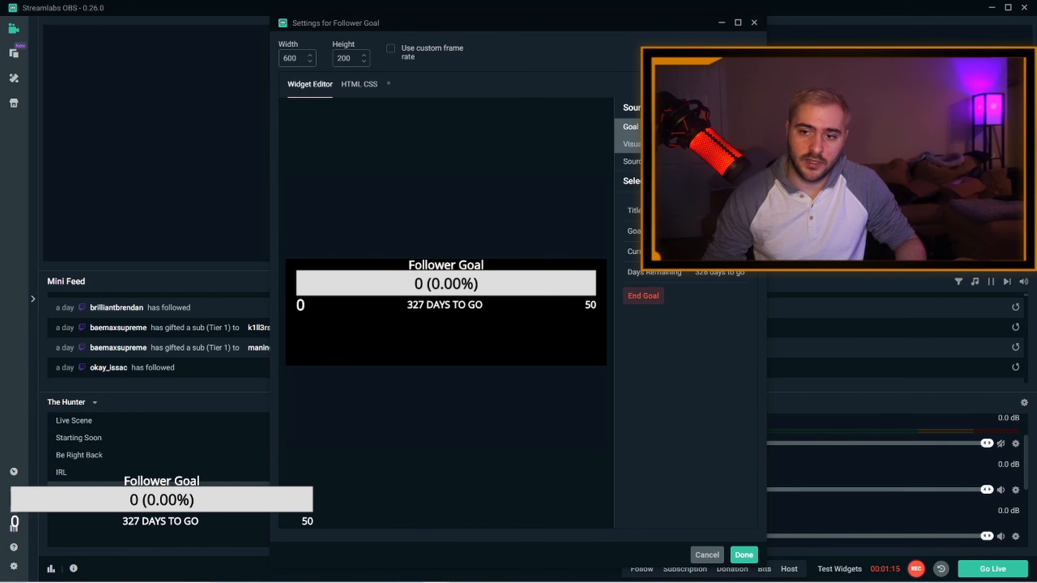
click(737, 272)
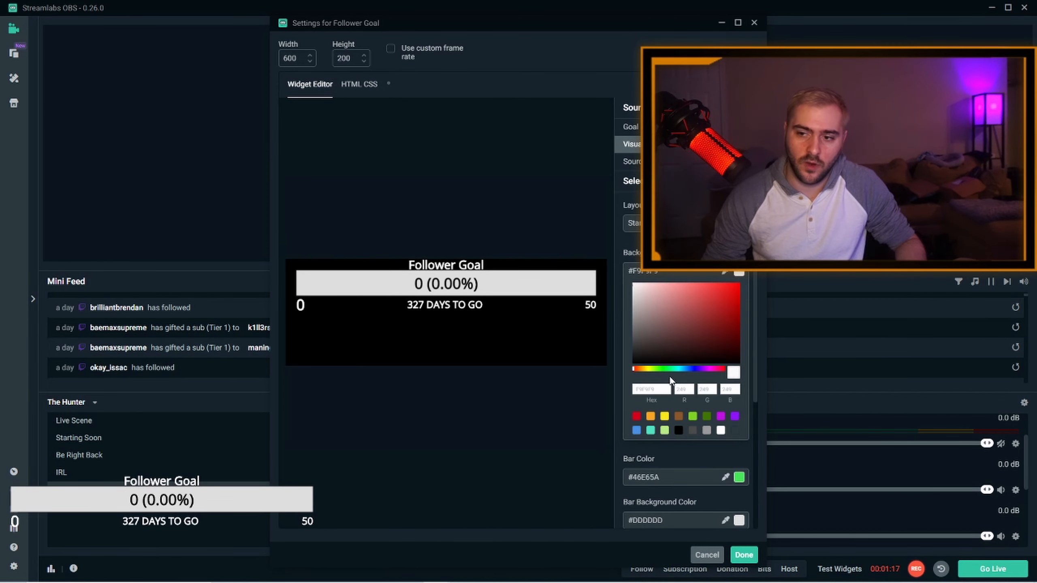
click(719, 295)
click(689, 370)
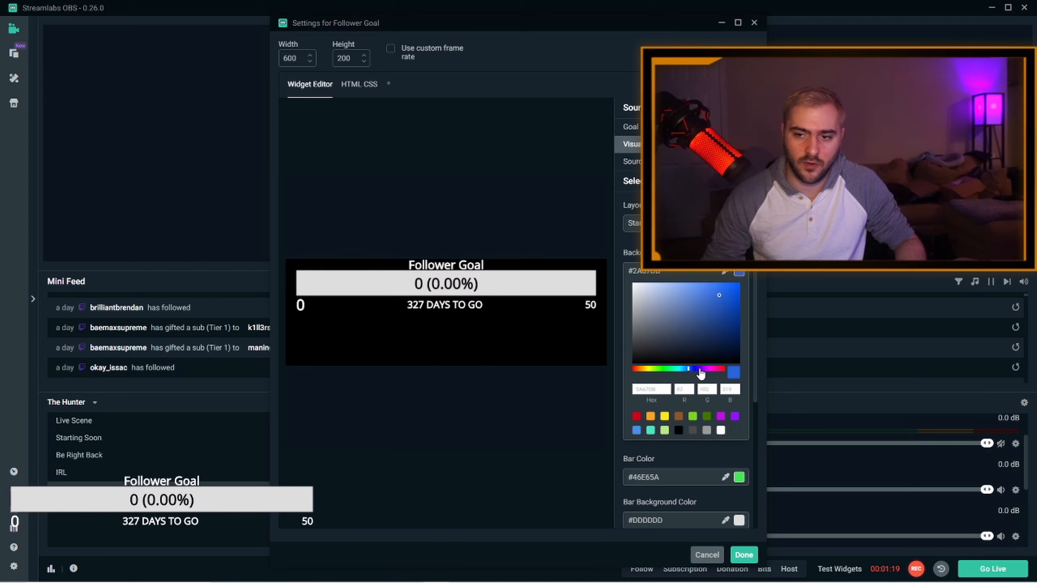
click(699, 370)
click(735, 293)
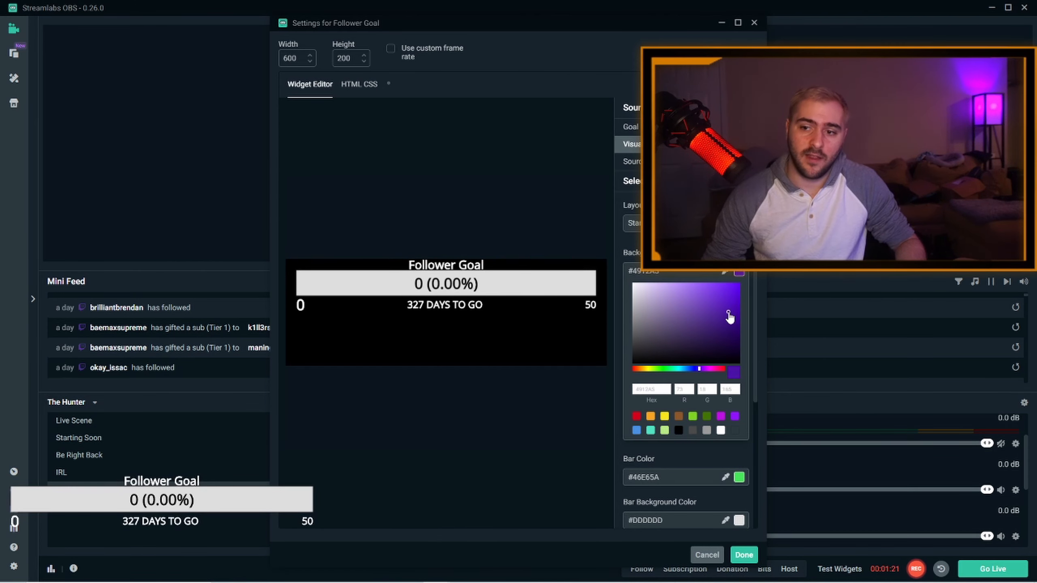
- Set the Follower Goal's bar color to green #16AF2A and its bar background color to red, and close the widget settings
click(730, 480)
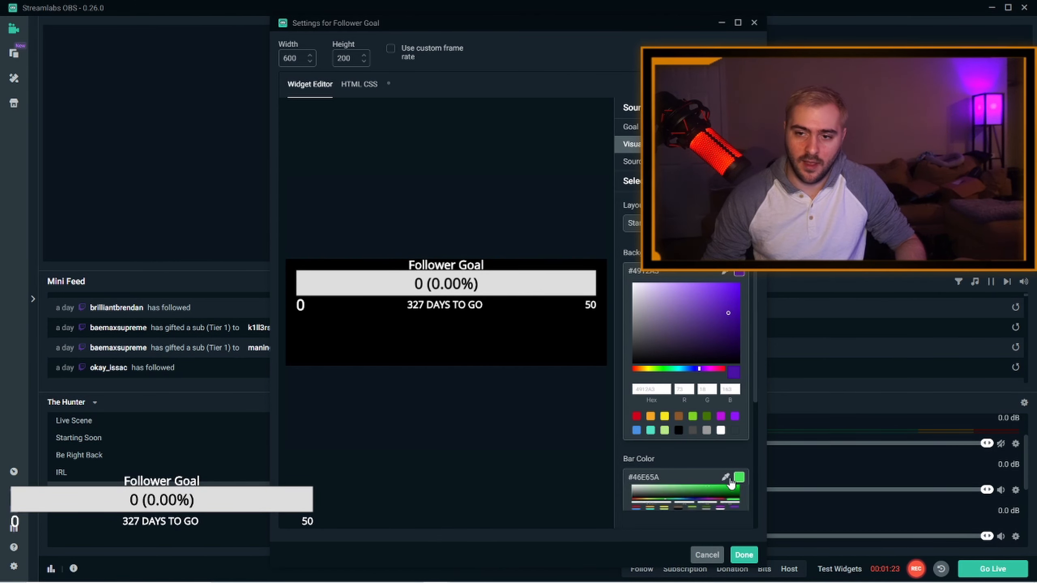
click(714, 508)
scroll(718, 403, down, 5)
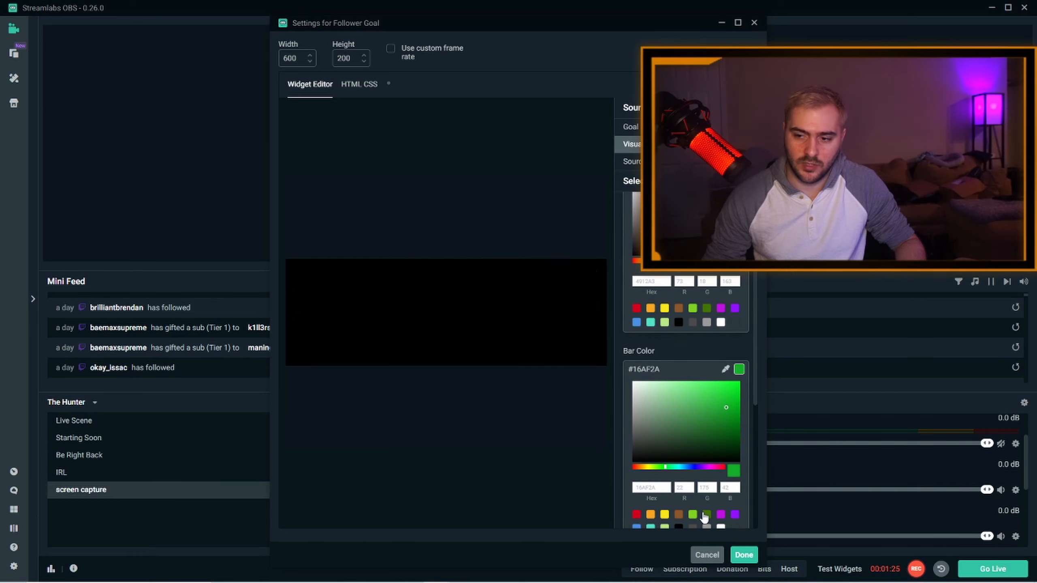
click(739, 468)
click(704, 505)
scroll(719, 490, down, 4)
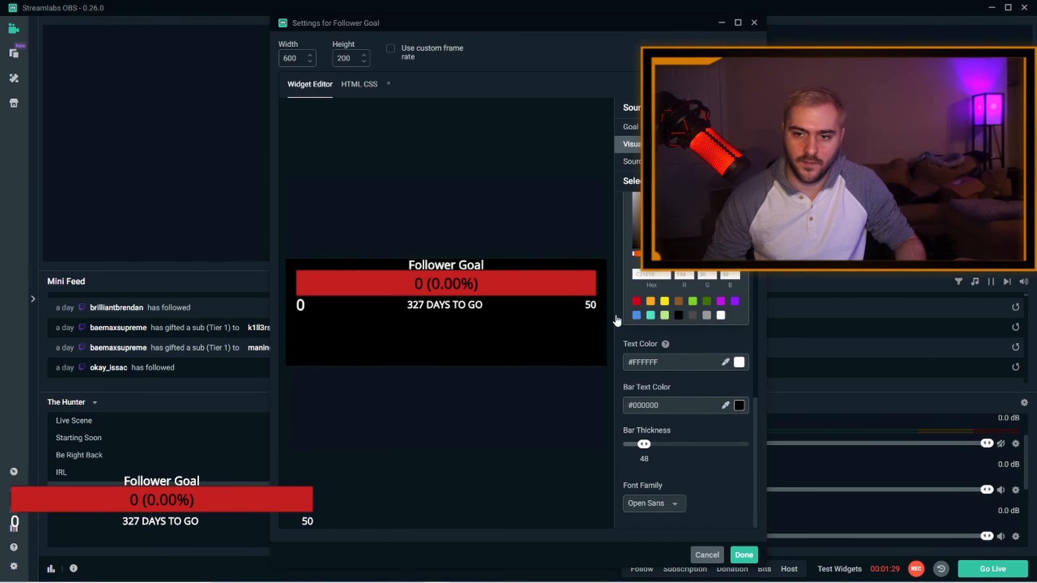
click(711, 555)
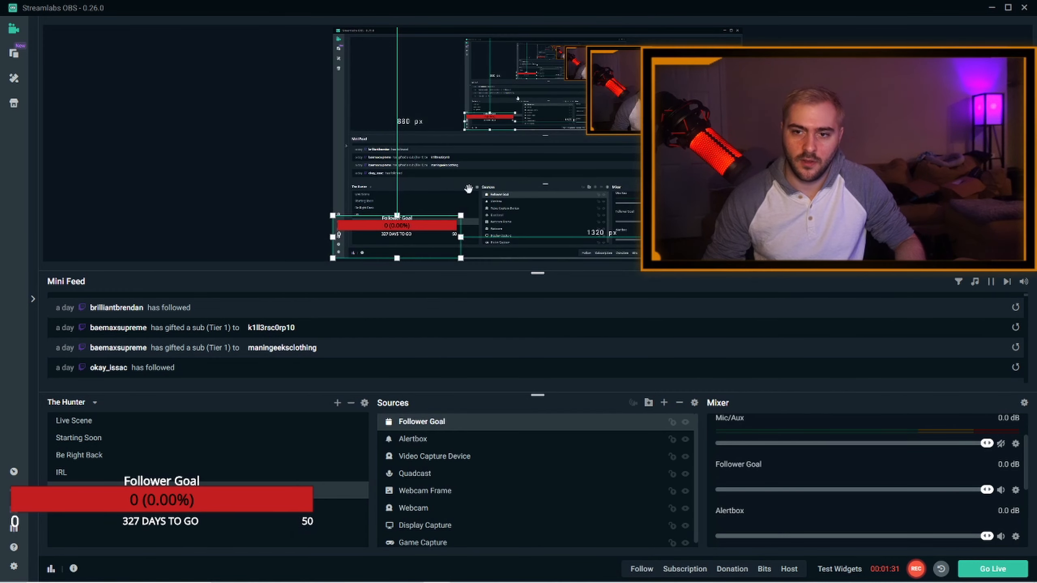
- Move the Follower Goal to the upper-left corner of the scene, slightly below the top edge, and deselect it
drag(435, 231, 437, 45)
drag(438, 48, 437, 51)
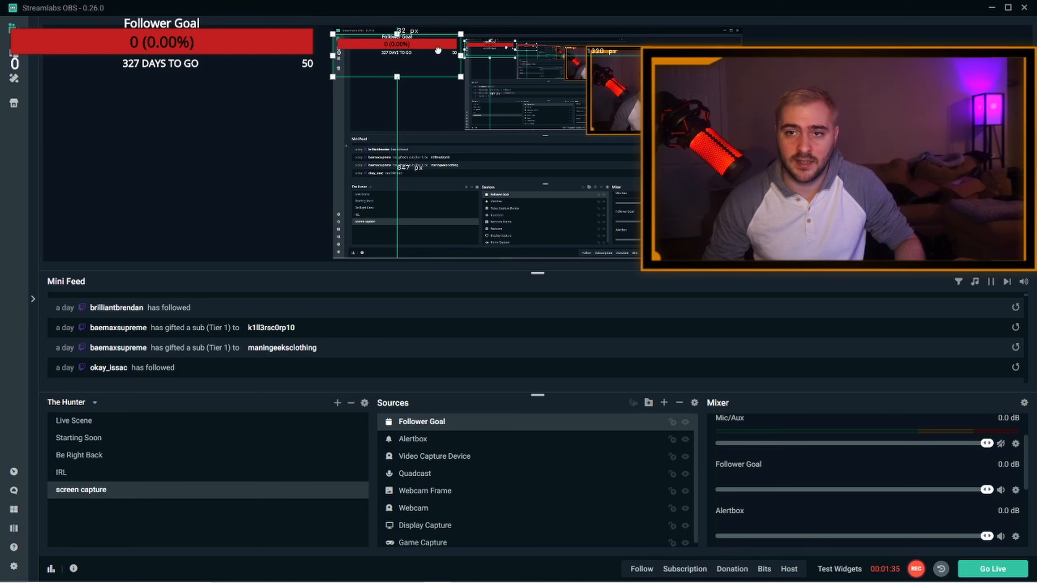
click(776, 106)
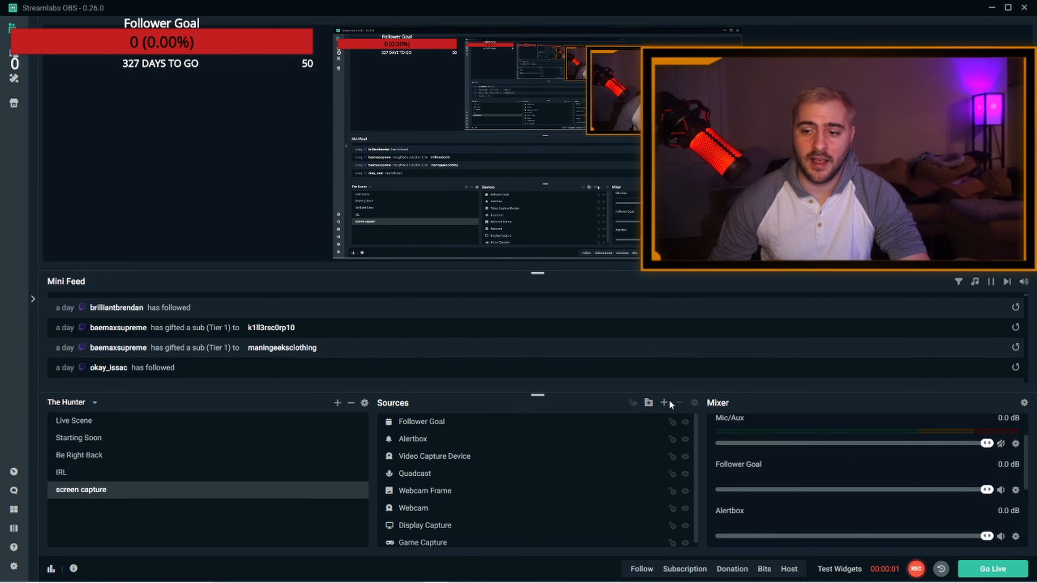
- Add an Event List widget source with its default settings and place it below the webcam in the scene's lower-right area
click(669, 402)
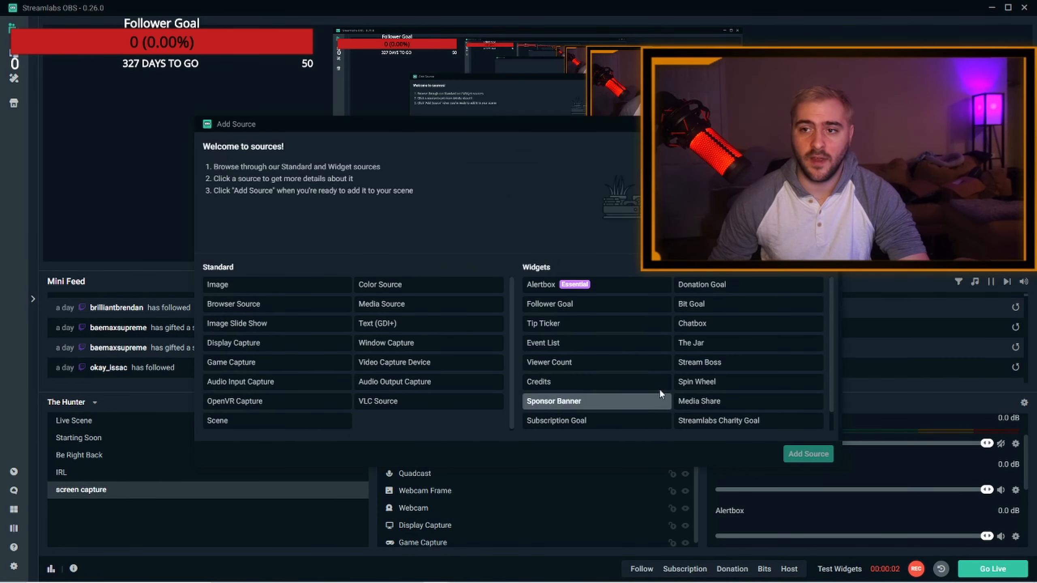
click(574, 342)
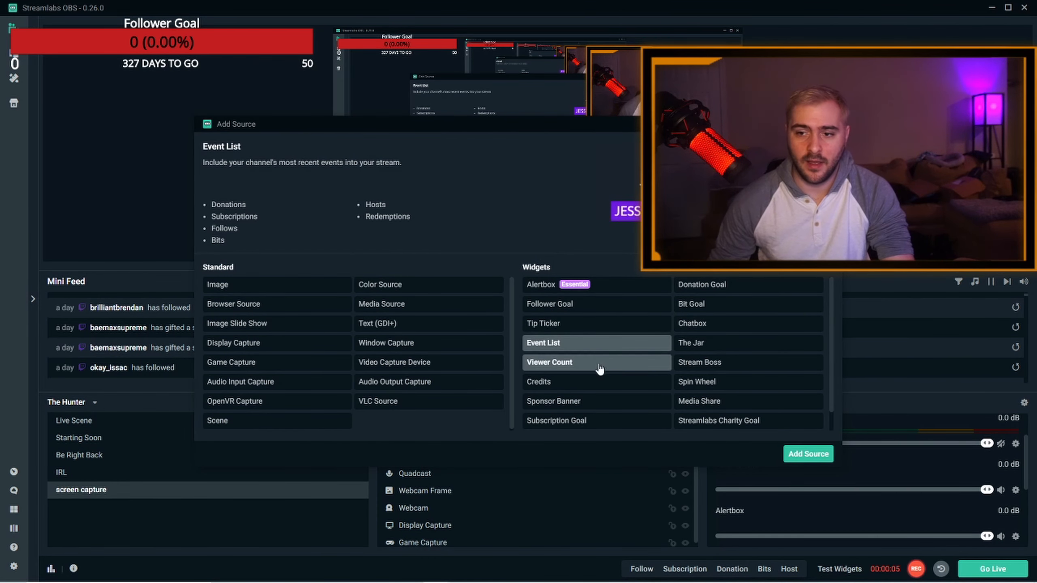
double_click(578, 344)
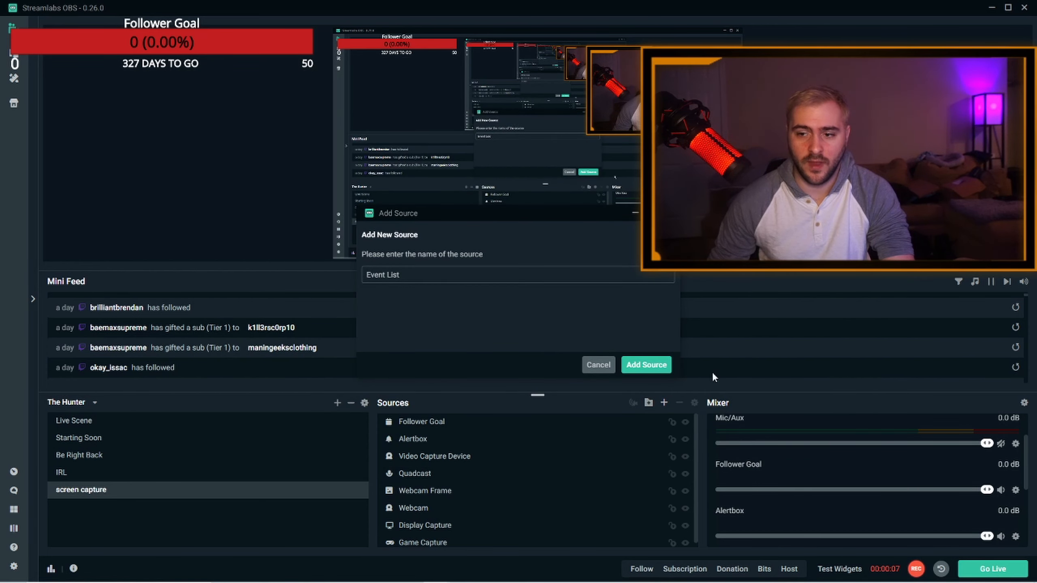
click(625, 373)
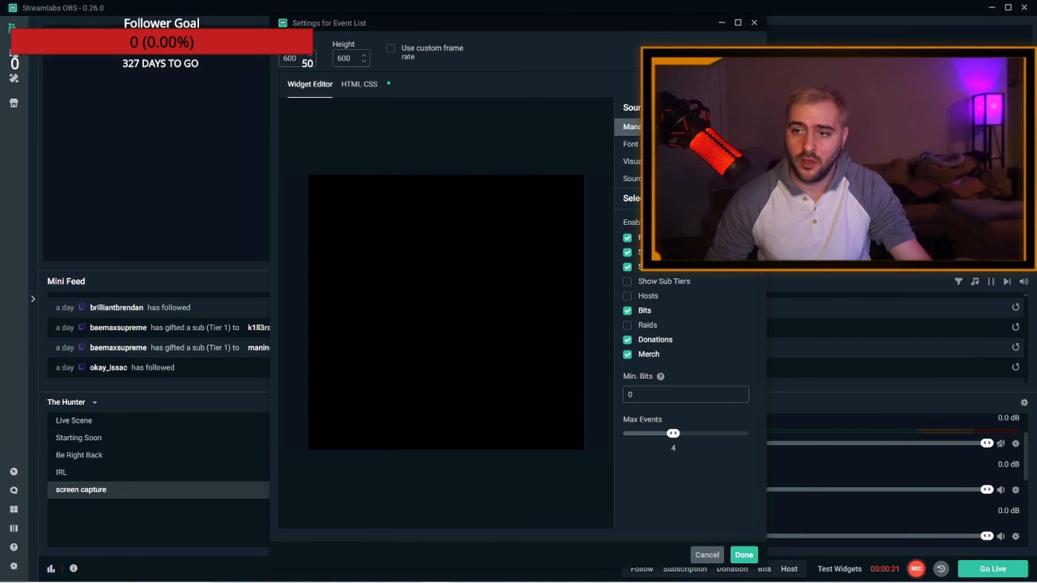
scroll(679, 448, down, 6)
scroll(678, 447, up, 6)
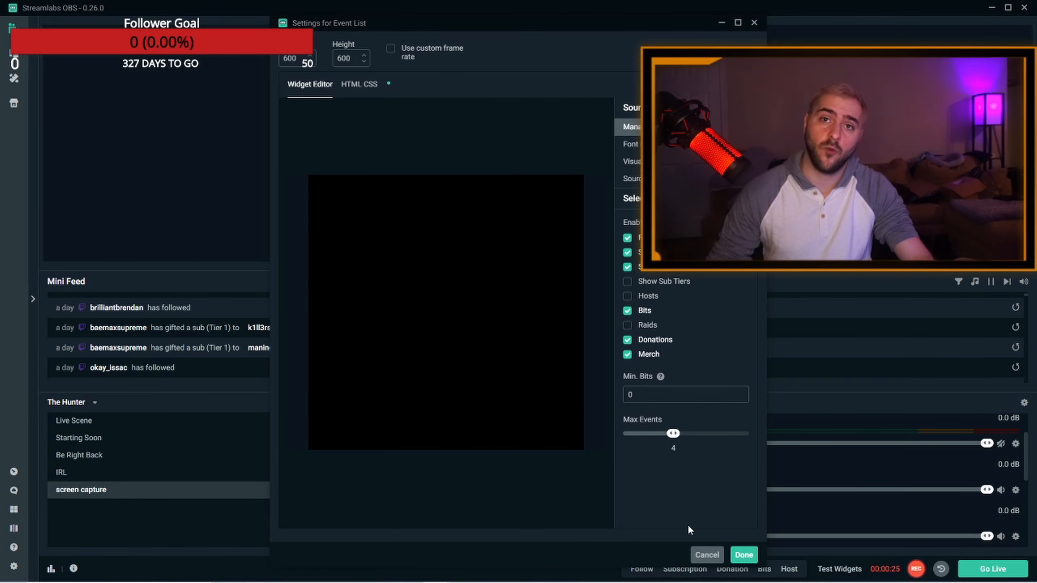
click(743, 555)
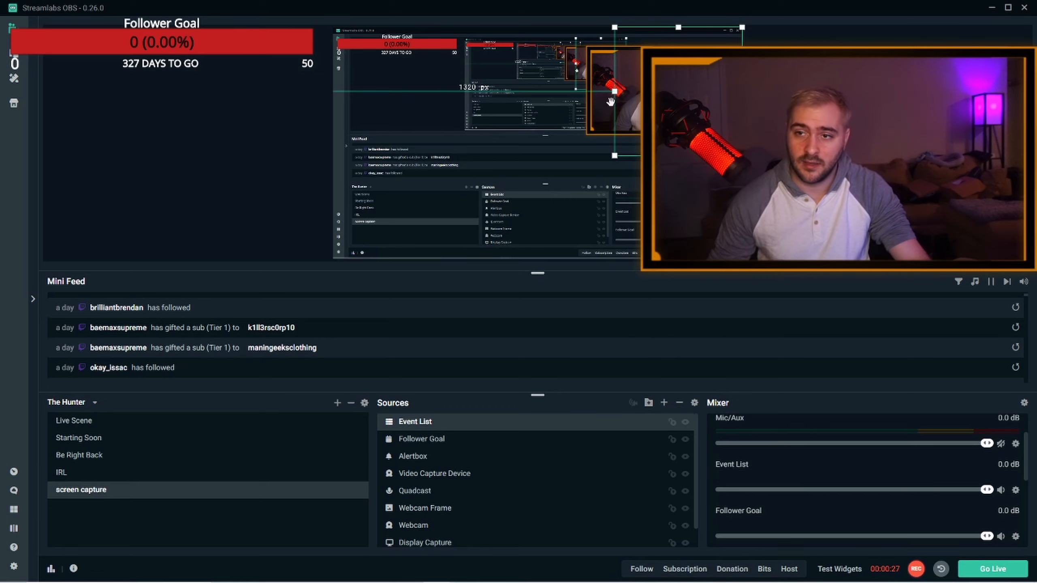
drag(678, 92, 658, 167)
mouse_move(659, 231)
mouse_down()
mouse_move(658, 199)
mouse_move(658, 219)
mouse_up()
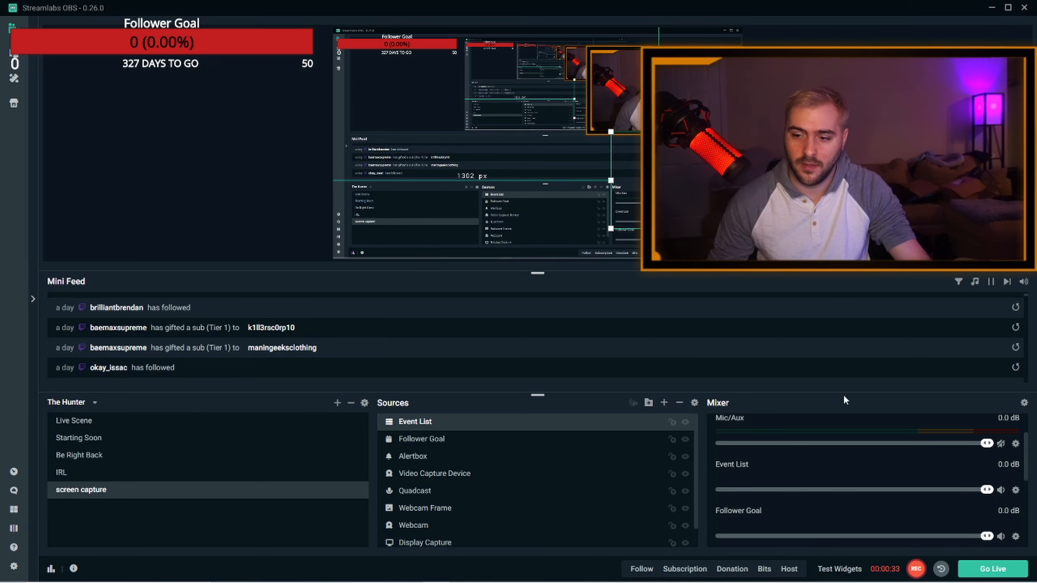
- Trigger a test follow and move the Alertbox to about 484 px from the scene's left edge and 232 px from its top edge
click(641, 569)
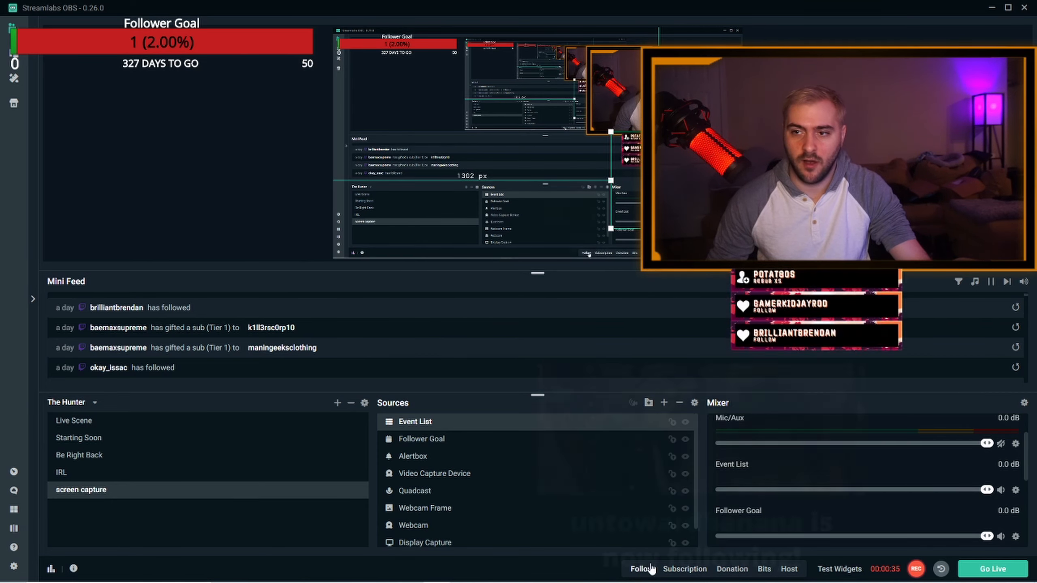
drag(579, 206, 470, 122)
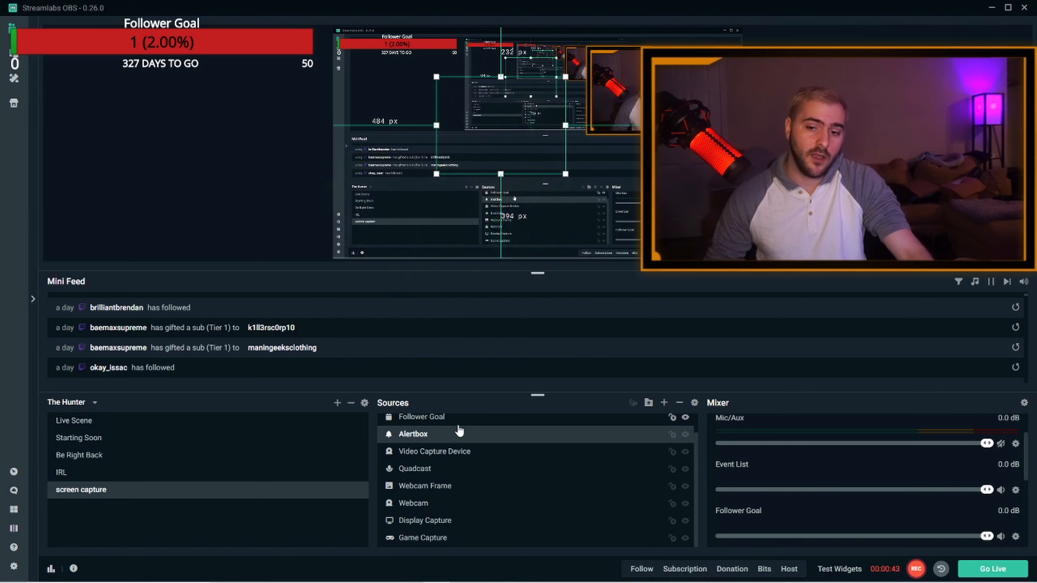
- Examine the visual settings of the Event List, close its settings, and trigger a test donation
scroll(454, 461, up, 1)
double_click(438, 425)
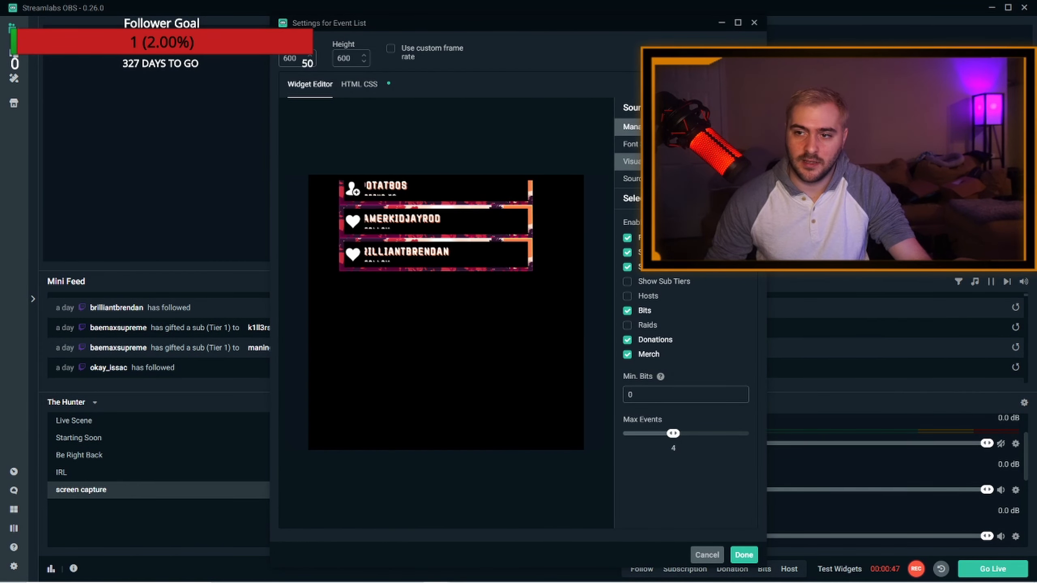
click(661, 162)
scroll(673, 487, down, 1)
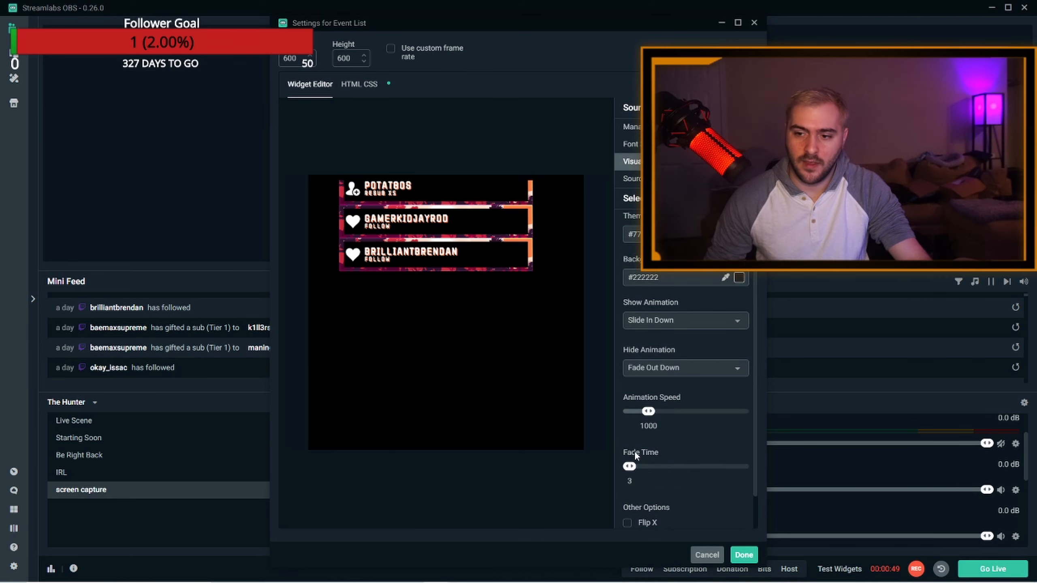
click(742, 555)
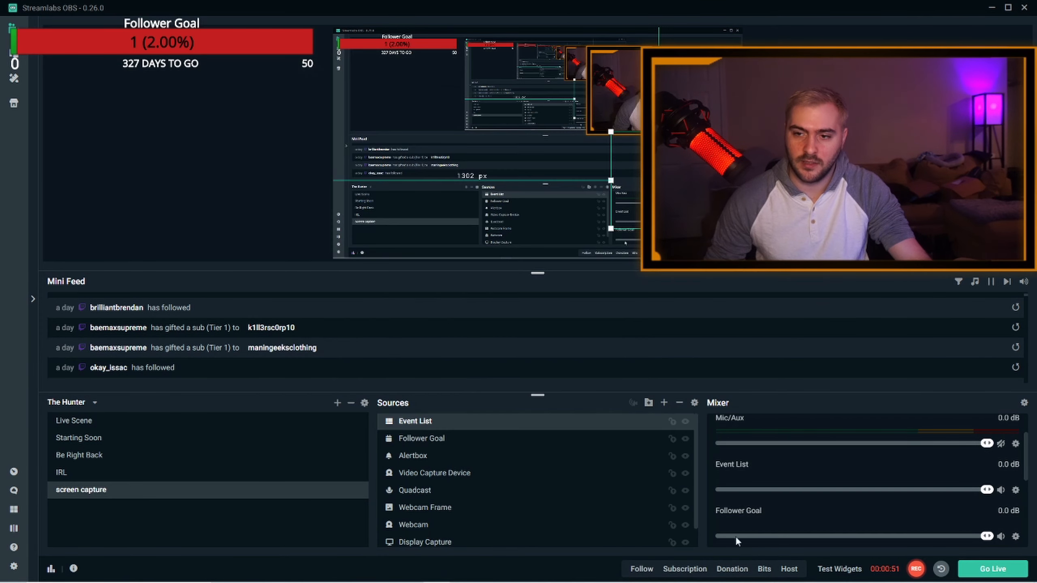
click(731, 569)
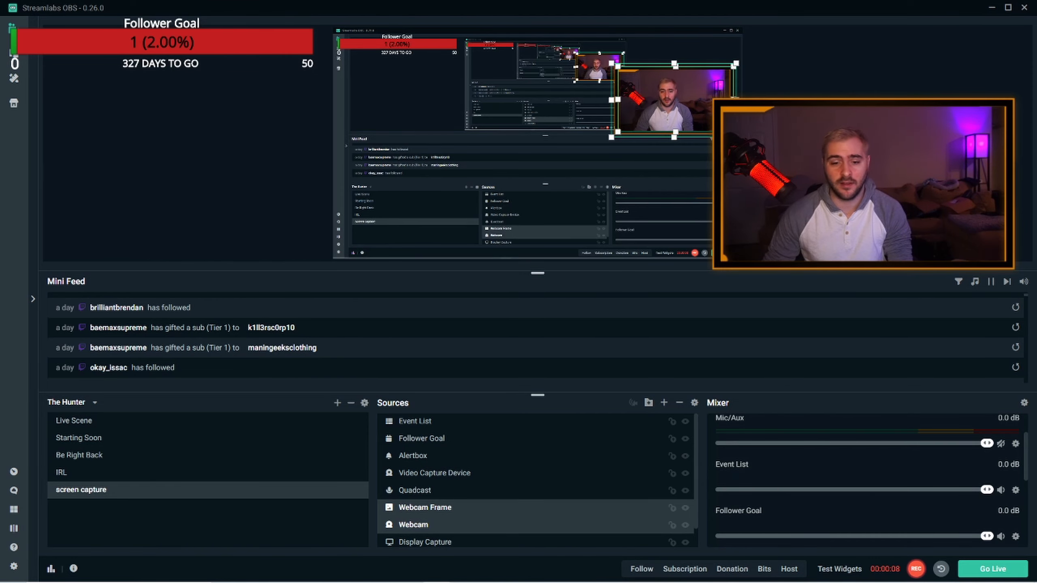
- Open the Streamlabs dashboard in the browser and view the Event List page from the widget gallery
click(15, 472)
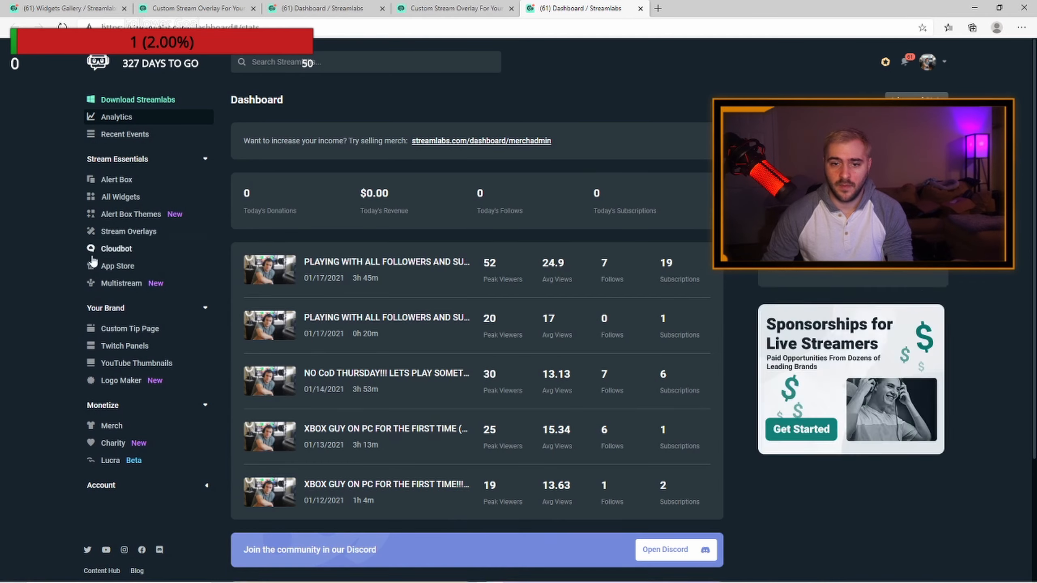
click(151, 198)
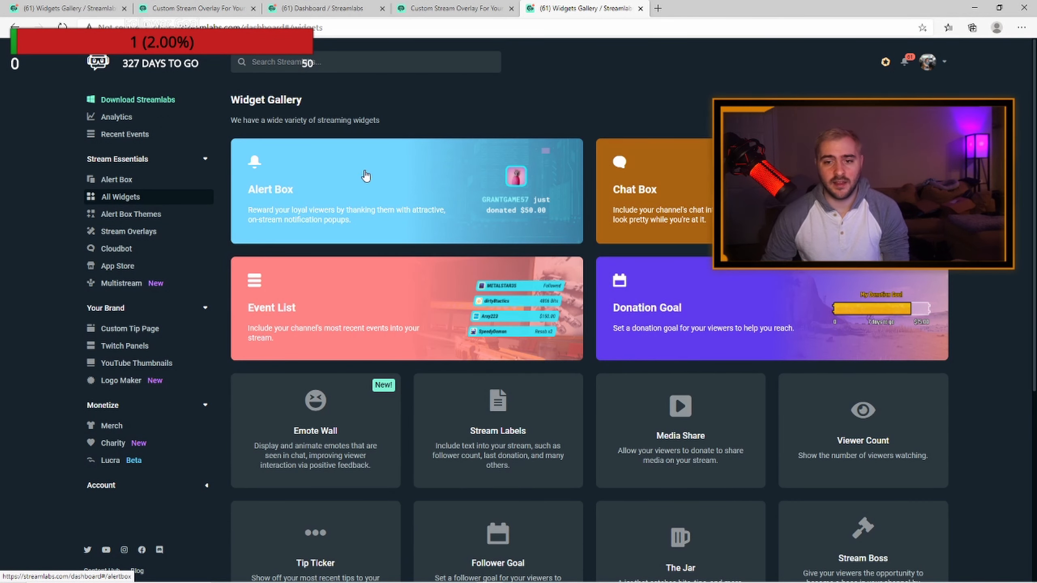
click(371, 305)
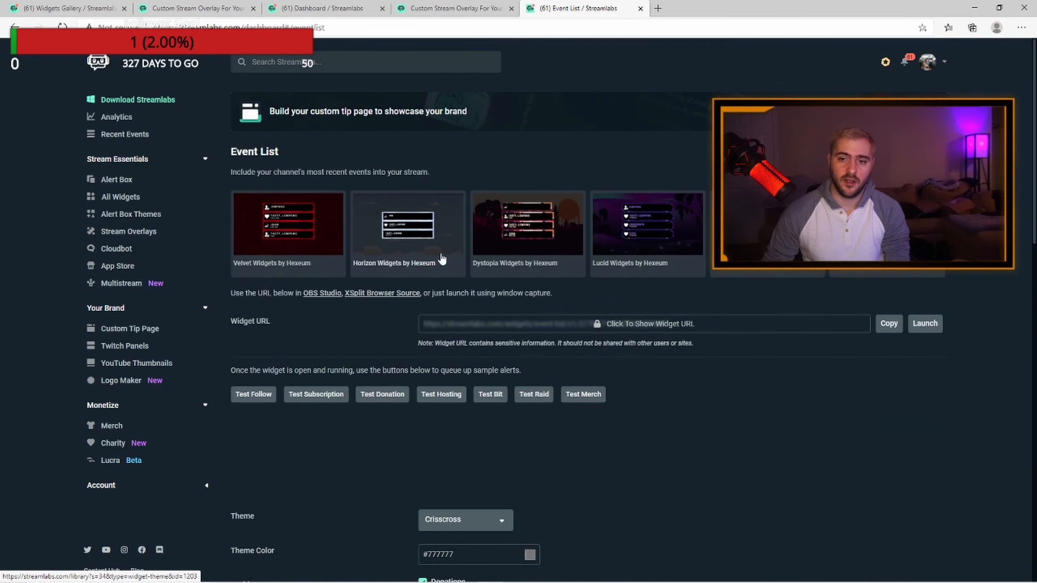
scroll(525, 454, down, 2)
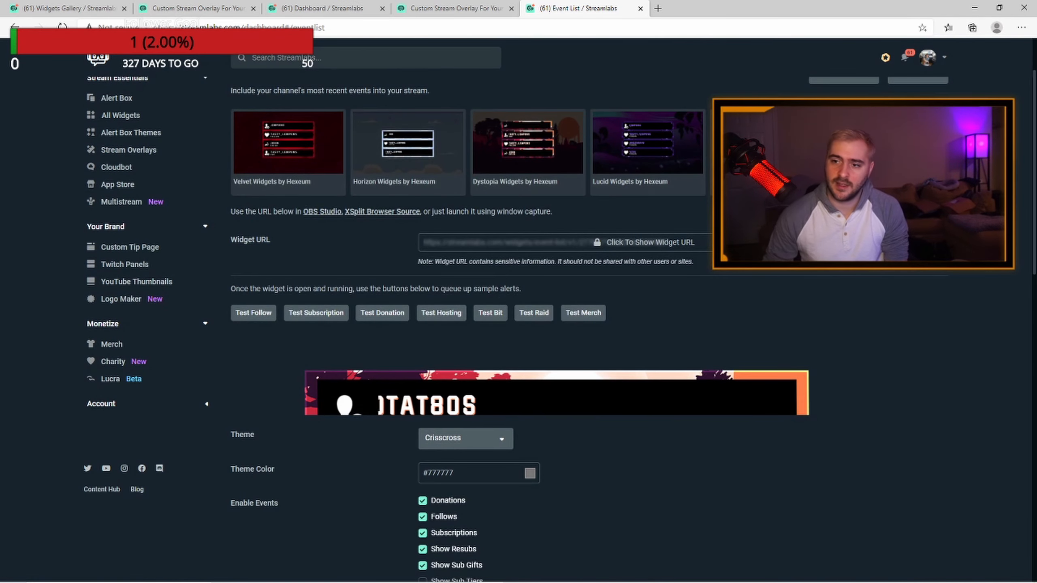
scroll(238, 207, up, 2)
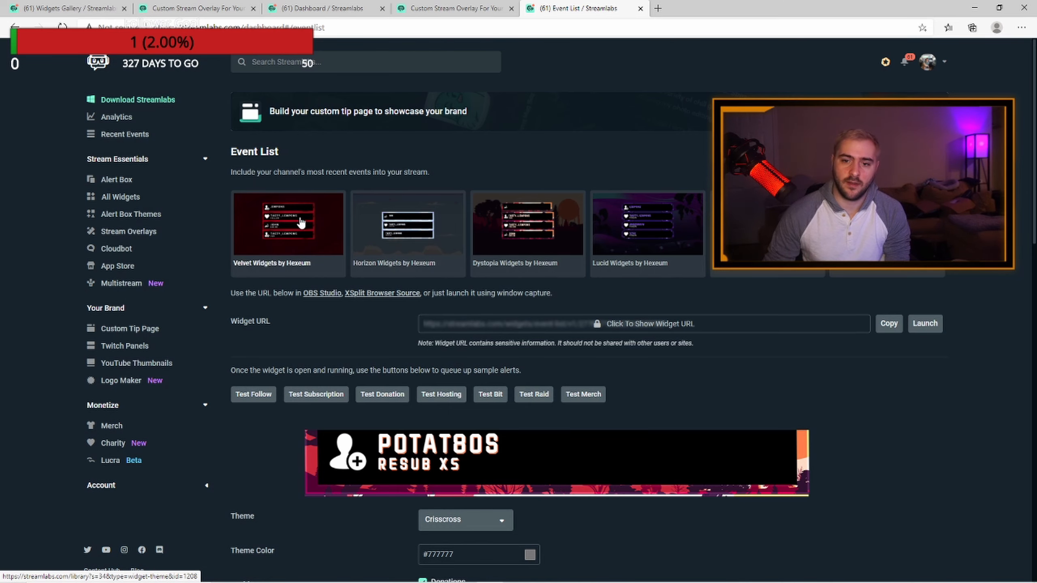
- Open the Velvet Widgets by Hexeum theme and look through its preview page
click(266, 236)
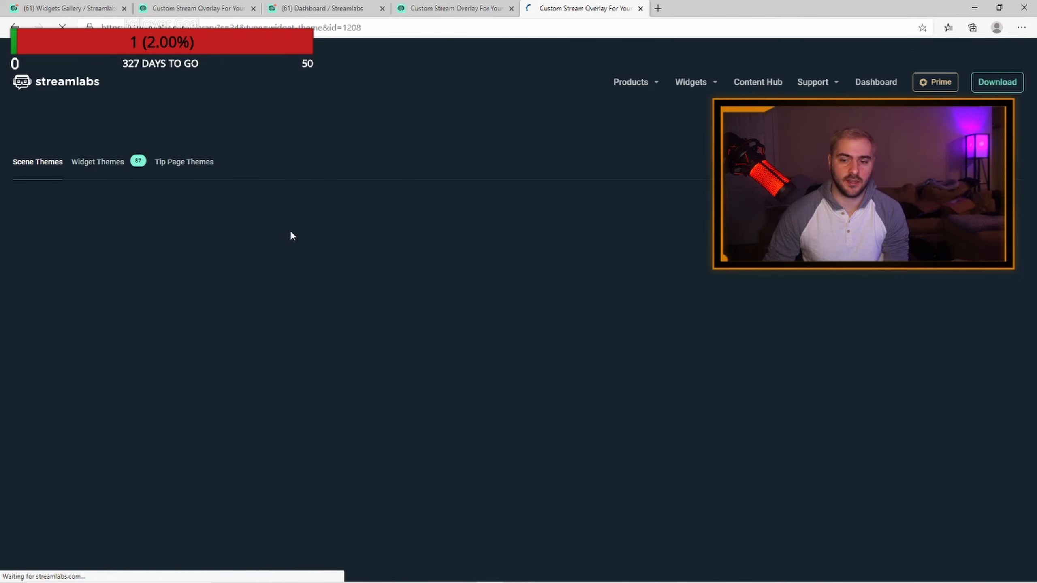
scroll(287, 295, down, 4)
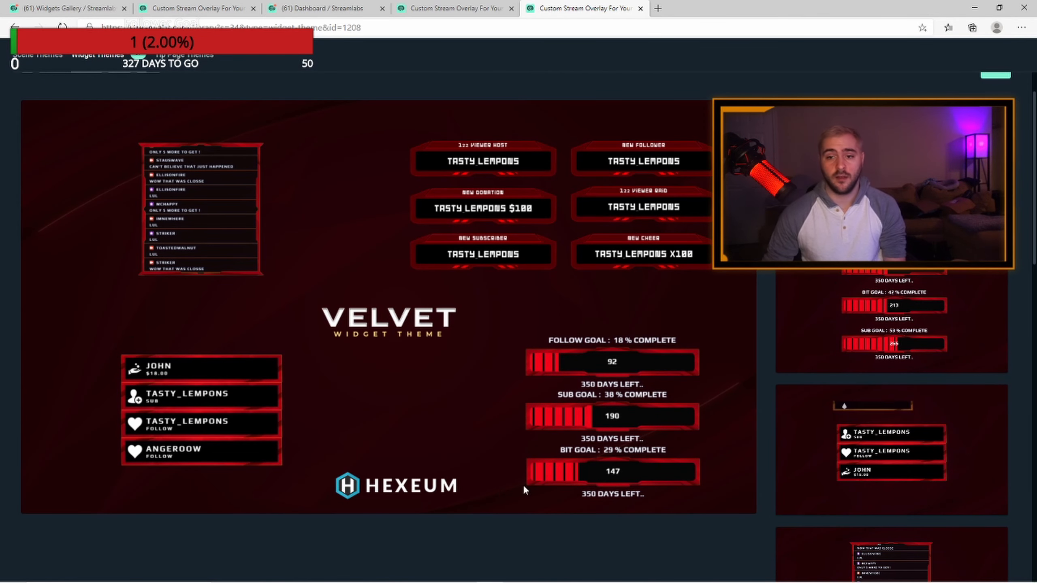
scroll(911, 444, down, 7)
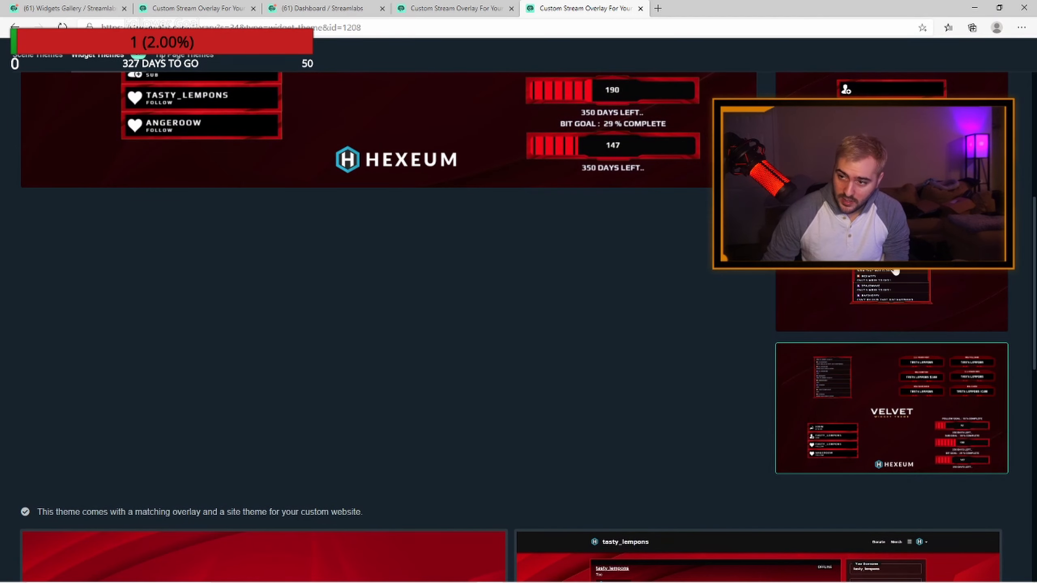
scroll(759, 331, up, 11)
scroll(758, 320, up, 2)
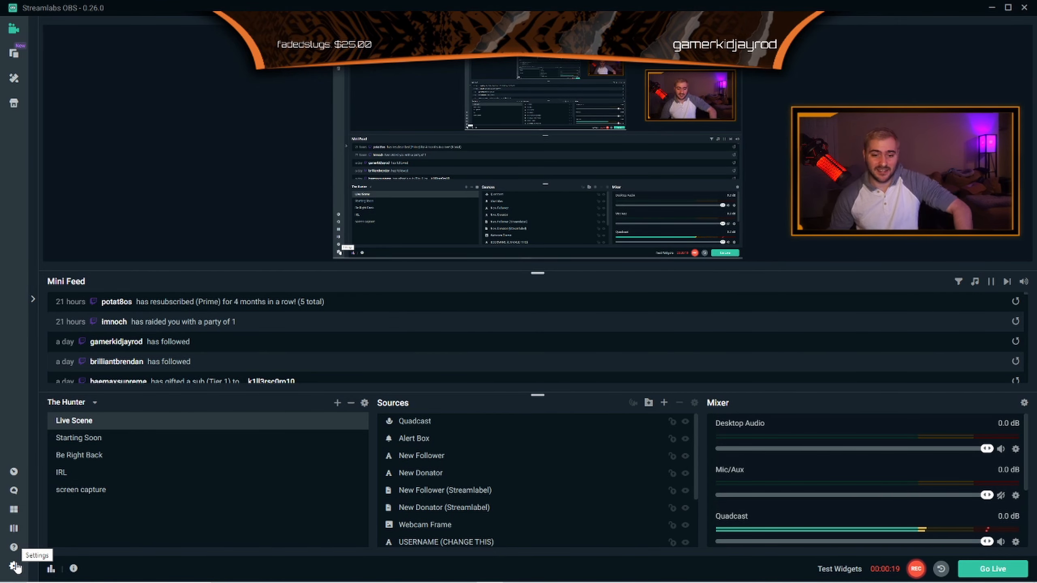
- Open the Output settings in Streamlabs OBS and examine the streaming encoder, rate control, bitrate and CPU preset options
click(15, 566)
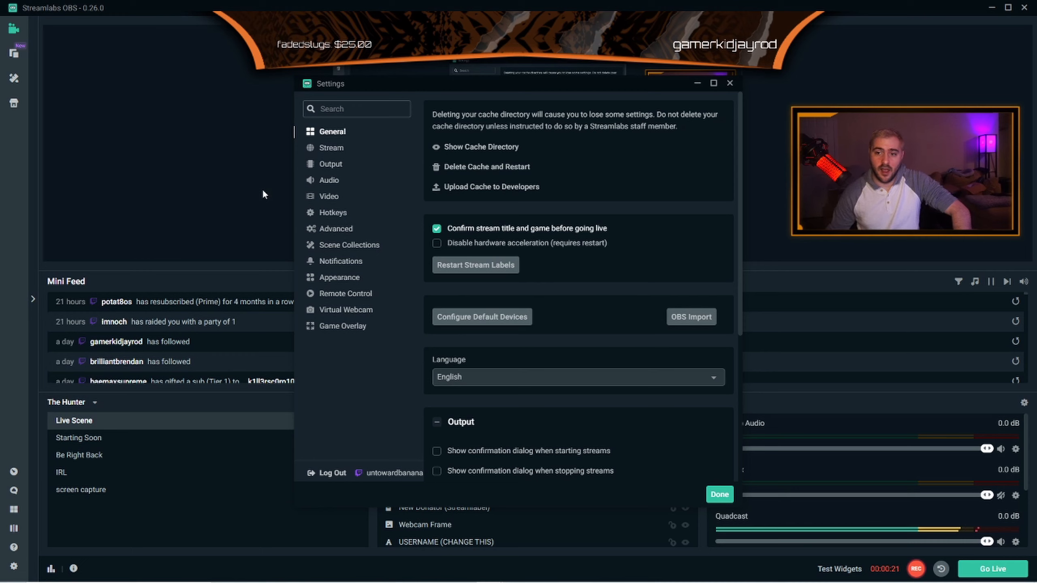
click(332, 167)
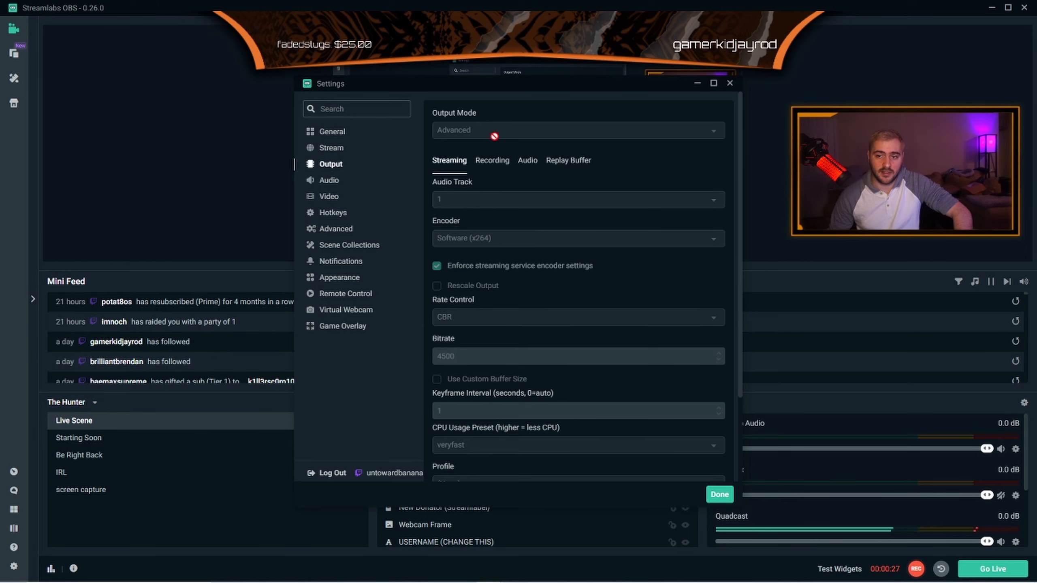
scroll(579, 186, down, 3)
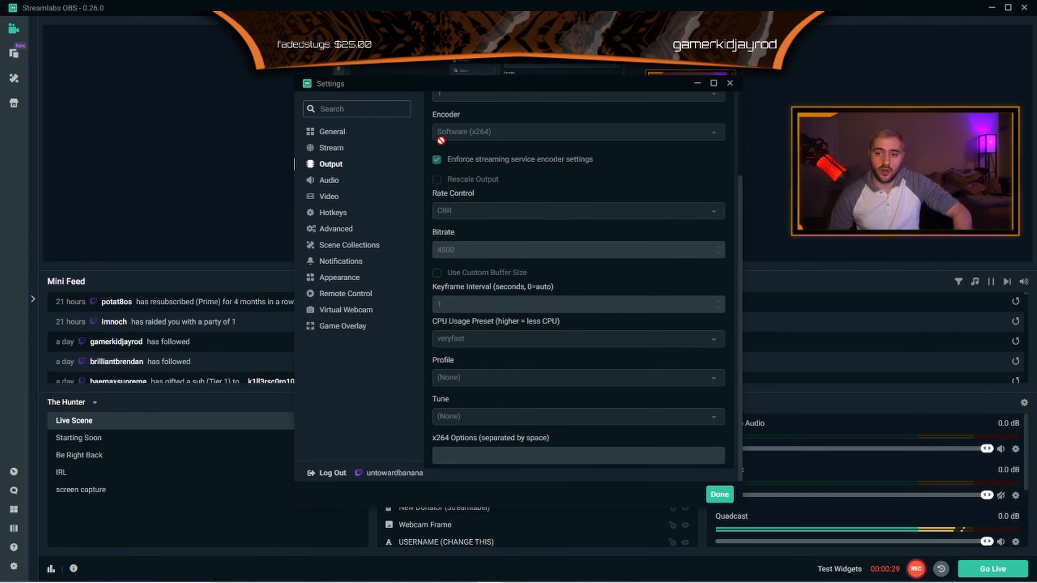